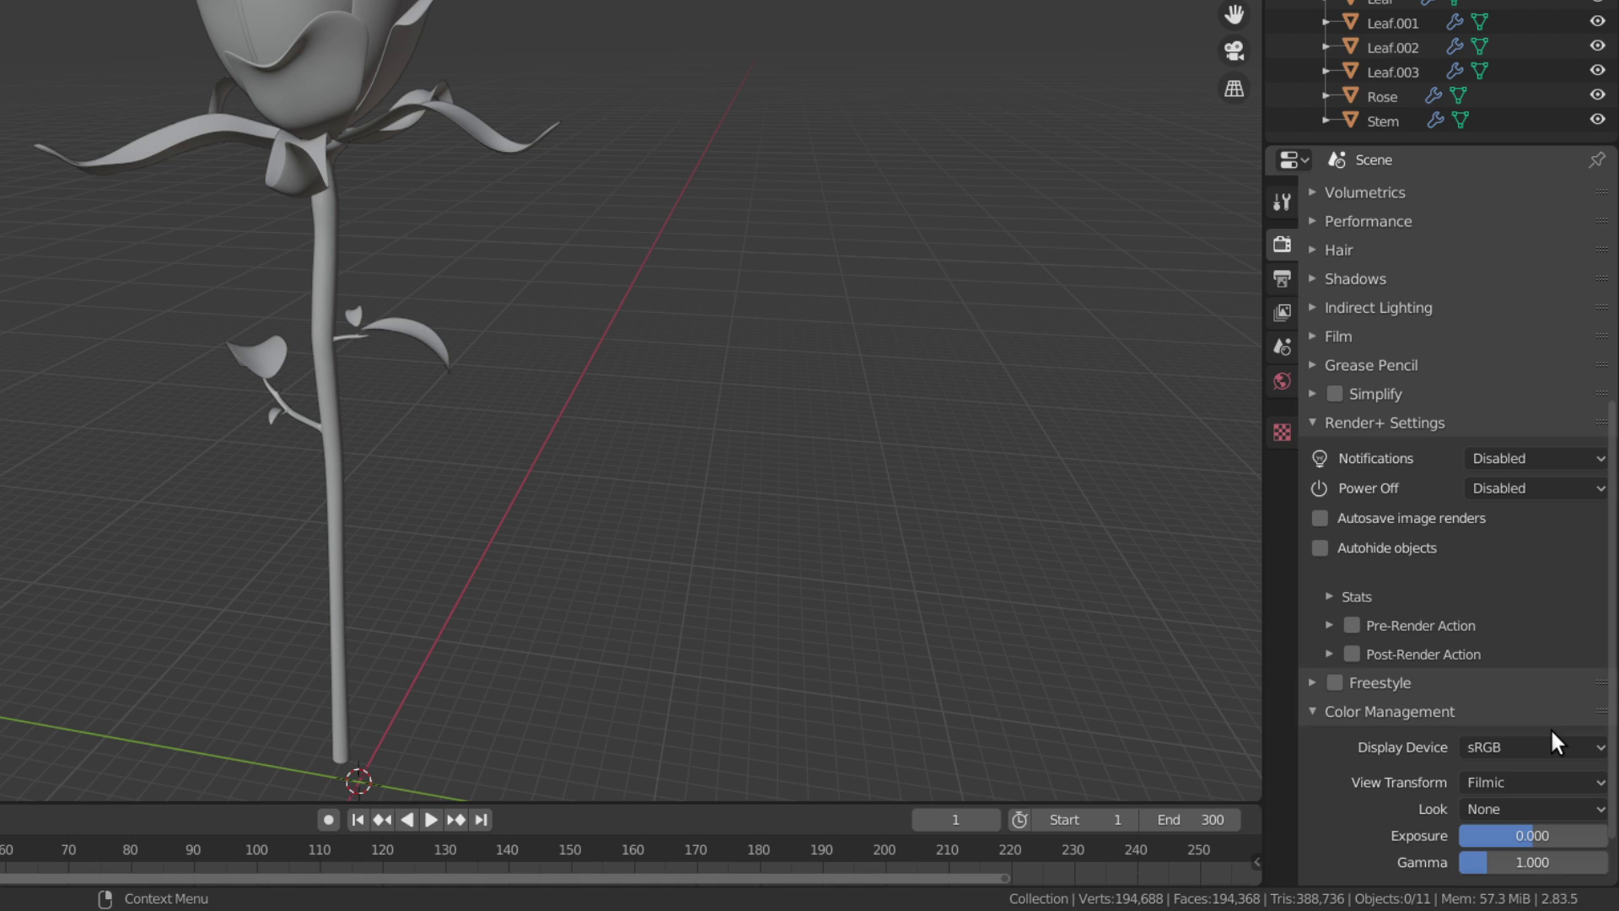
Set the color management look to Very High Contrast.
{"action": "left_click", "coordinate": [1517, 811]}
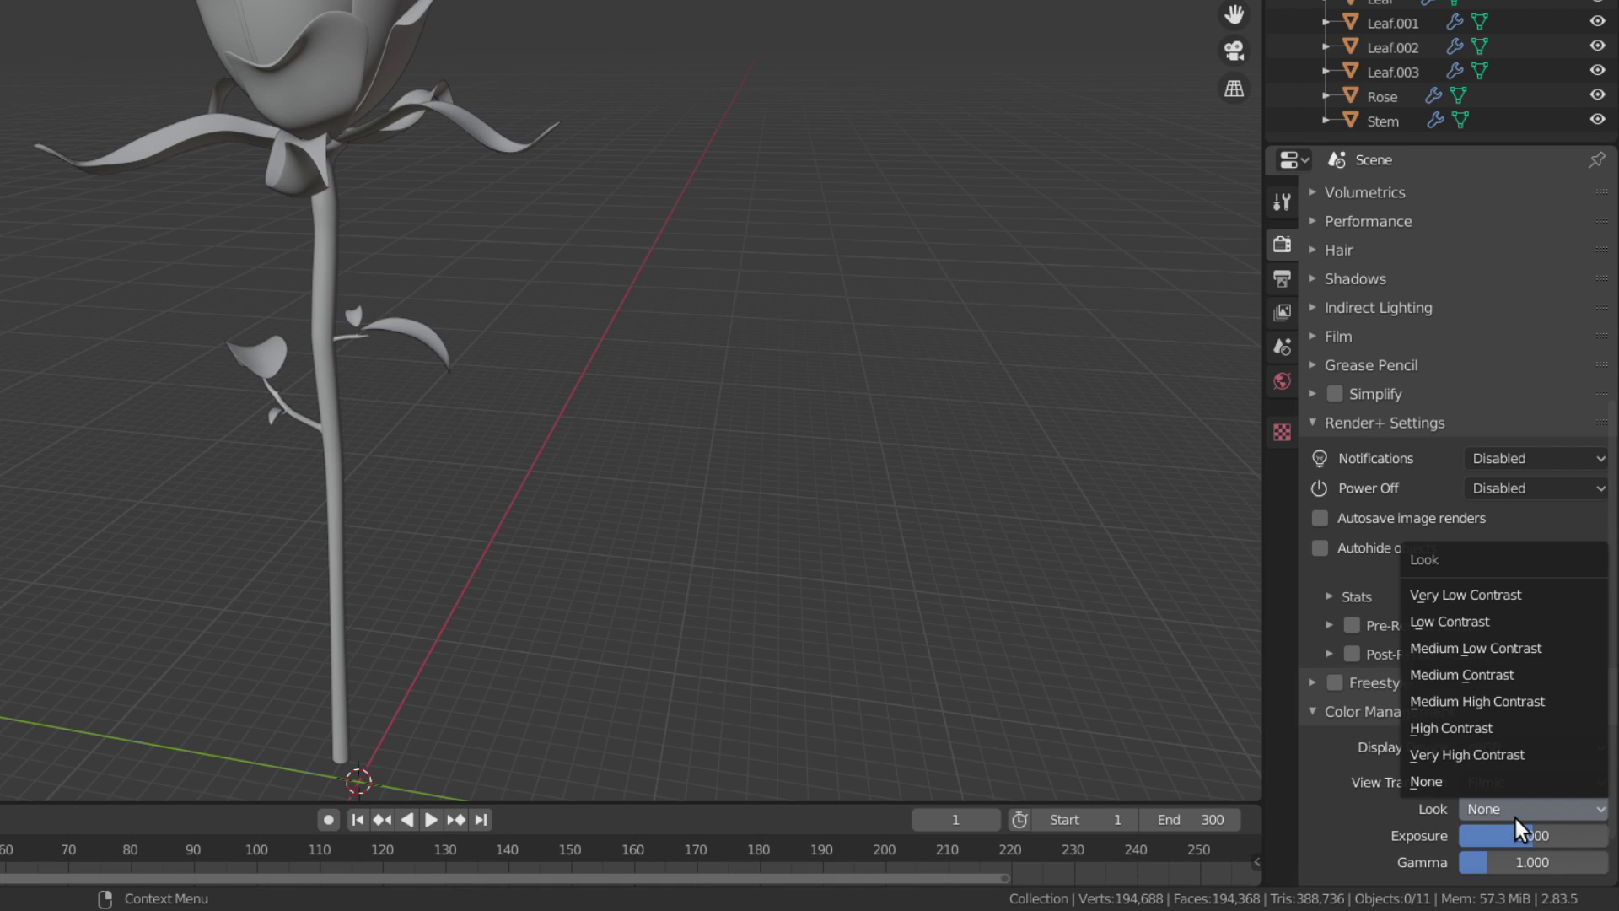
{"action": "left_click", "coordinate": [1479, 756]}
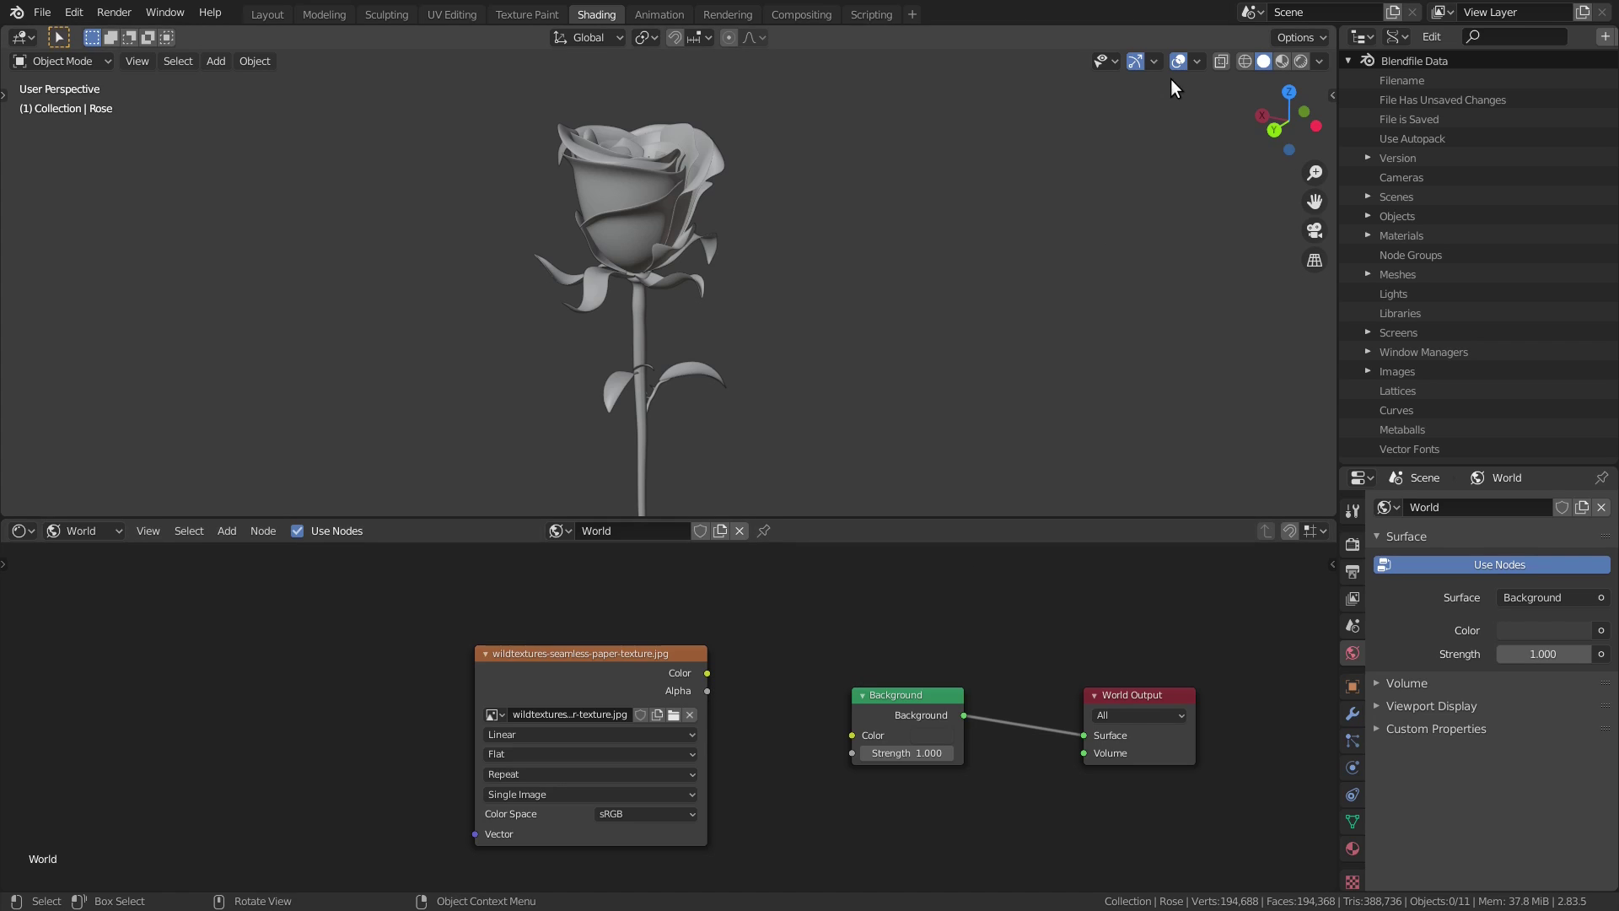
Switch the viewport to rendered shading and connect the paper texture's Color output to the world Background color.
{"action": "left_click", "coordinate": [1300, 59]}
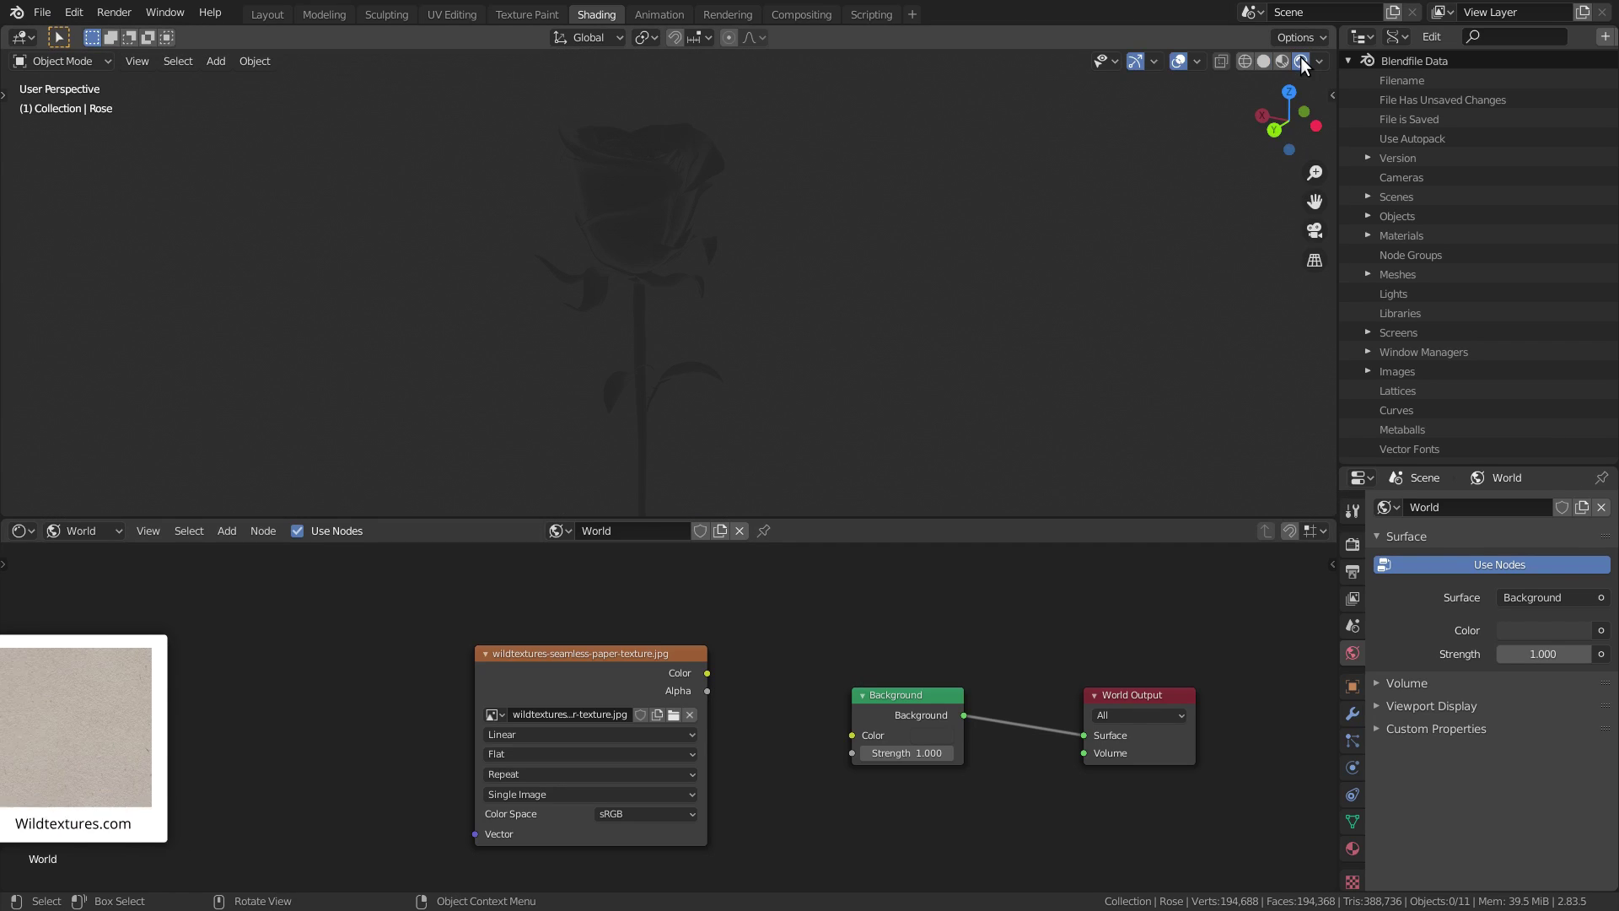
{"action": "left_click_drag", "start_coordinate": [709, 673], "coordinate": [853, 734]}
Place a Texture Coordinate node before the paper texture and connect its Window output to the texture's Vector input.
{"action": "scroll", "coordinate": [559, 681], "scroll_direction": "down", "scroll_amount": 1}
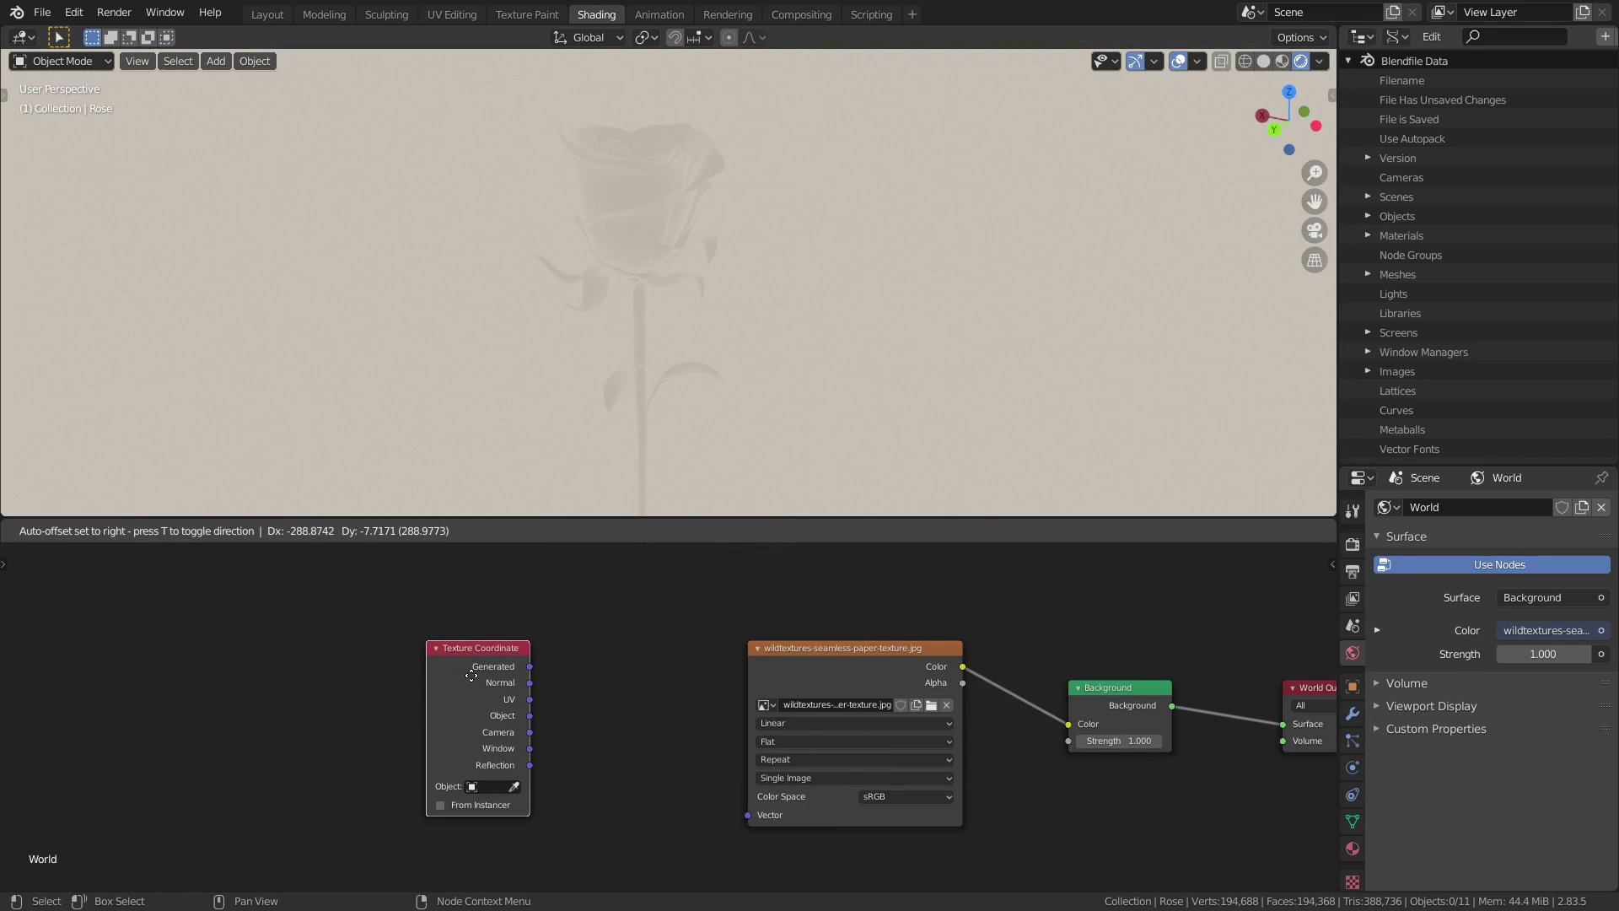
{"action": "left_click", "coordinate": [470, 675]}
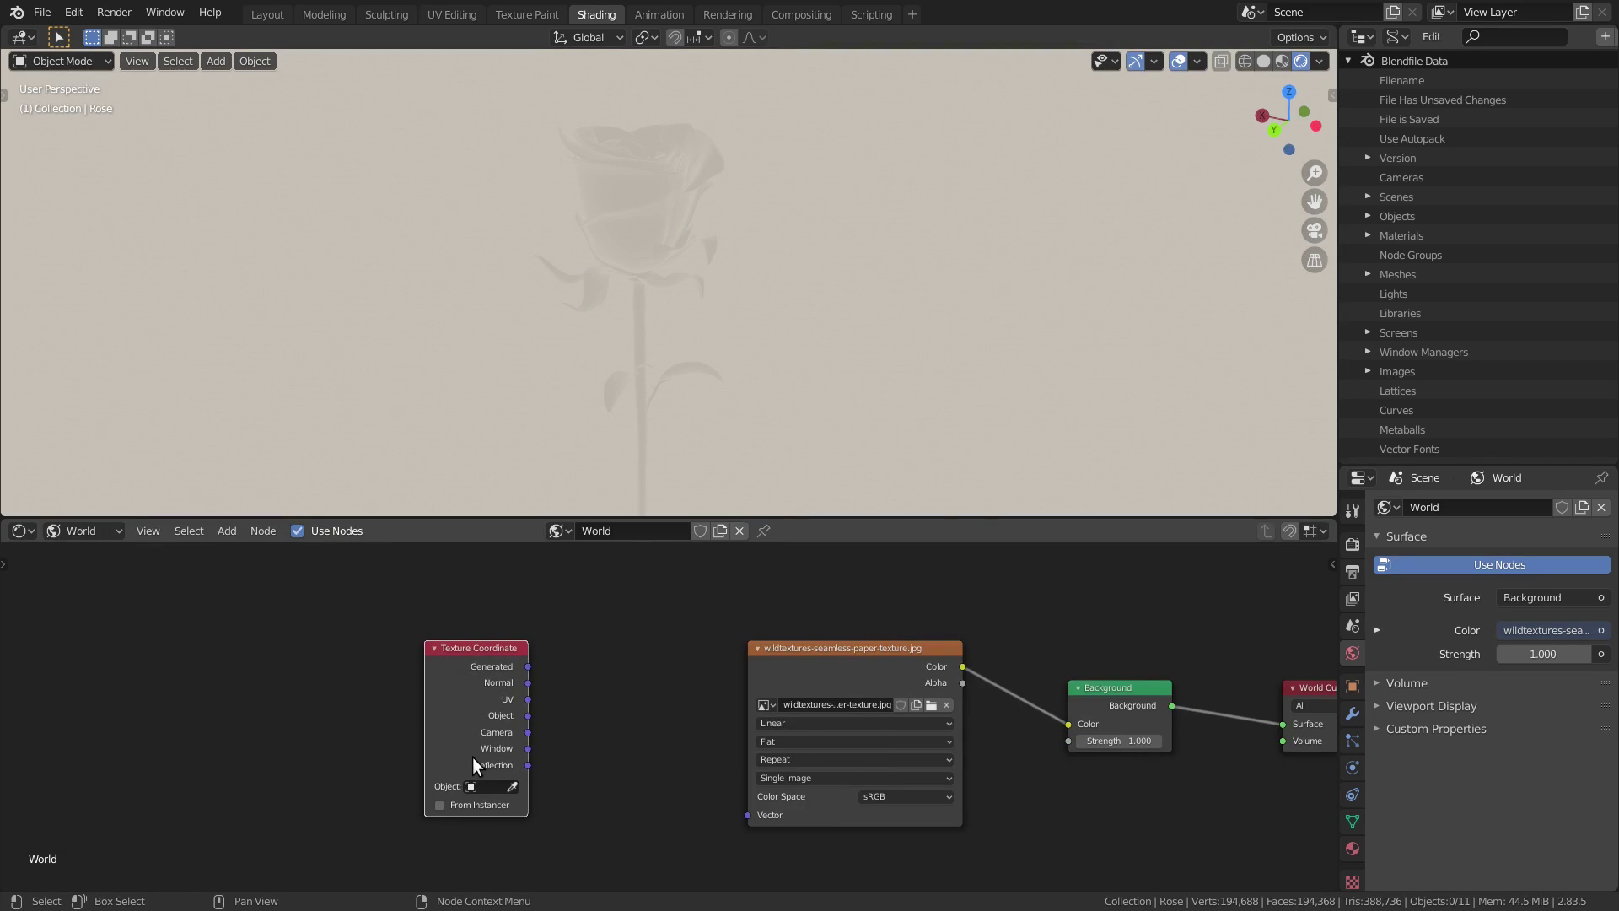
{"action": "left_click_drag", "start_coordinate": [527, 748], "coordinate": [747, 815]}
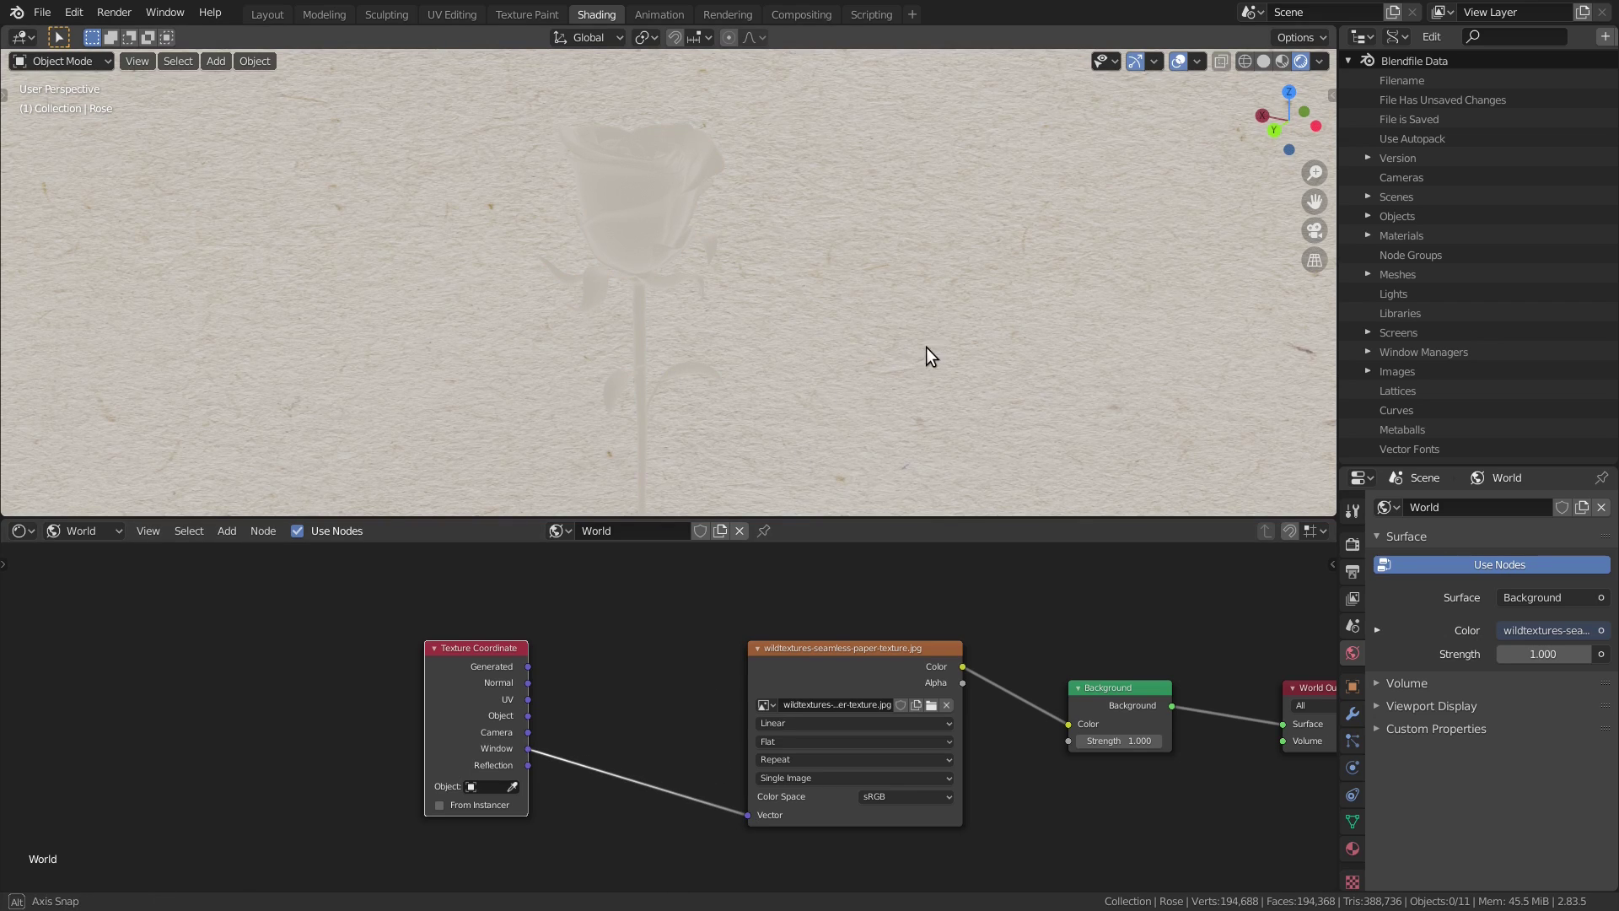
{"action": "middle_click_drag", "start_coordinate": [926, 347], "coordinate": [744, 350]}
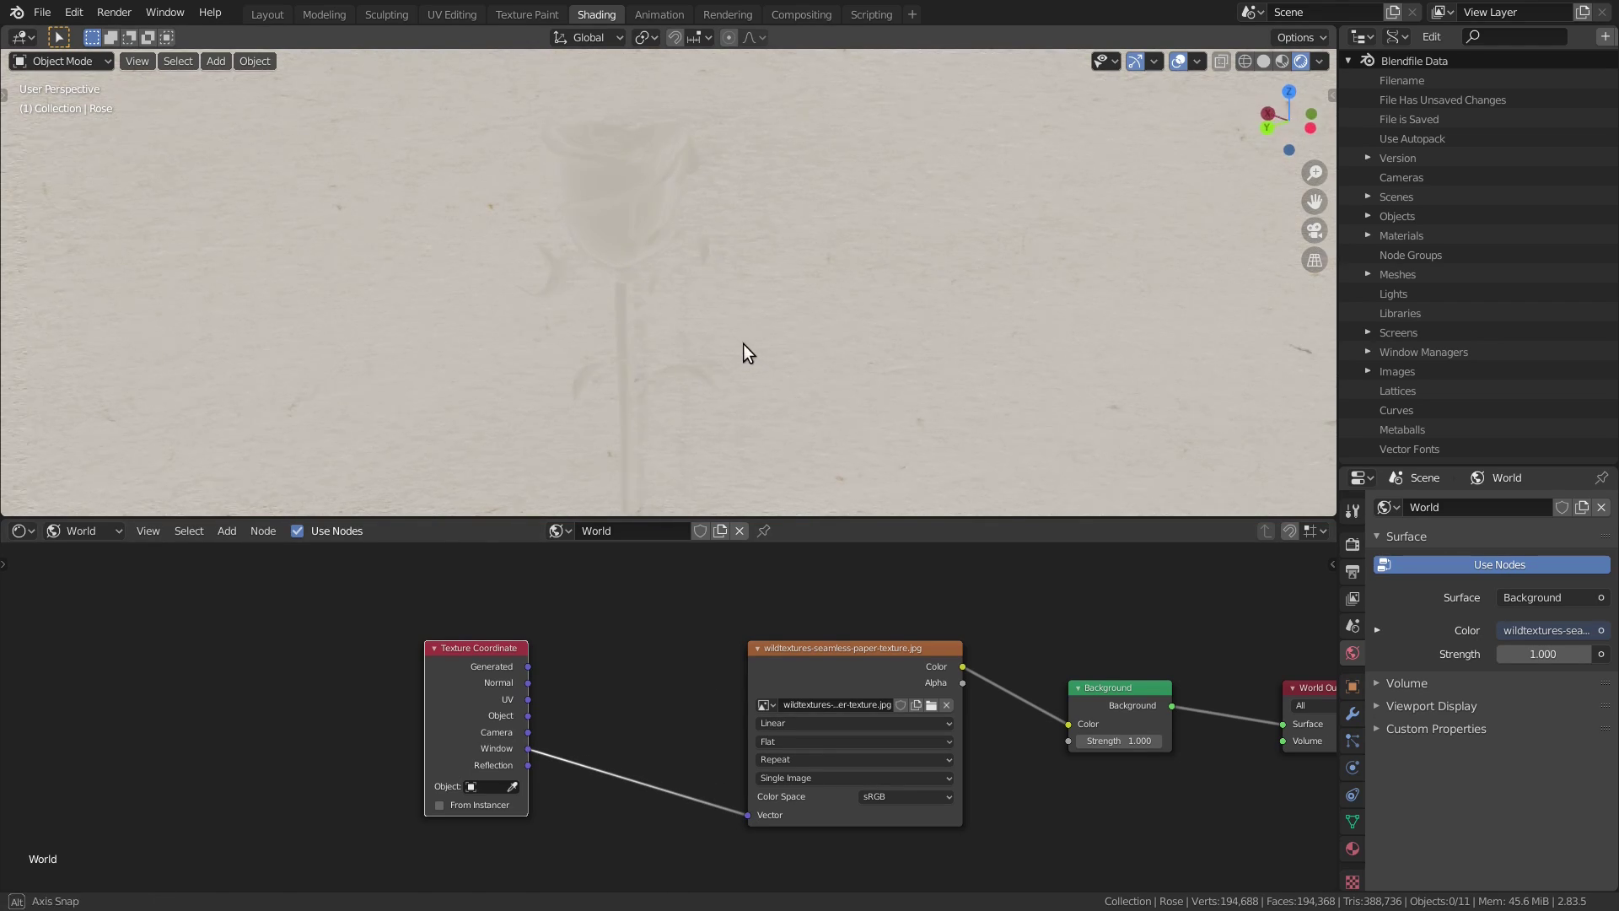
Insert a Mapping node between the Texture Coordinate and paper texture nodes and set its X, Y and Z scale to 2.
{"action": "key", "text": "shift+a"}
{"action": "left_click", "coordinate": [661, 616]}
{"action": "type", "text": "mapp"}
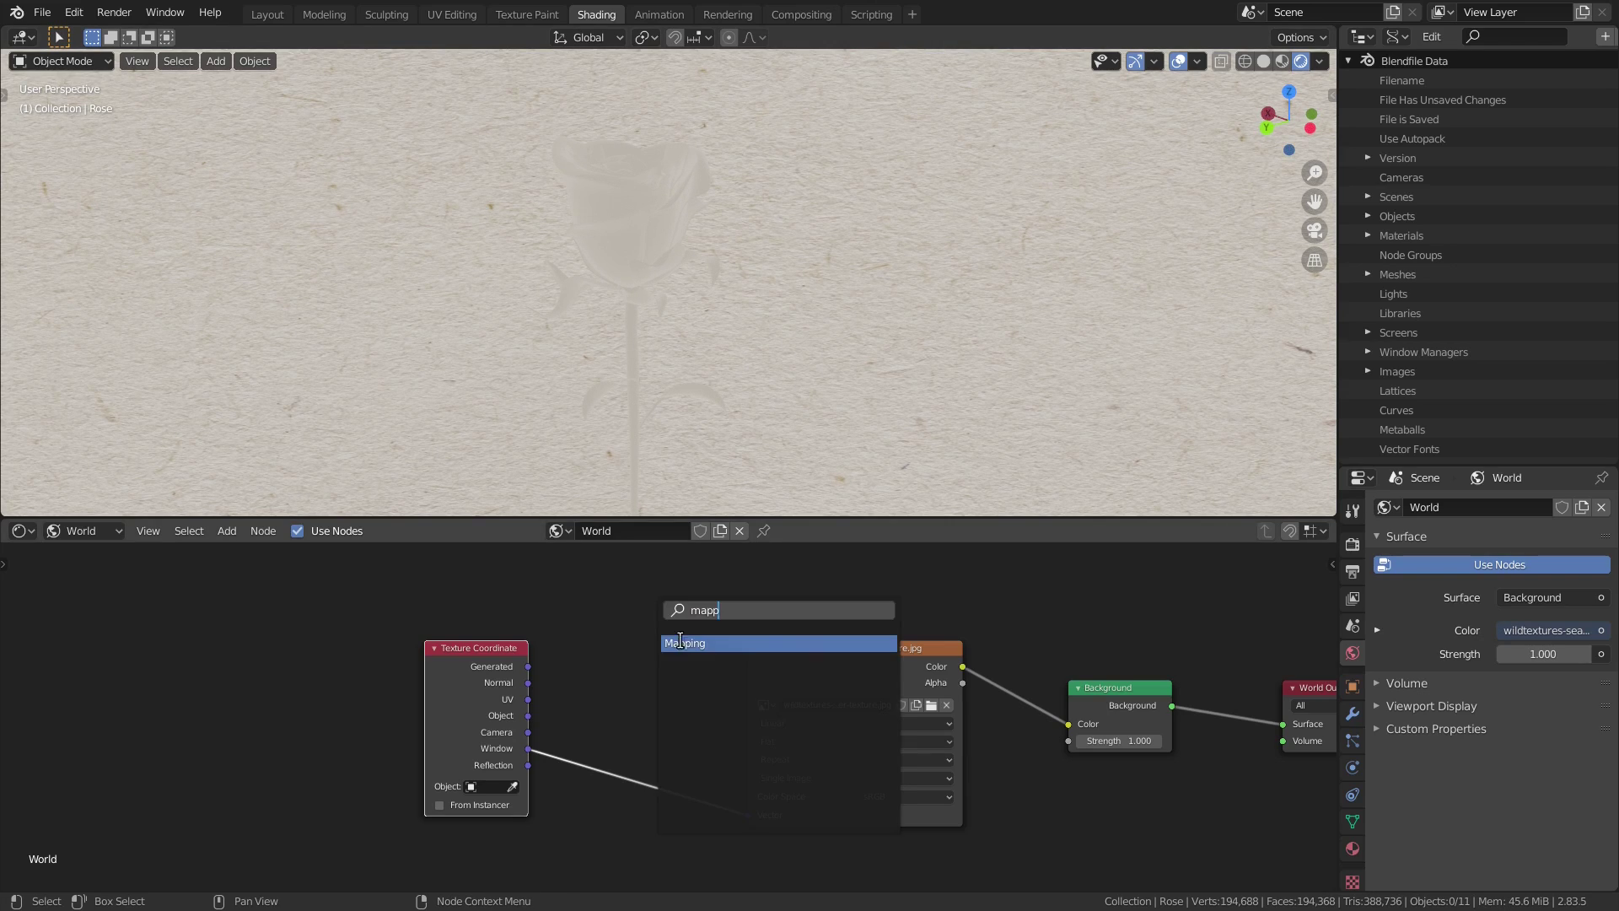
{"action": "left_click", "coordinate": [681, 643]}
{"action": "left_click", "coordinate": [622, 614]}
{"action": "left_click_drag", "start_coordinate": [646, 798], "coordinate": [646, 829]}
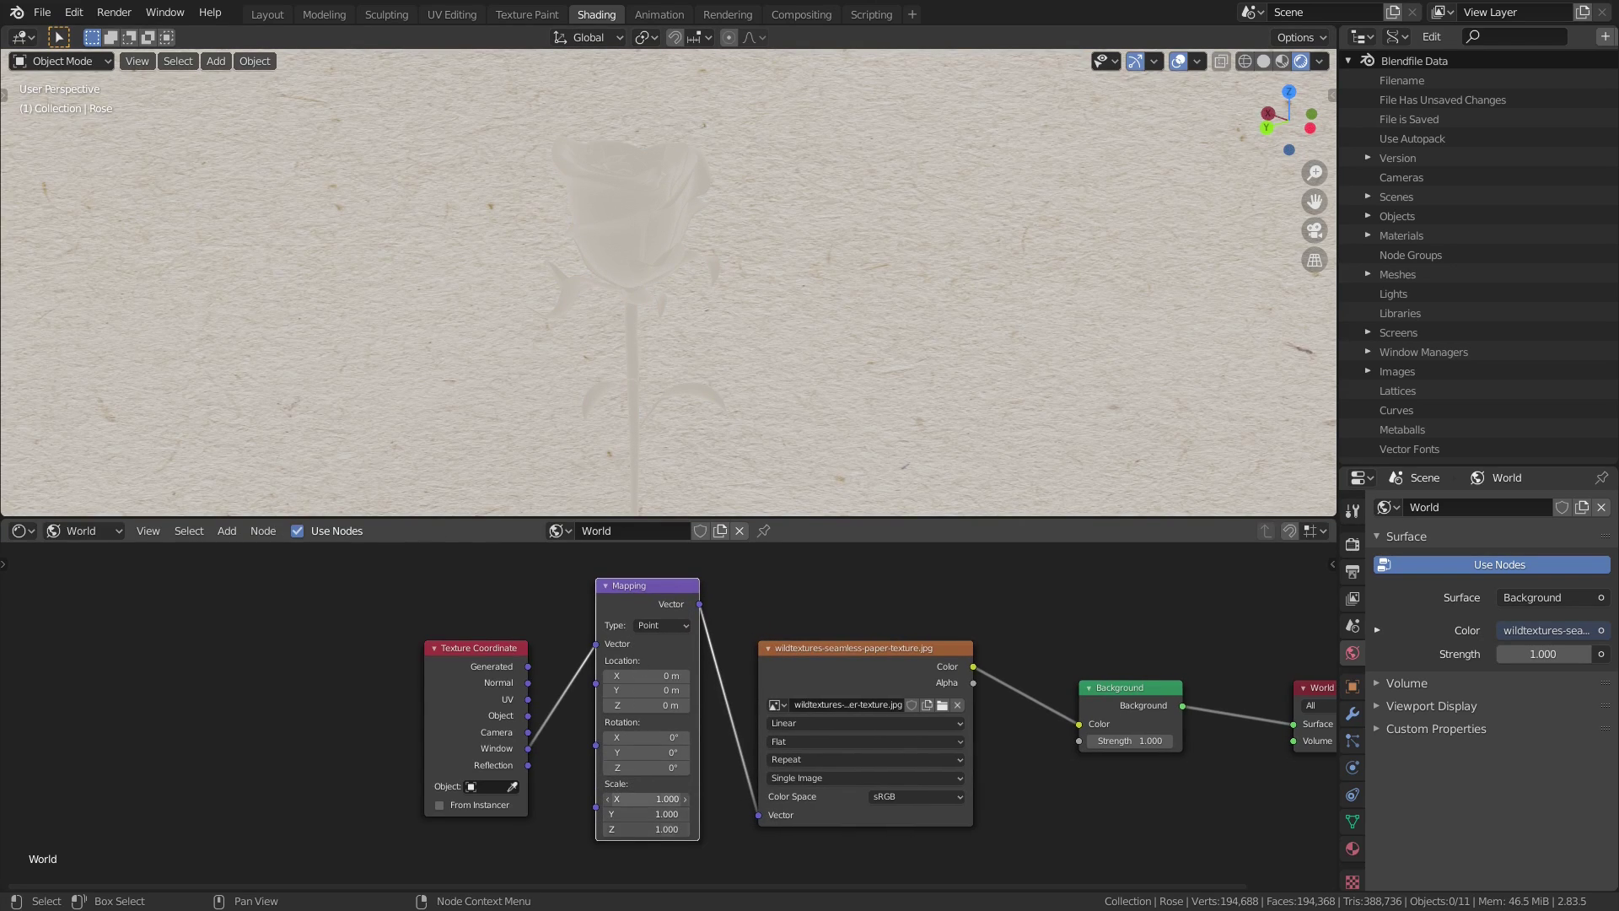
{"action": "type", "text": "2"}
{"action": "key", "text": "Return"}
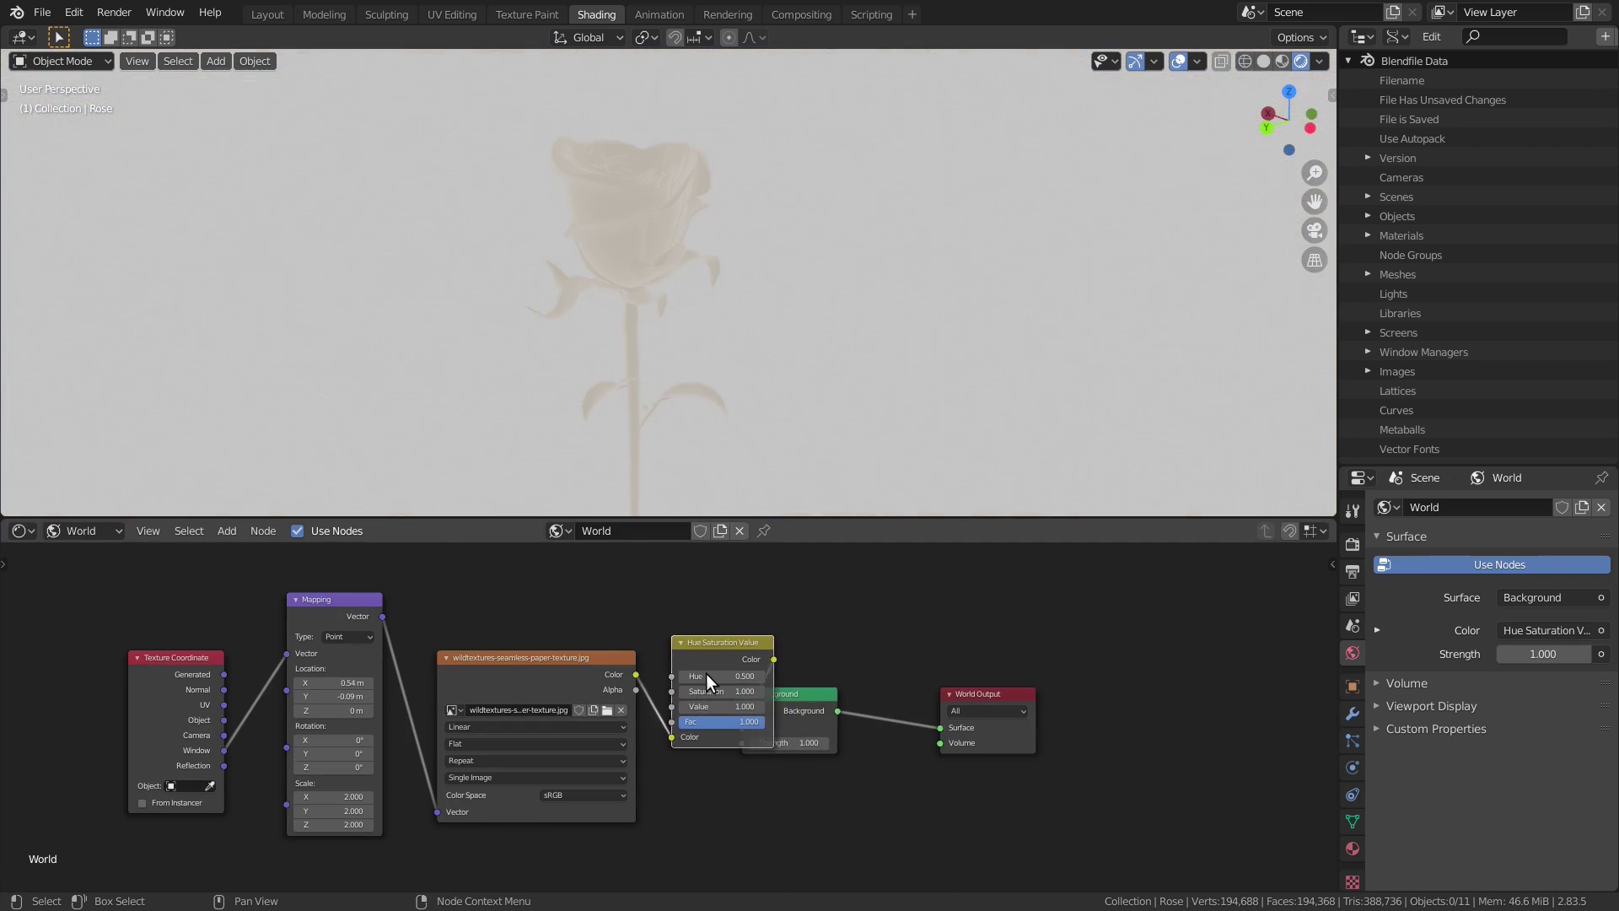
Insert a Hue Saturation Value node after the paper texture with saturation 0.1, and reshape the curve in the RGB Curves node.
{"action": "left_click", "coordinate": [743, 670]}
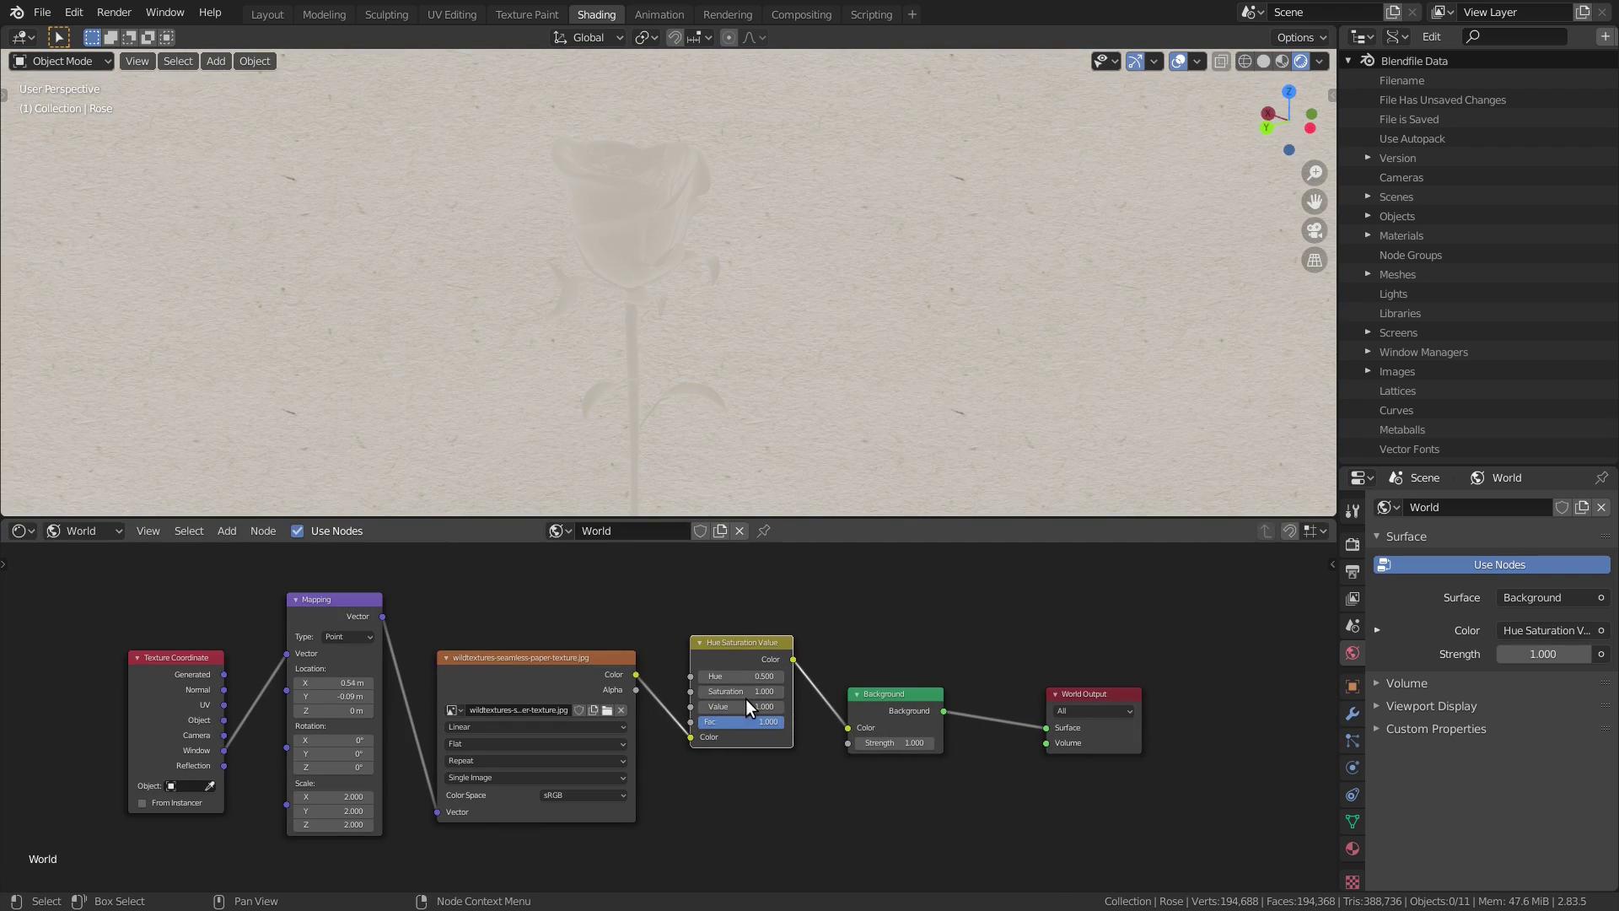
{"action": "left_click", "coordinate": [748, 691]}
{"action": "type", "text": ".1"}
{"action": "key", "text": "Return"}
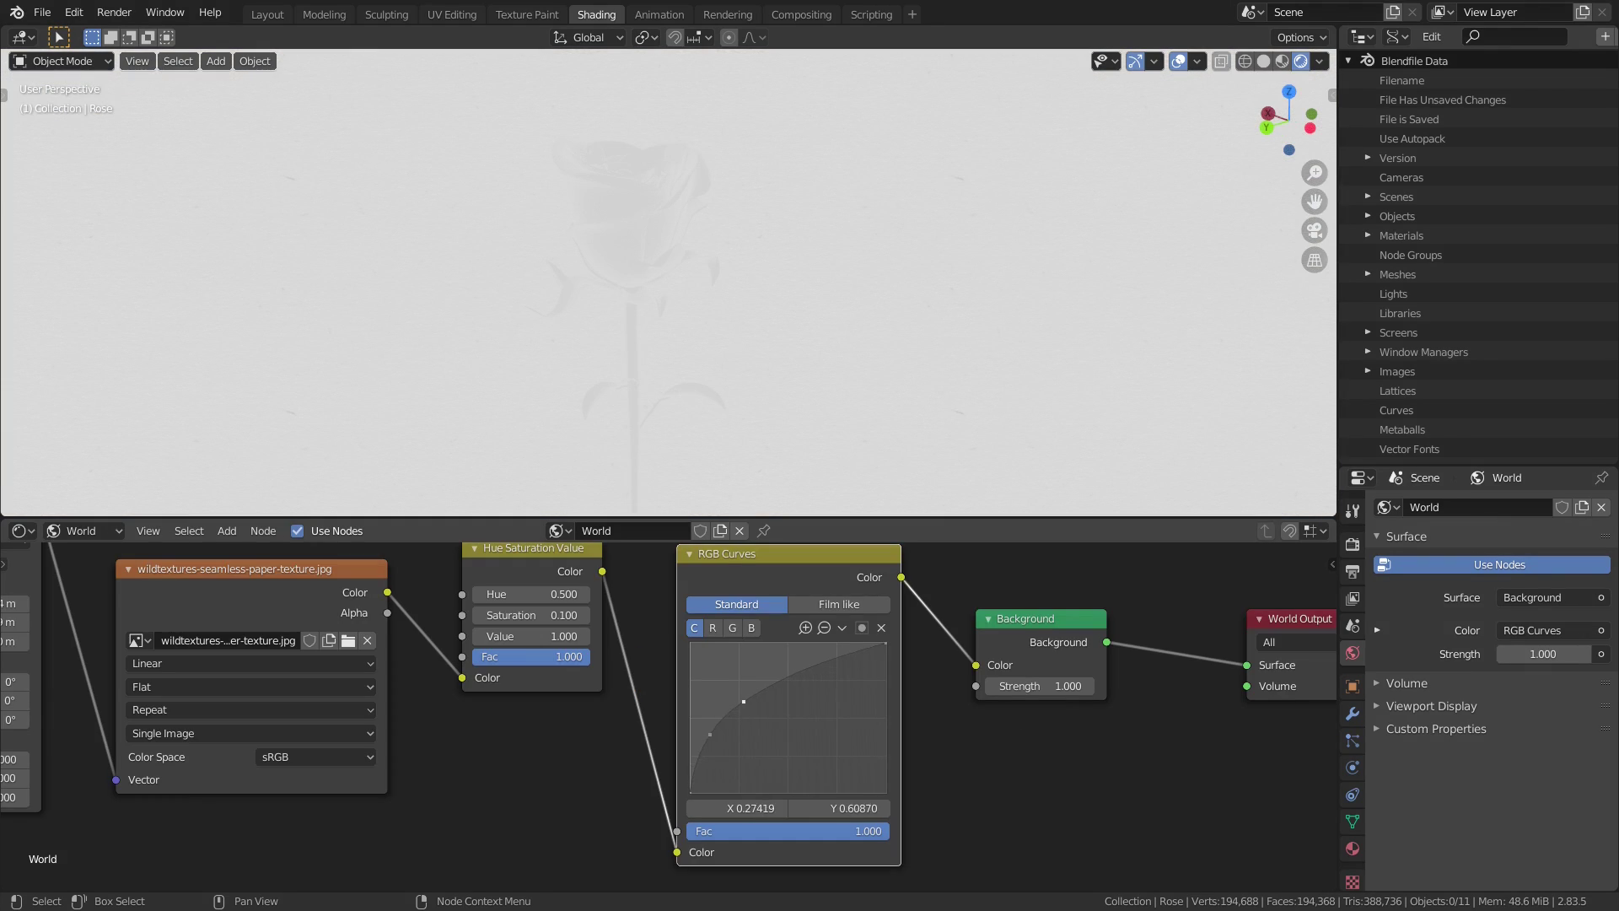
{"action": "left_click_drag", "start_coordinate": [744, 701], "coordinate": [833, 660]}
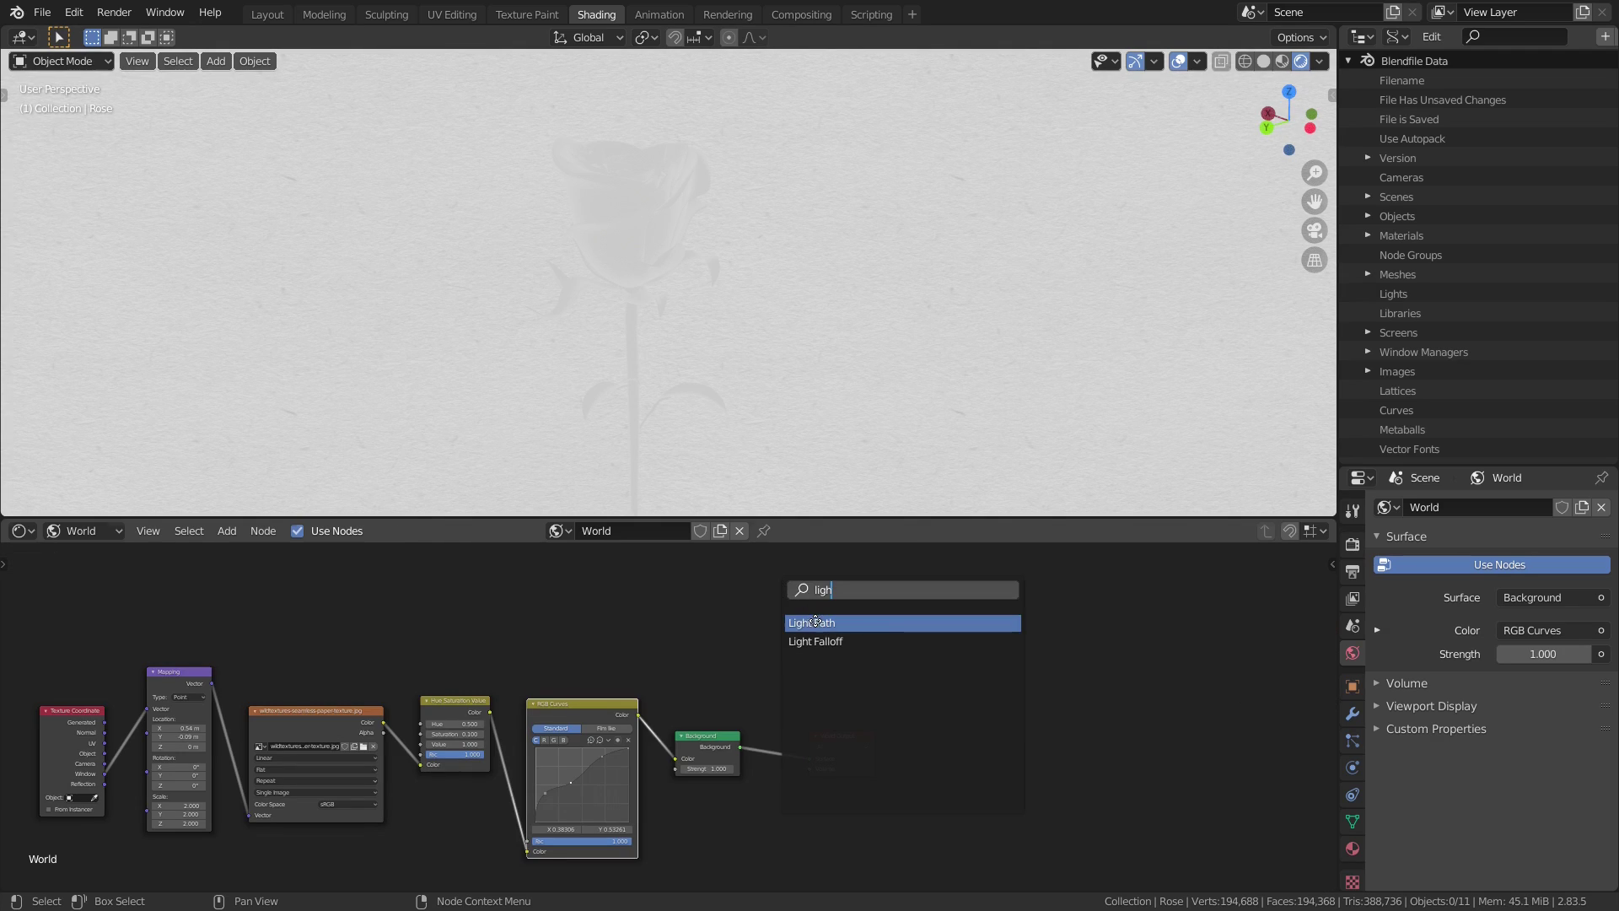
Add a Light Path node above the RGB Curves node and move the Background and World Output nodes farther along to make room.
{"action": "left_click", "coordinate": [815, 621]}
{"action": "left_click", "coordinate": [616, 567]}
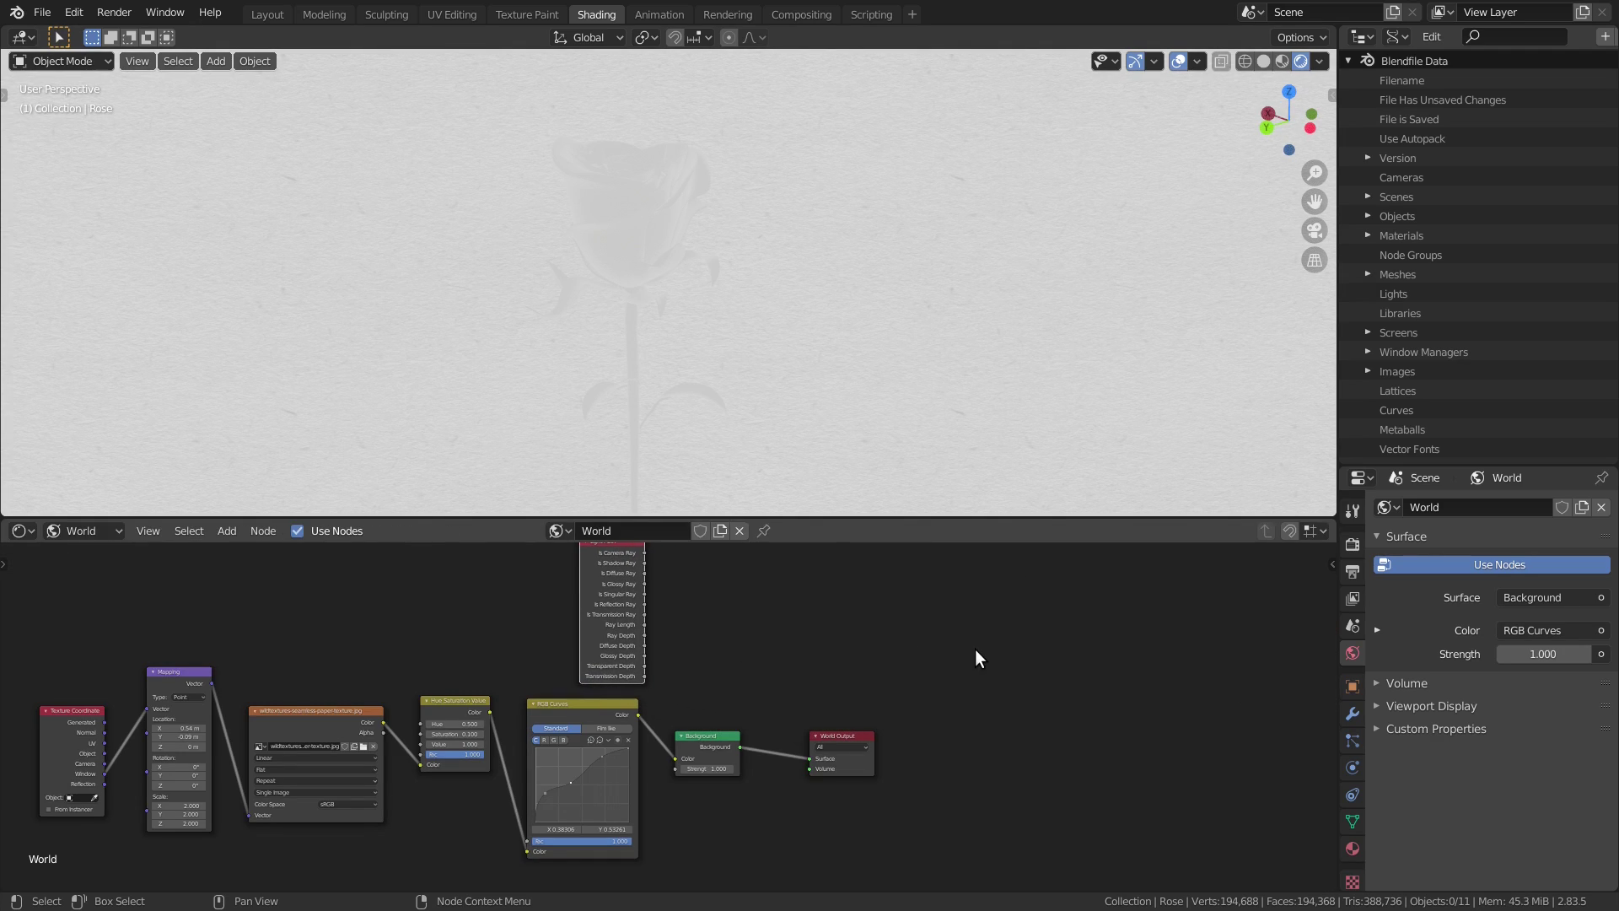
{"action": "left_click_drag", "start_coordinate": [975, 650], "coordinate": [700, 803]}
{"action": "key", "text": "g"}
{"action": "left_click", "coordinate": [1037, 772]}
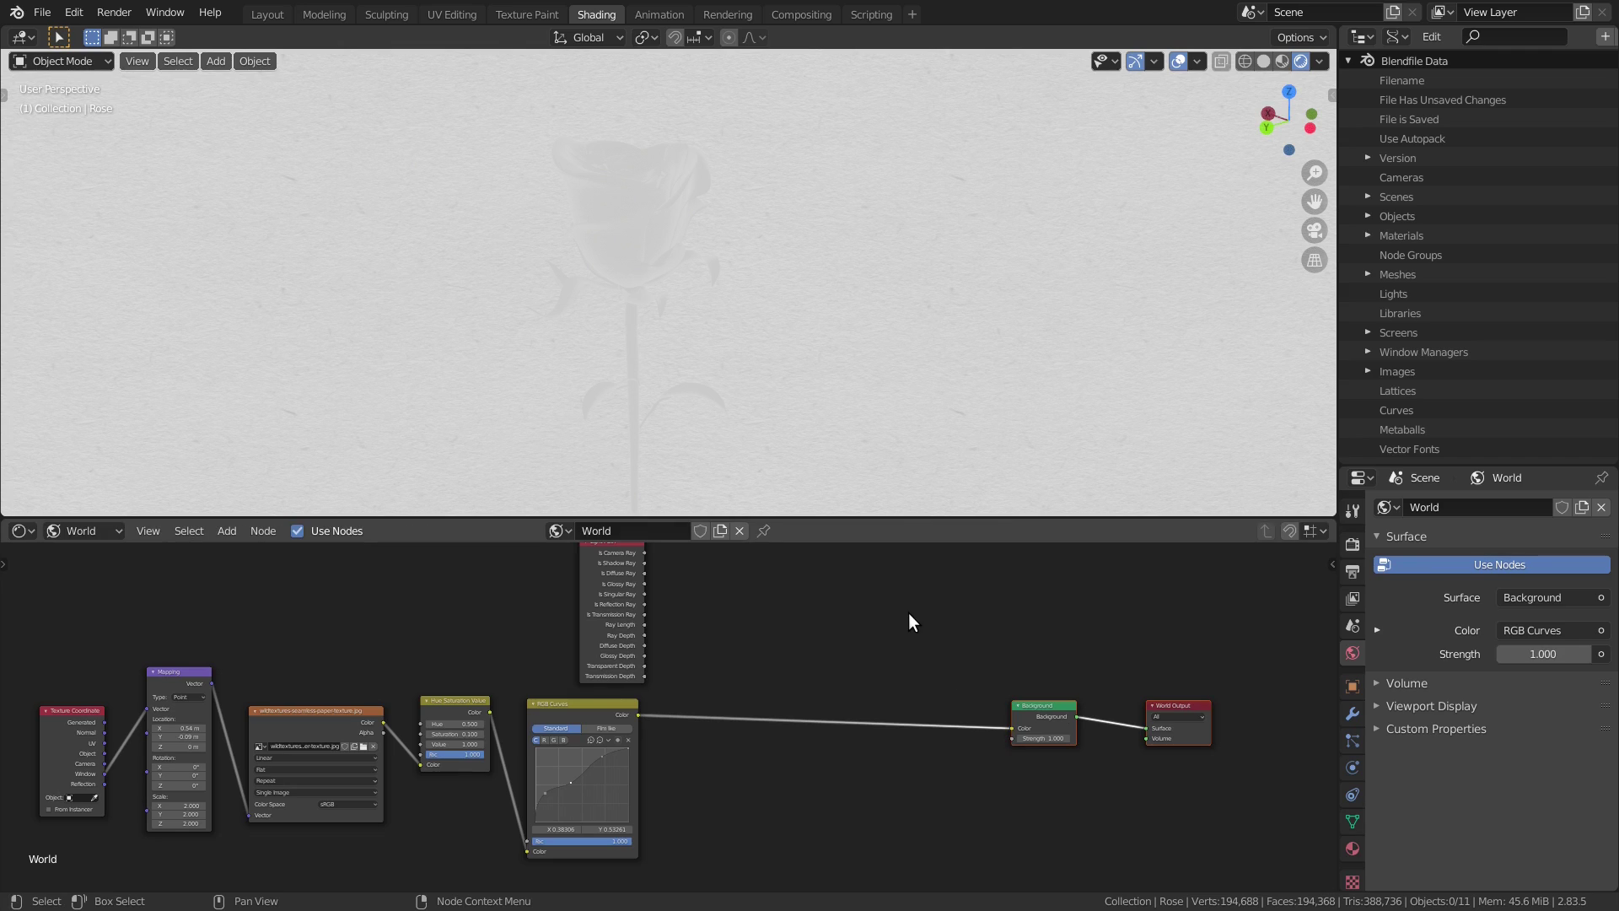
Add a MixRGB node in the space between the RGB Curves and Background nodes.
{"action": "middle_click_drag", "start_coordinate": [909, 615], "coordinate": [823, 631]}
{"action": "key", "text": "shift+a"}
{"action": "type", "text": "mi"}
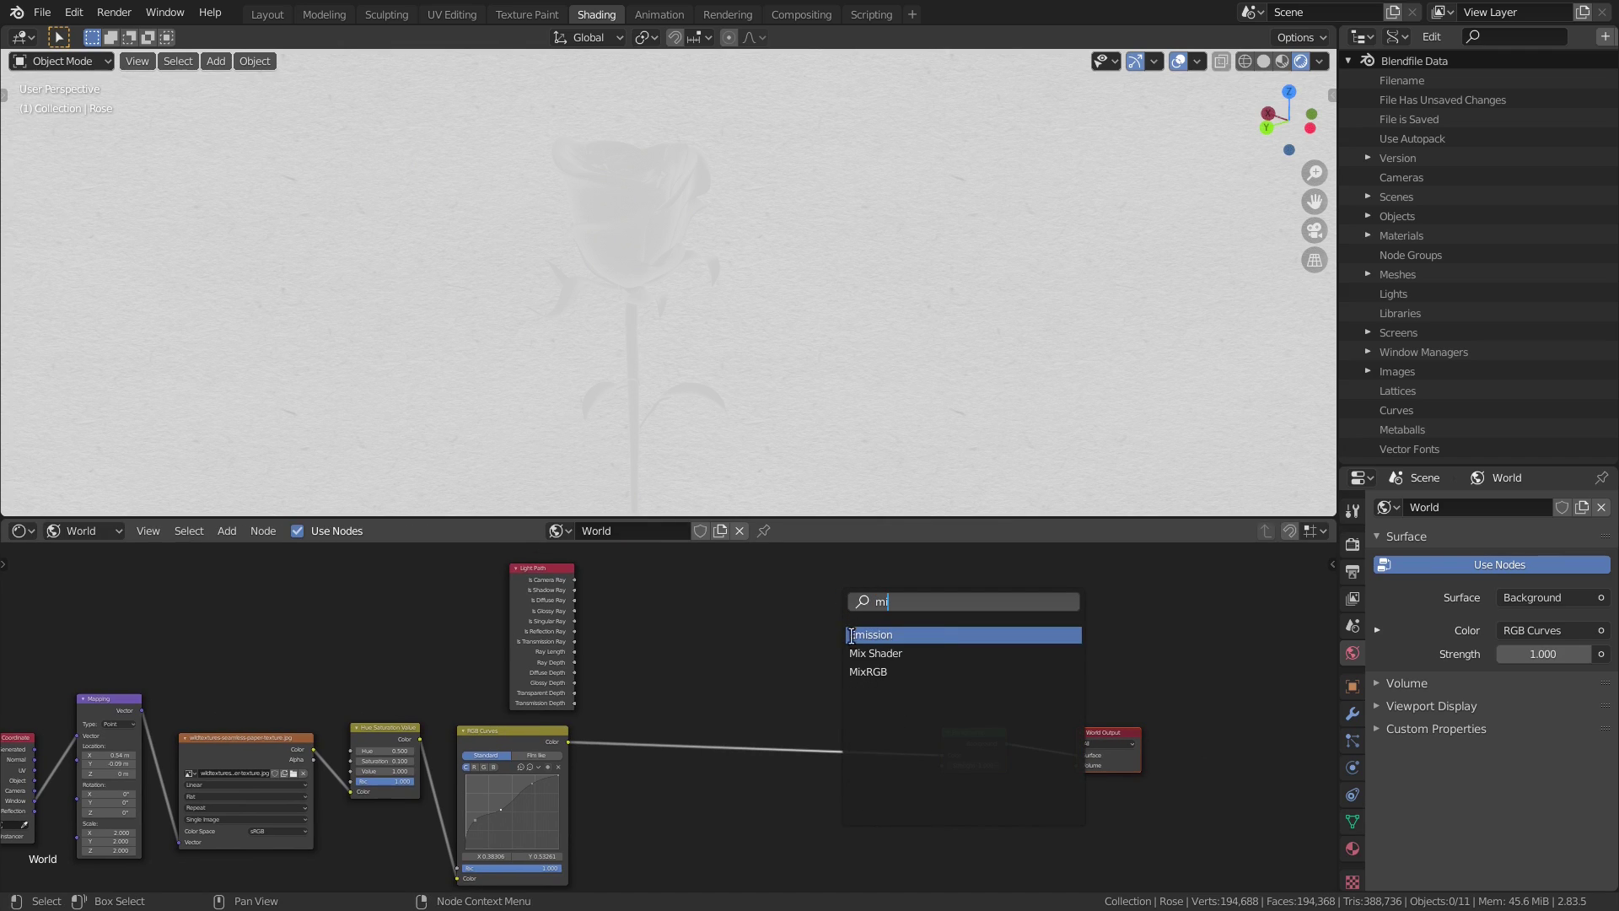
{"action": "left_click", "coordinate": [869, 672]}
{"action": "left_click", "coordinate": [810, 712]}
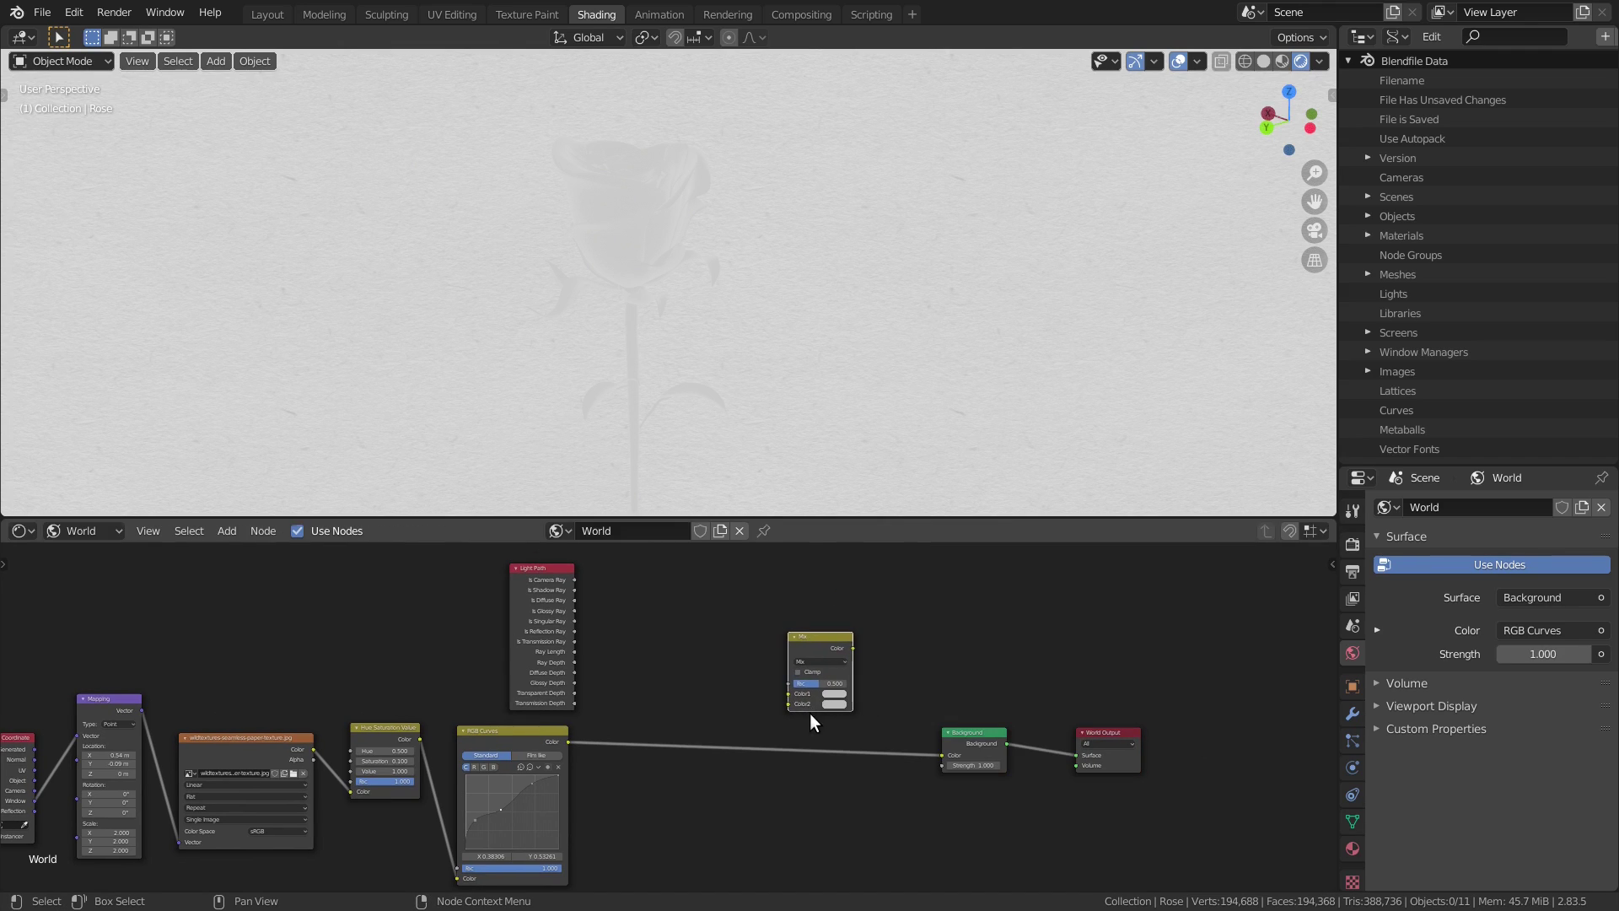
Wire Is Camera Ray to the Mix node's Fac, RGB Curves to Color2 and Mix to the Background color, and make Color1 black.
{"action": "left_click_drag", "start_coordinate": [575, 579], "coordinate": [790, 684]}
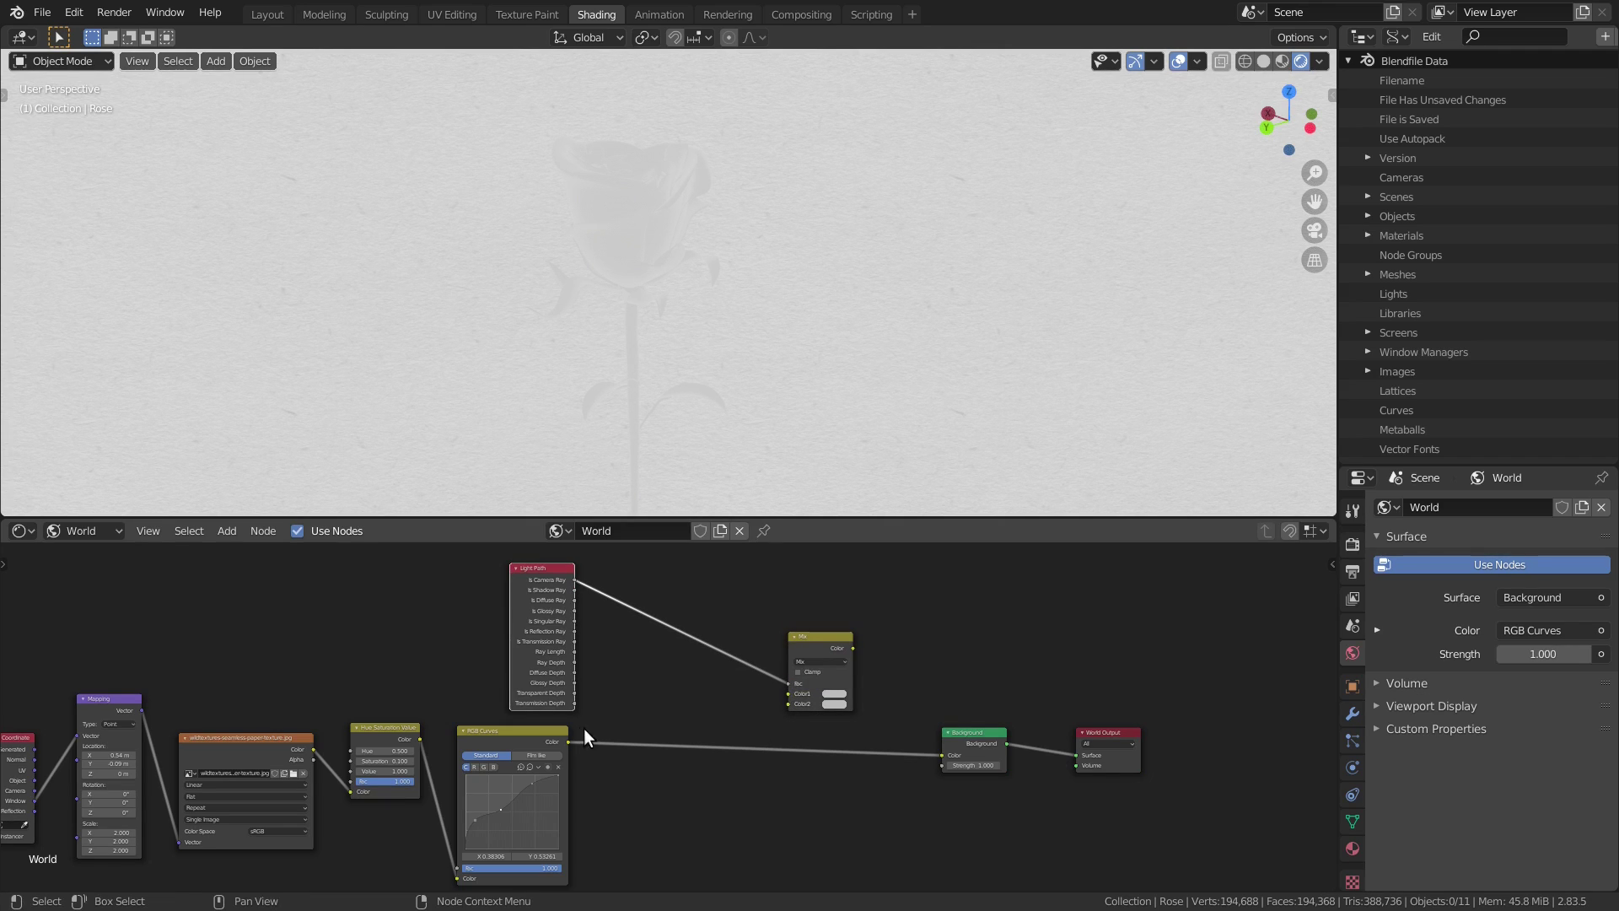
{"action": "left_click_drag", "start_coordinate": [568, 740], "coordinate": [635, 745]}
{"action": "left_click_drag", "start_coordinate": [792, 706], "coordinate": [792, 706]}
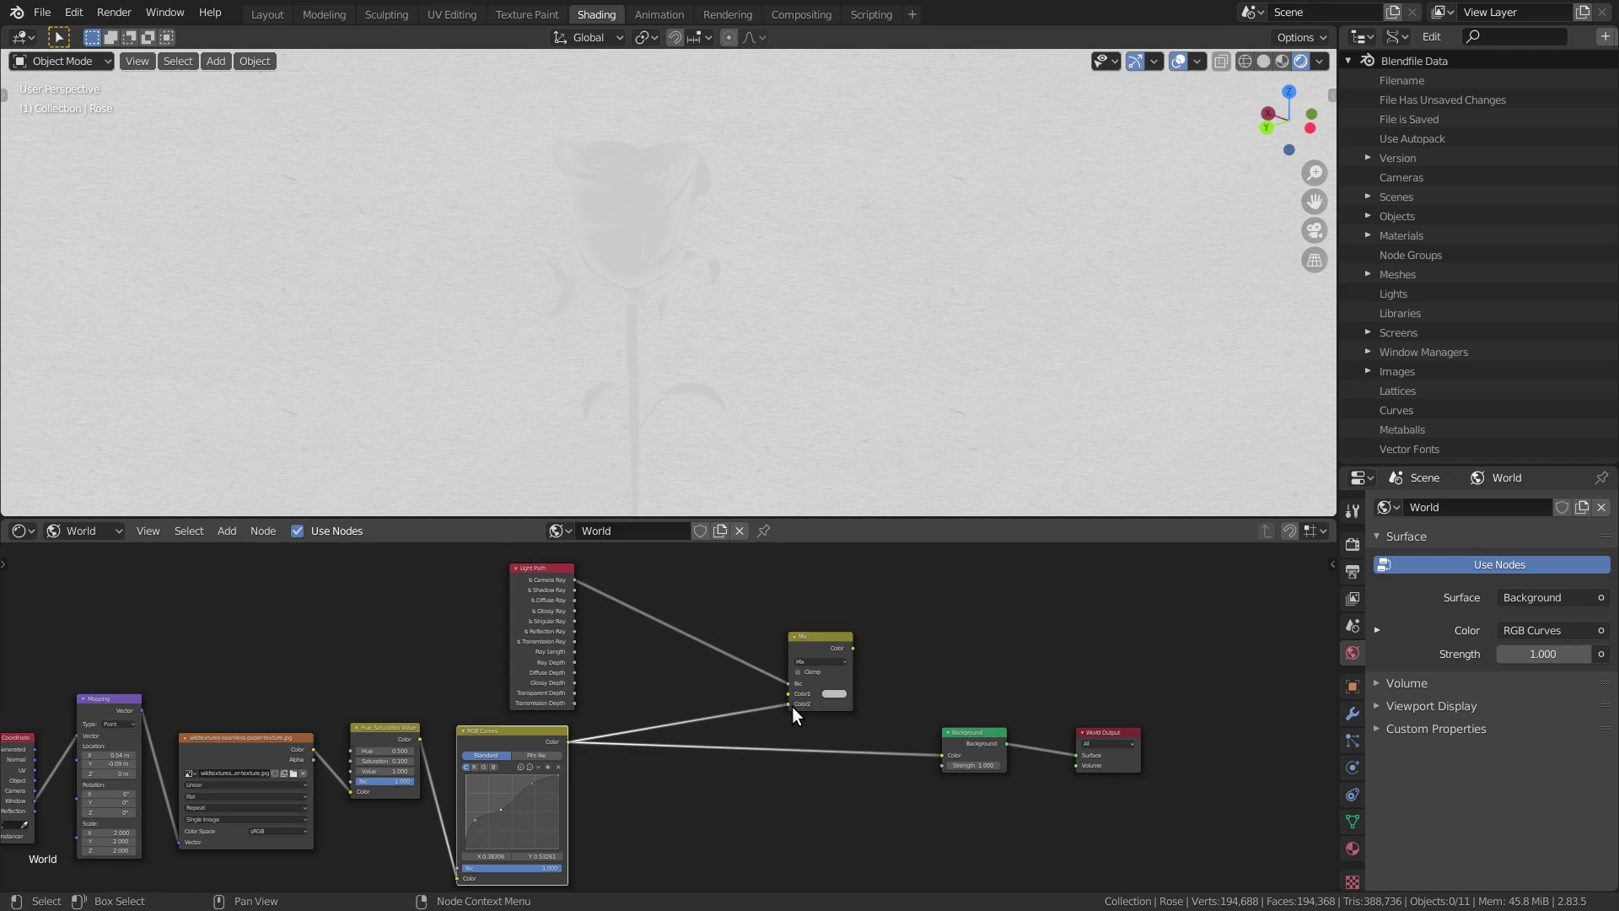
{"action": "left_click_drag", "start_coordinate": [852, 645], "coordinate": [942, 752]}
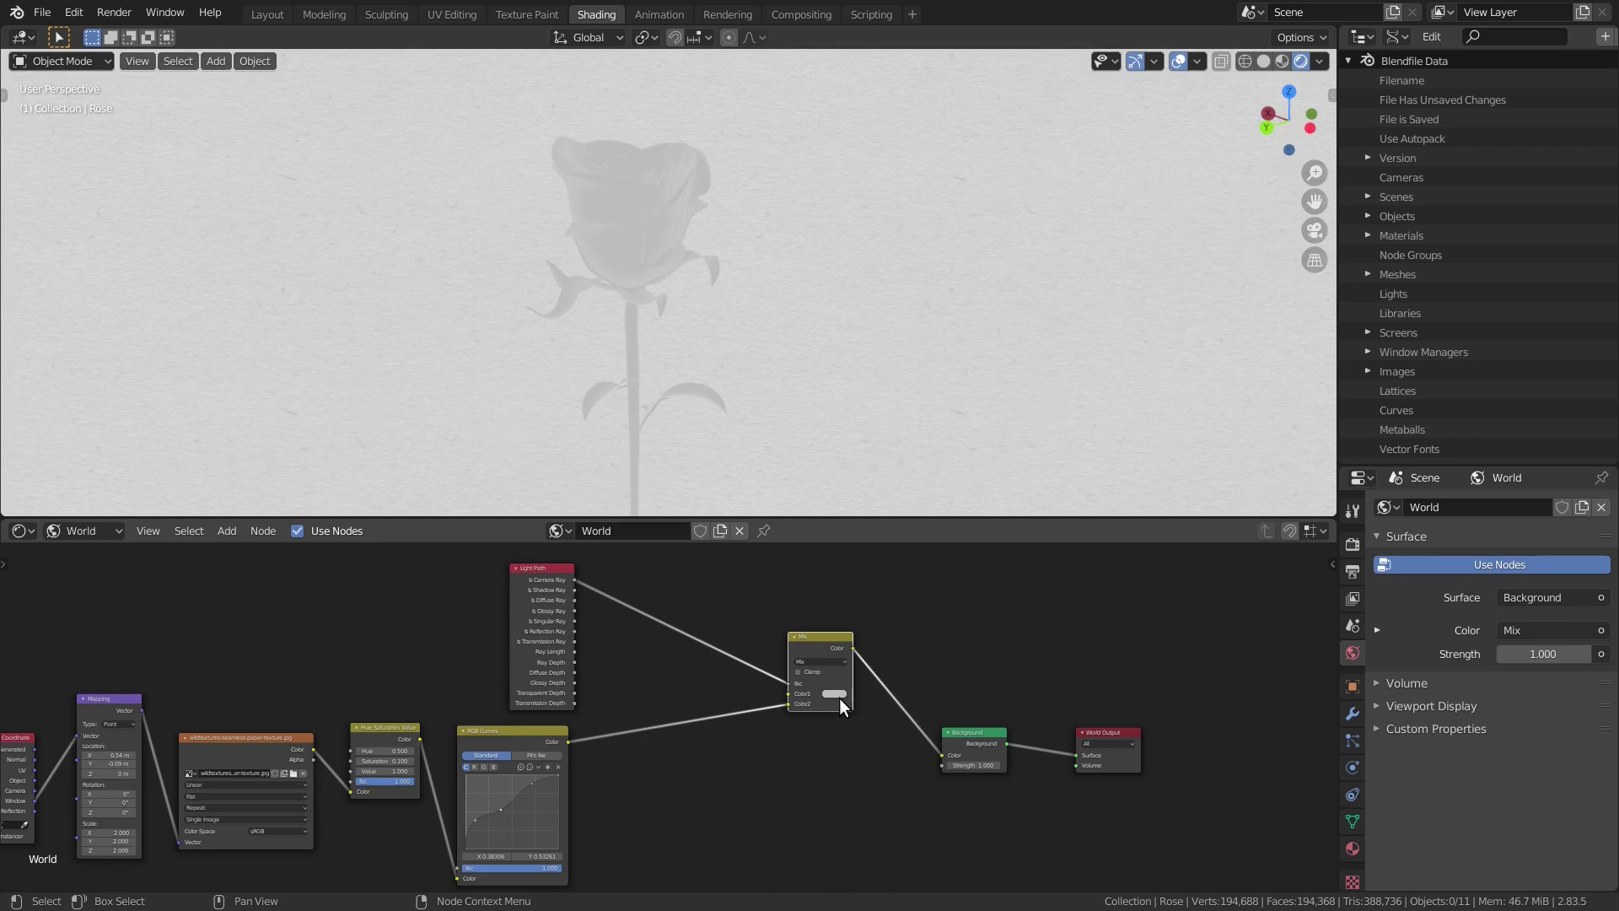
{"action": "left_click", "coordinate": [834, 694]}
{"action": "left_click_drag", "start_coordinate": [902, 620], "coordinate": [903, 632]}
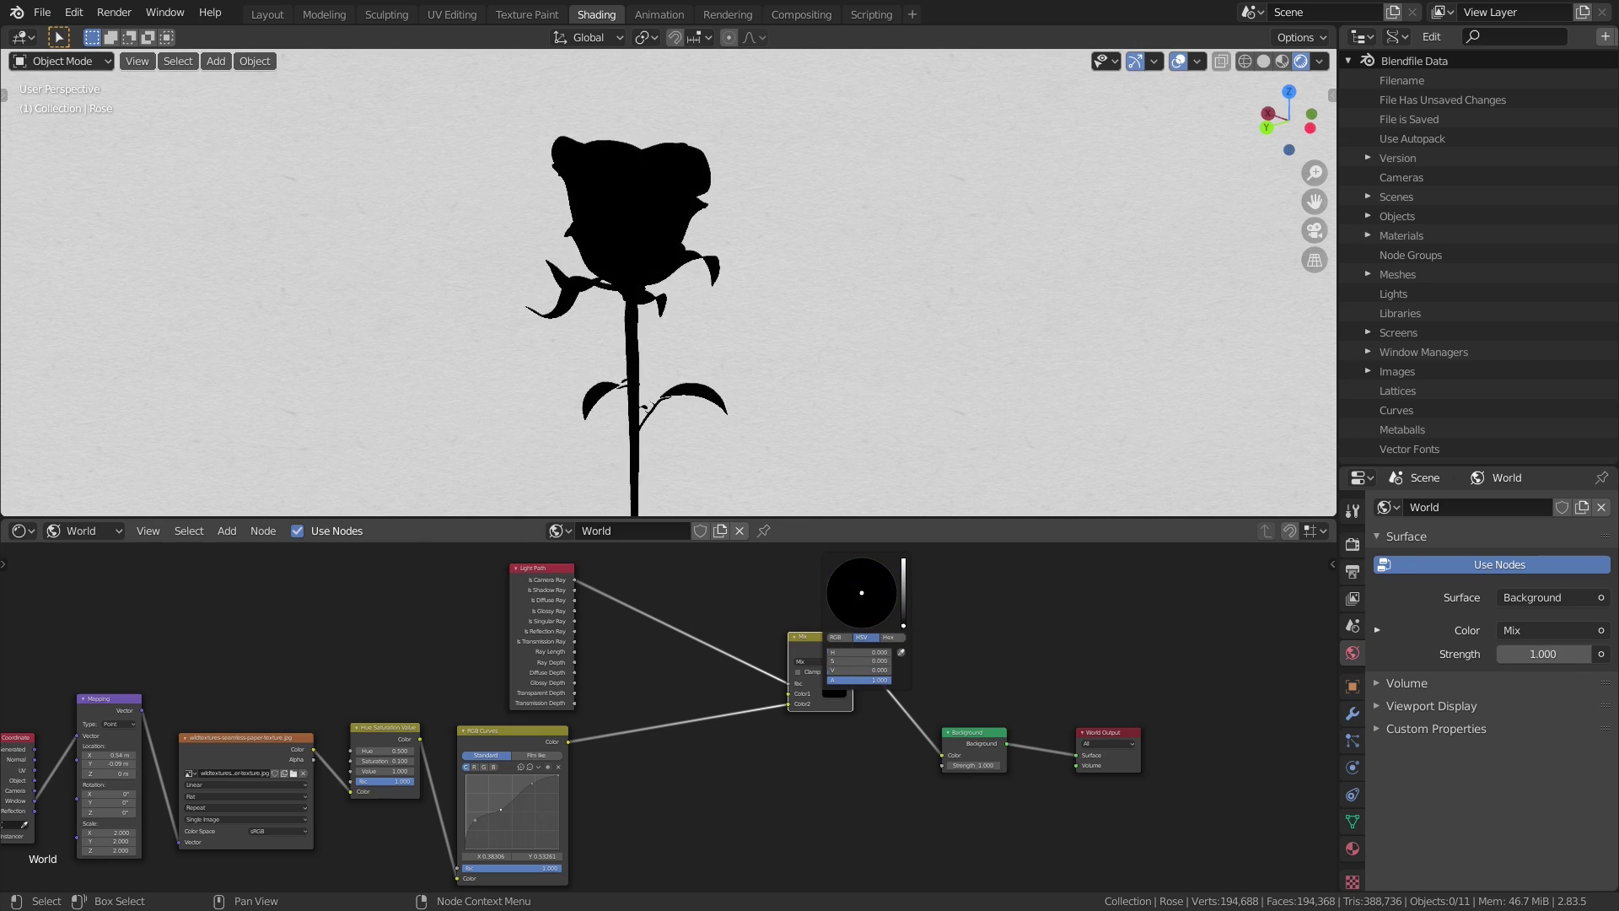
Group the paper texture nodes from Texture Coordinate to RGB Curves, delete the Group Input node and move Group Output clear of the others.
{"action": "left_click_drag", "start_coordinate": [1048, 786], "coordinate": [114, 725]}
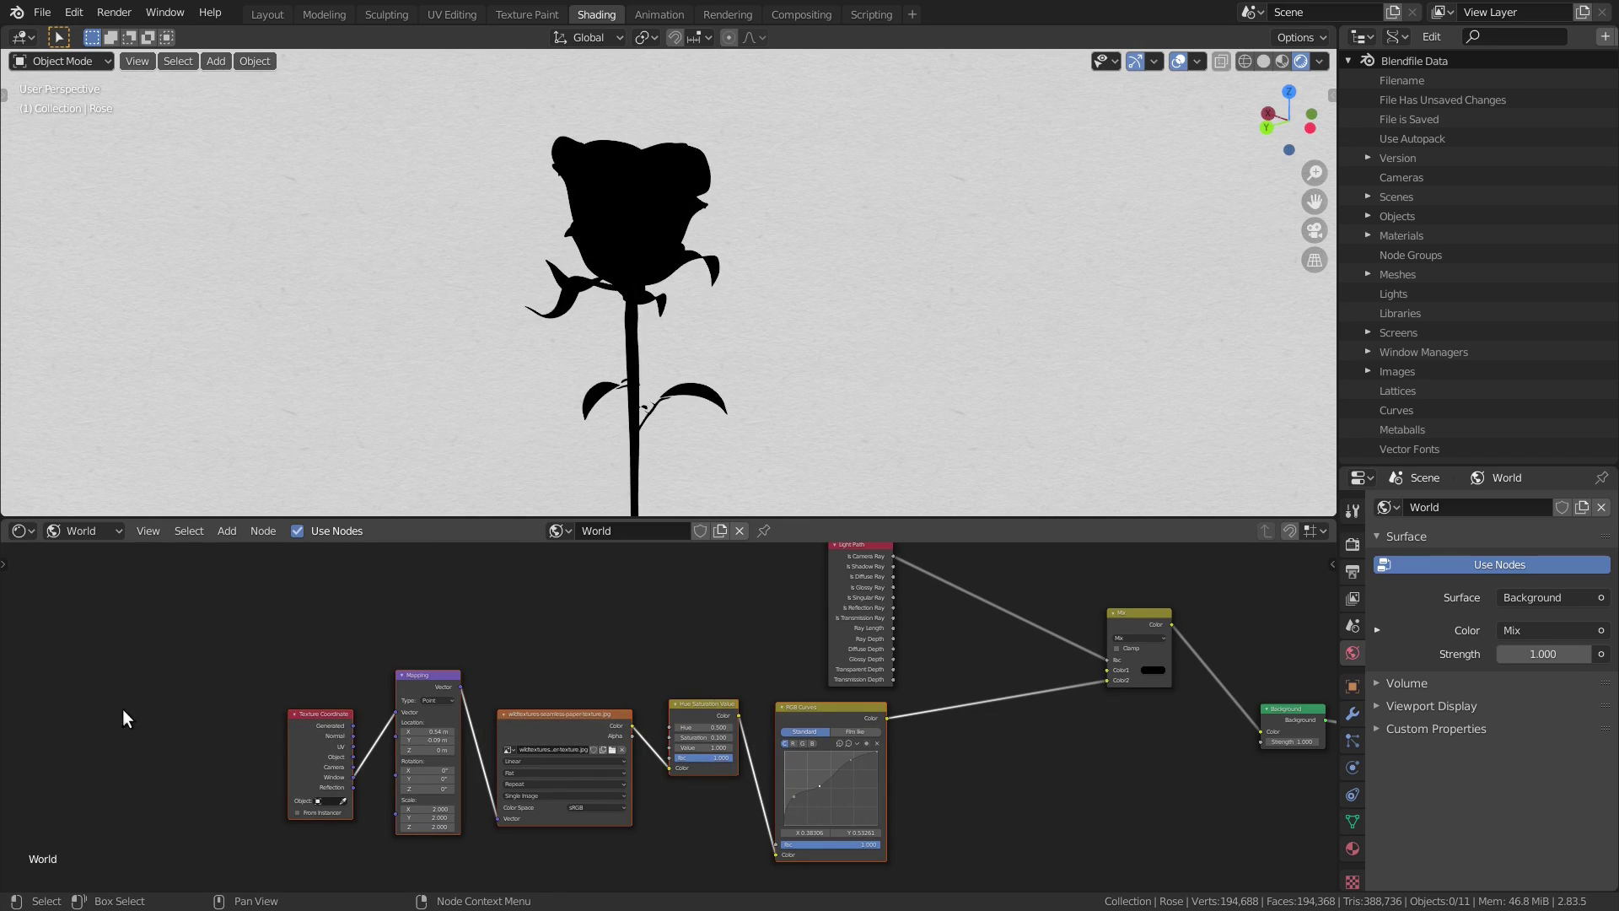
{"action": "key", "text": "ctrl+g"}
{"action": "left_click", "coordinate": [290, 710]}
{"action": "left_click", "coordinate": [356, 732]}
{"action": "key", "text": "x"}
{"action": "middle_click_drag", "start_coordinate": [981, 799], "coordinate": [893, 732]}
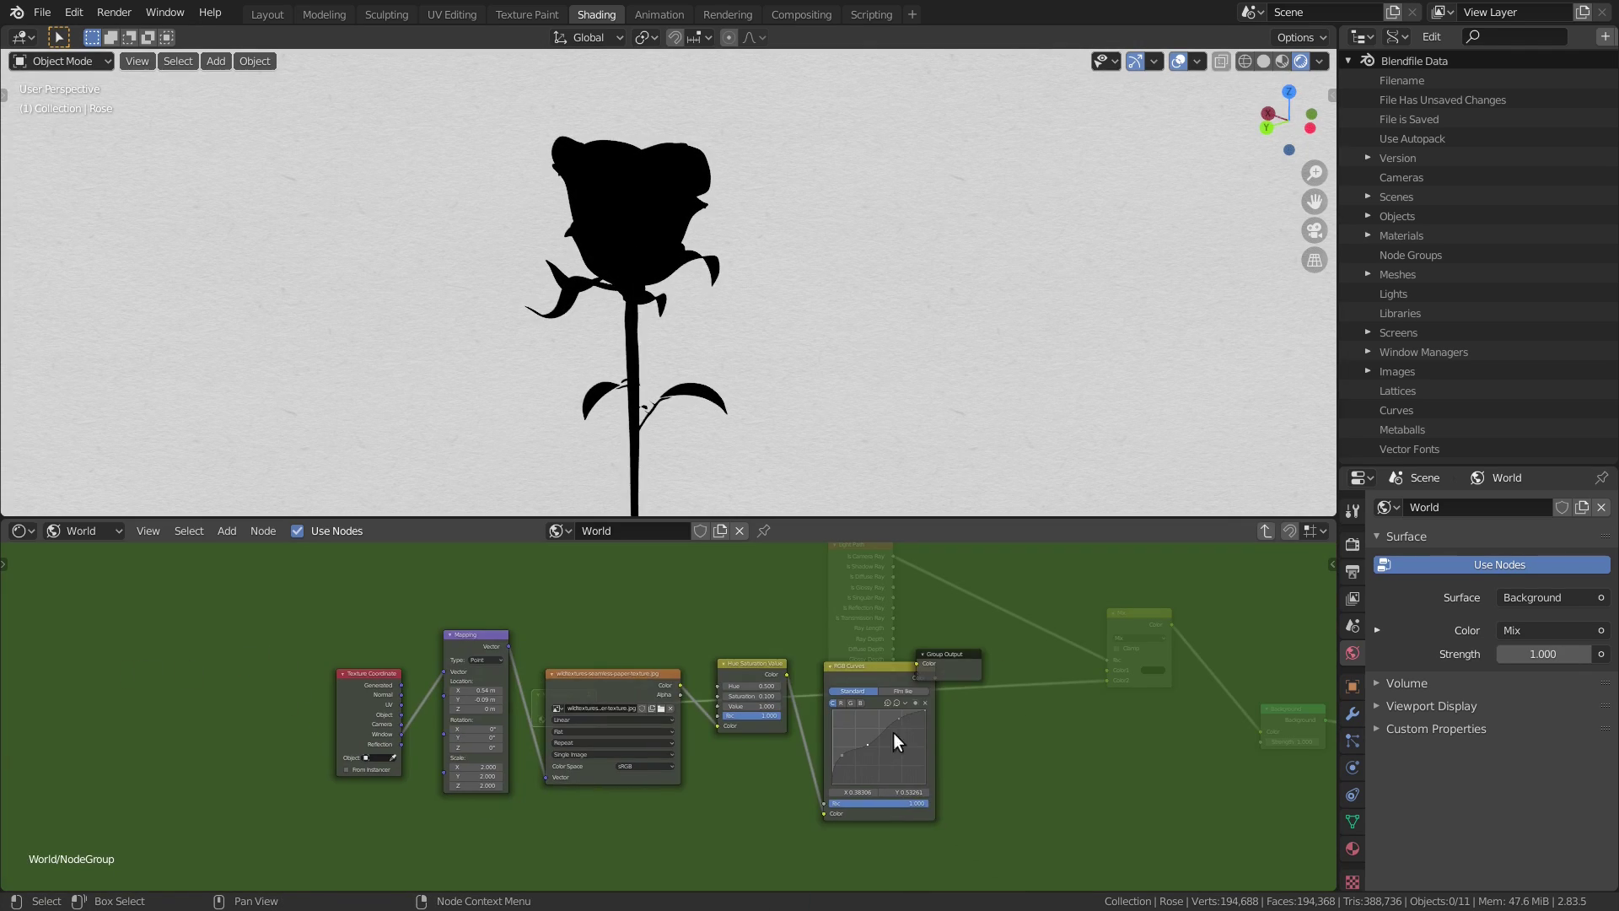
{"action": "left_click_drag", "start_coordinate": [957, 667], "coordinate": [1043, 681]}
{"action": "left_click", "coordinate": [1025, 818]}
{"action": "key", "text": "Tab"}
Move the node group beside the Mix node, widen it and rename it Paper Texture.
{"action": "key", "text": "g"}
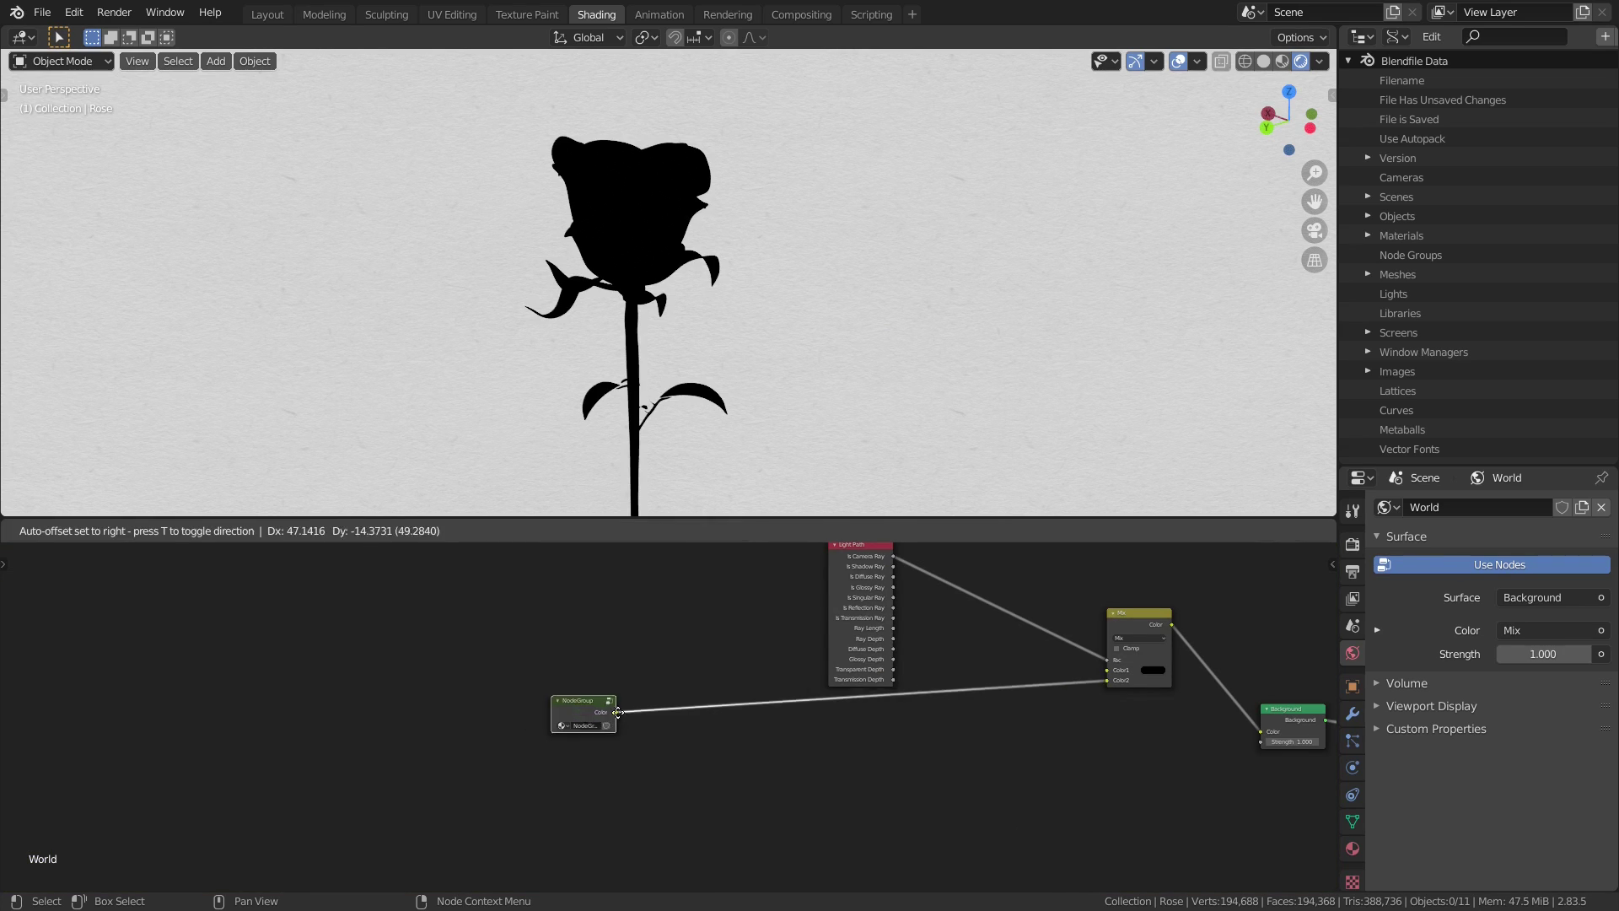
{"action": "left_click", "coordinate": [1067, 701]}
{"action": "scroll", "coordinate": [1066, 701], "scroll_direction": "up", "scroll_amount": 2}
{"action": "left_click_drag", "start_coordinate": [894, 783], "coordinate": [898, 783]}
{"action": "double_click", "coordinate": [810, 779]}
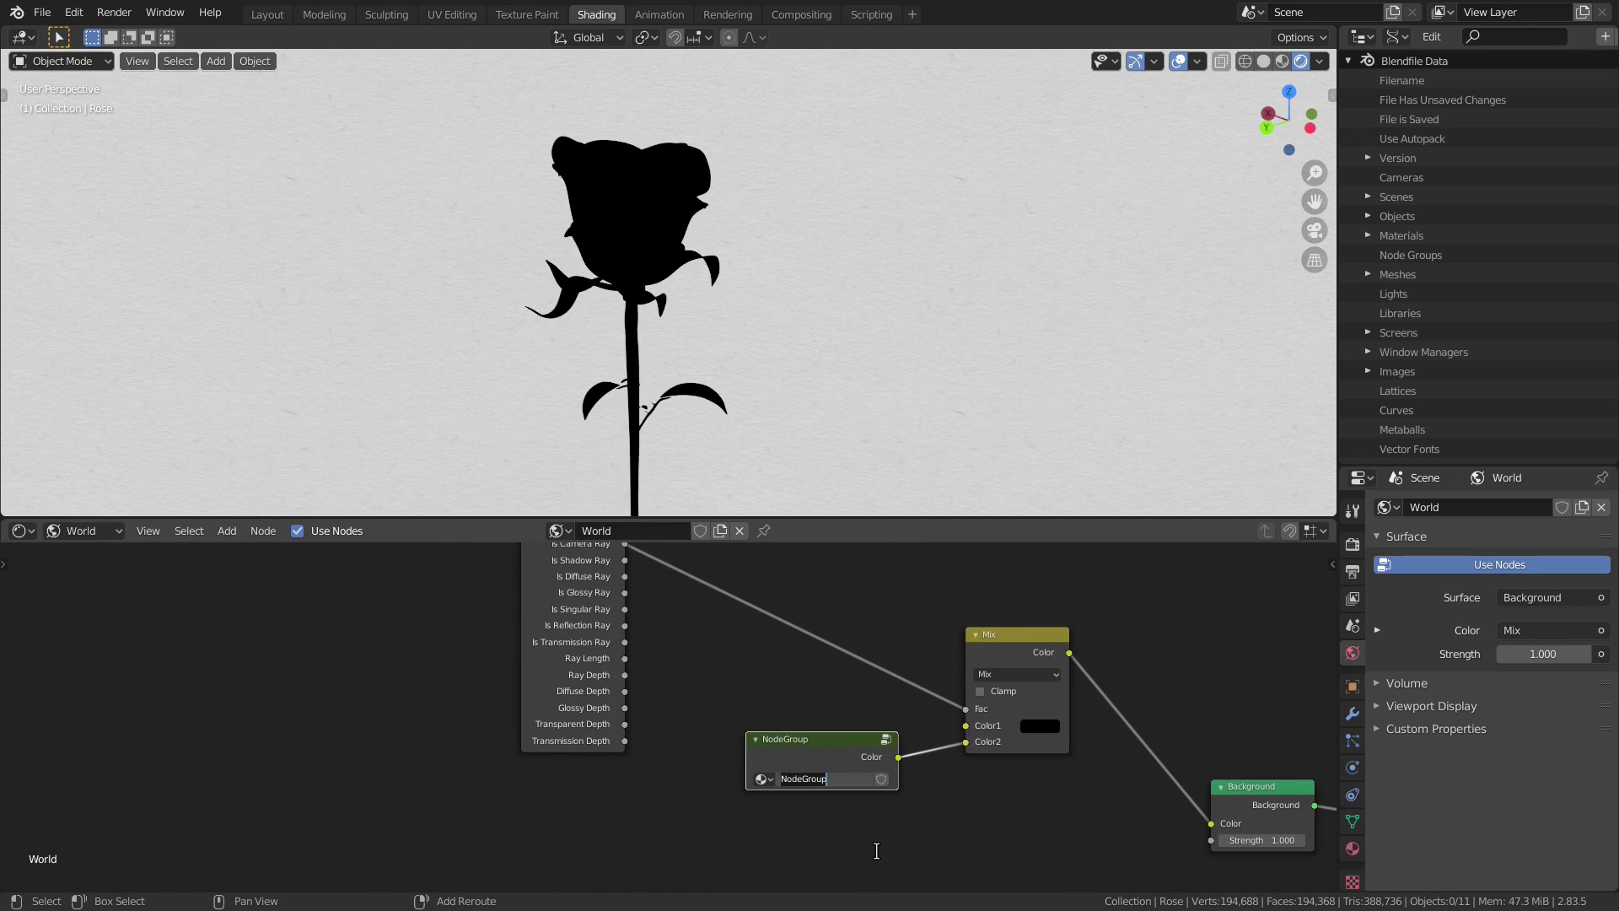
{"action": "type", "text": "Paper Texture"}
{"action": "key", "text": "Return"}
{"action": "key", "text": "Home"}
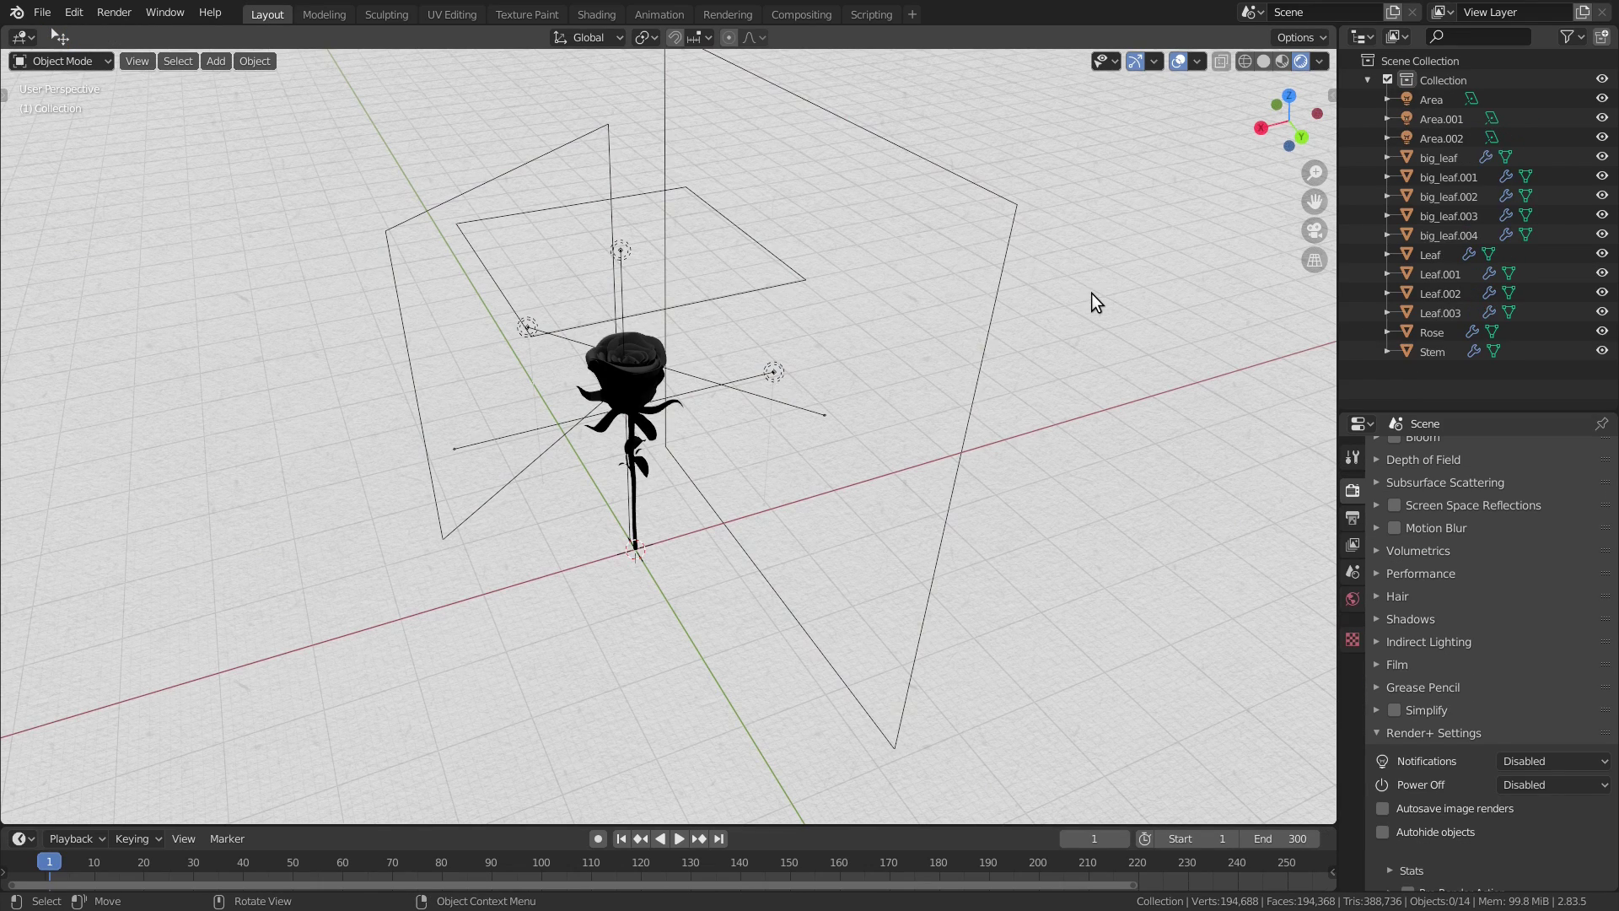
Resize the newest area light, Area.004, beside the rose and deselect it.
{"action": "key", "text": "s"}
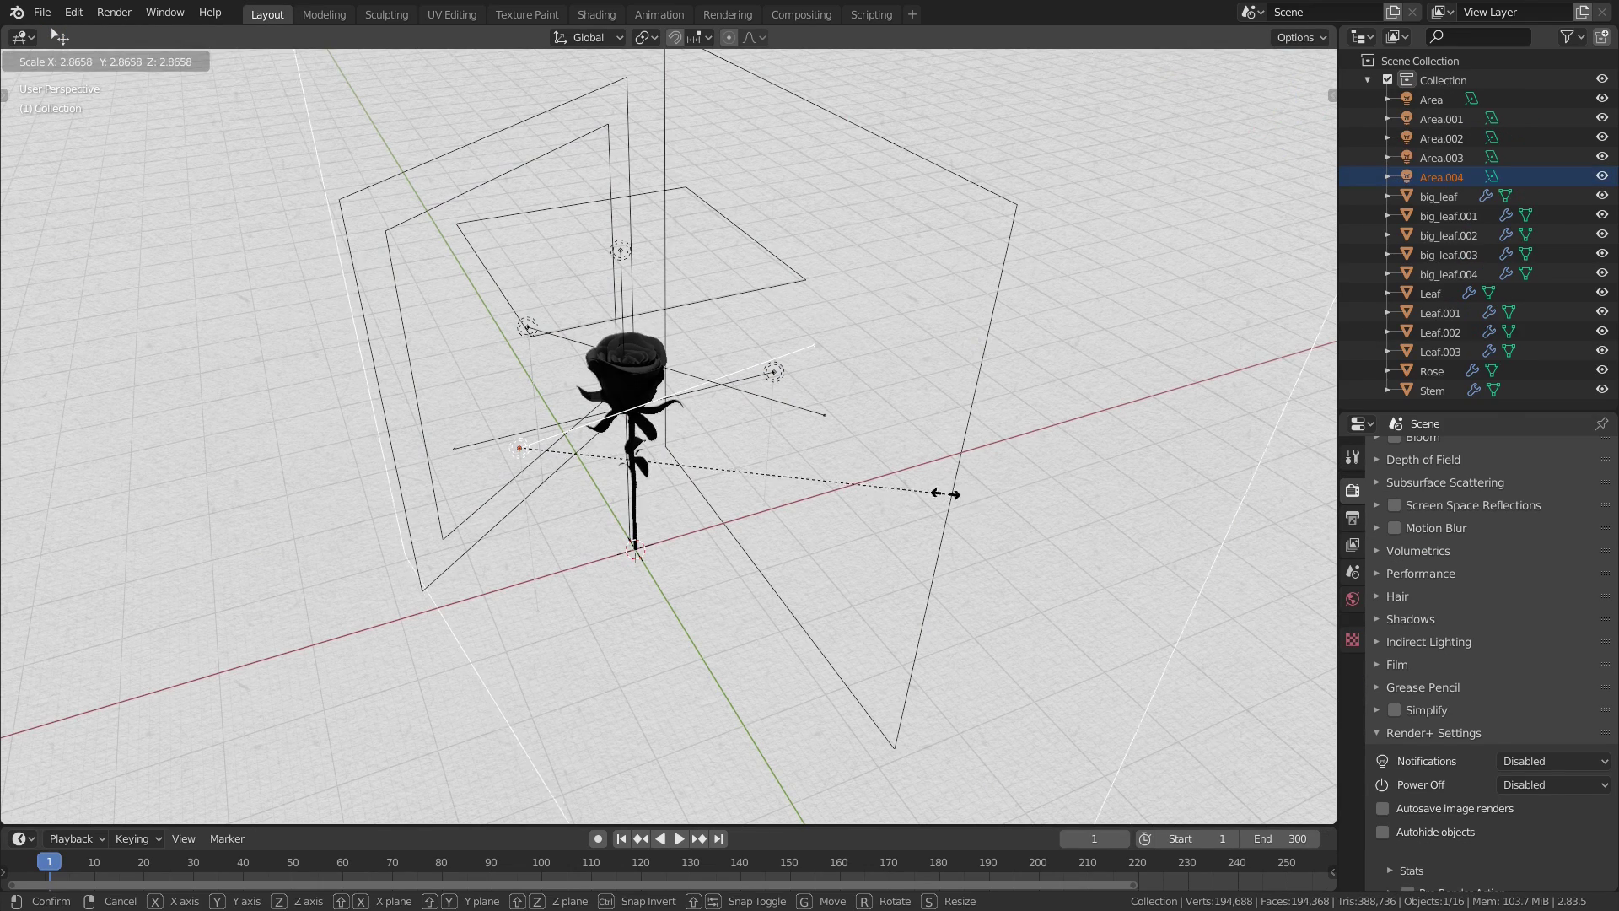
{"action": "left_click", "coordinate": [667, 427]}
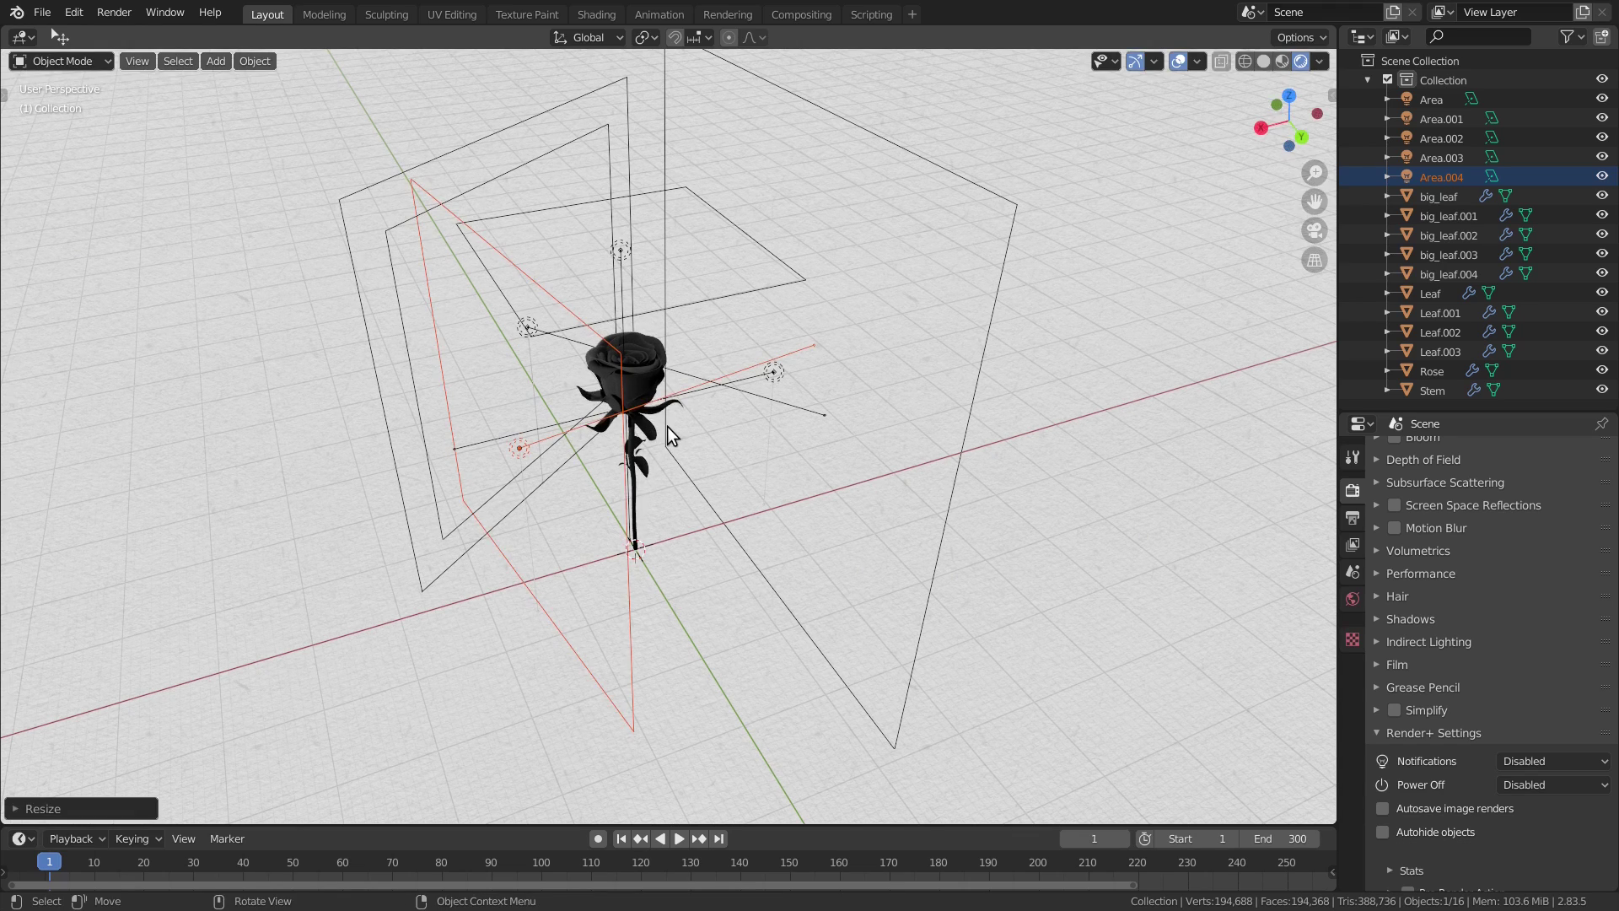
{"action": "left_click", "coordinate": [1100, 536]}
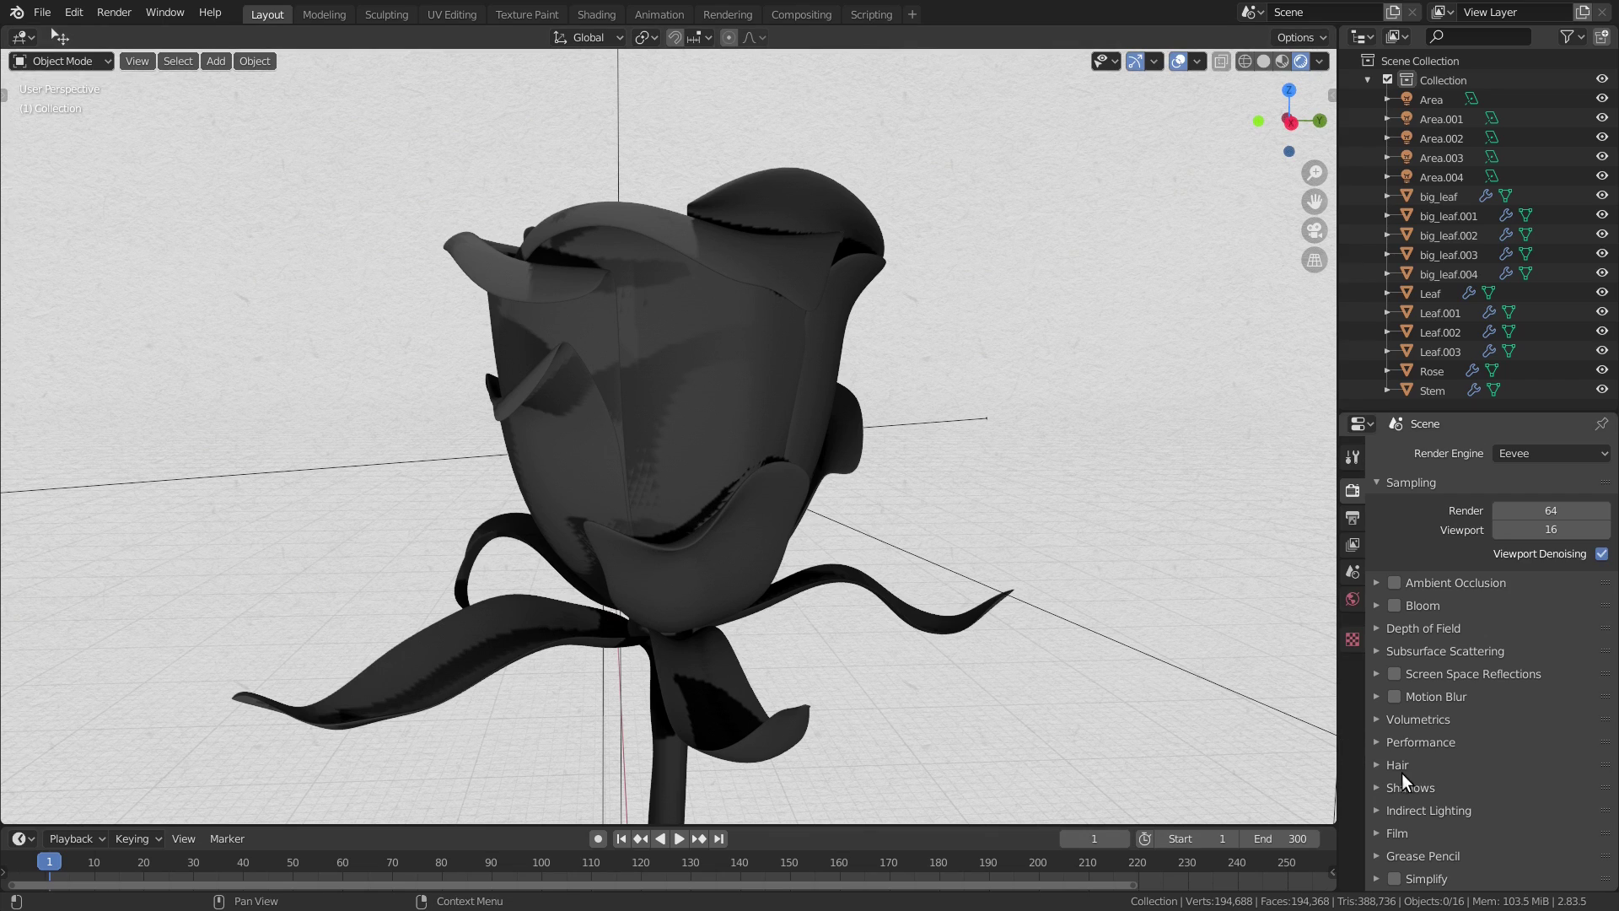
Enable Soft Shadows in the Eevee shadow settings and set the viewport samples to 32.
{"action": "left_click", "coordinate": [1420, 786]}
{"action": "scroll", "coordinate": [1420, 785], "scroll_direction": "down", "scroll_amount": 2}
{"action": "scroll", "coordinate": [1420, 785], "scroll_direction": "down", "scroll_amount": 2}
{"action": "left_click", "coordinate": [1582, 812]}
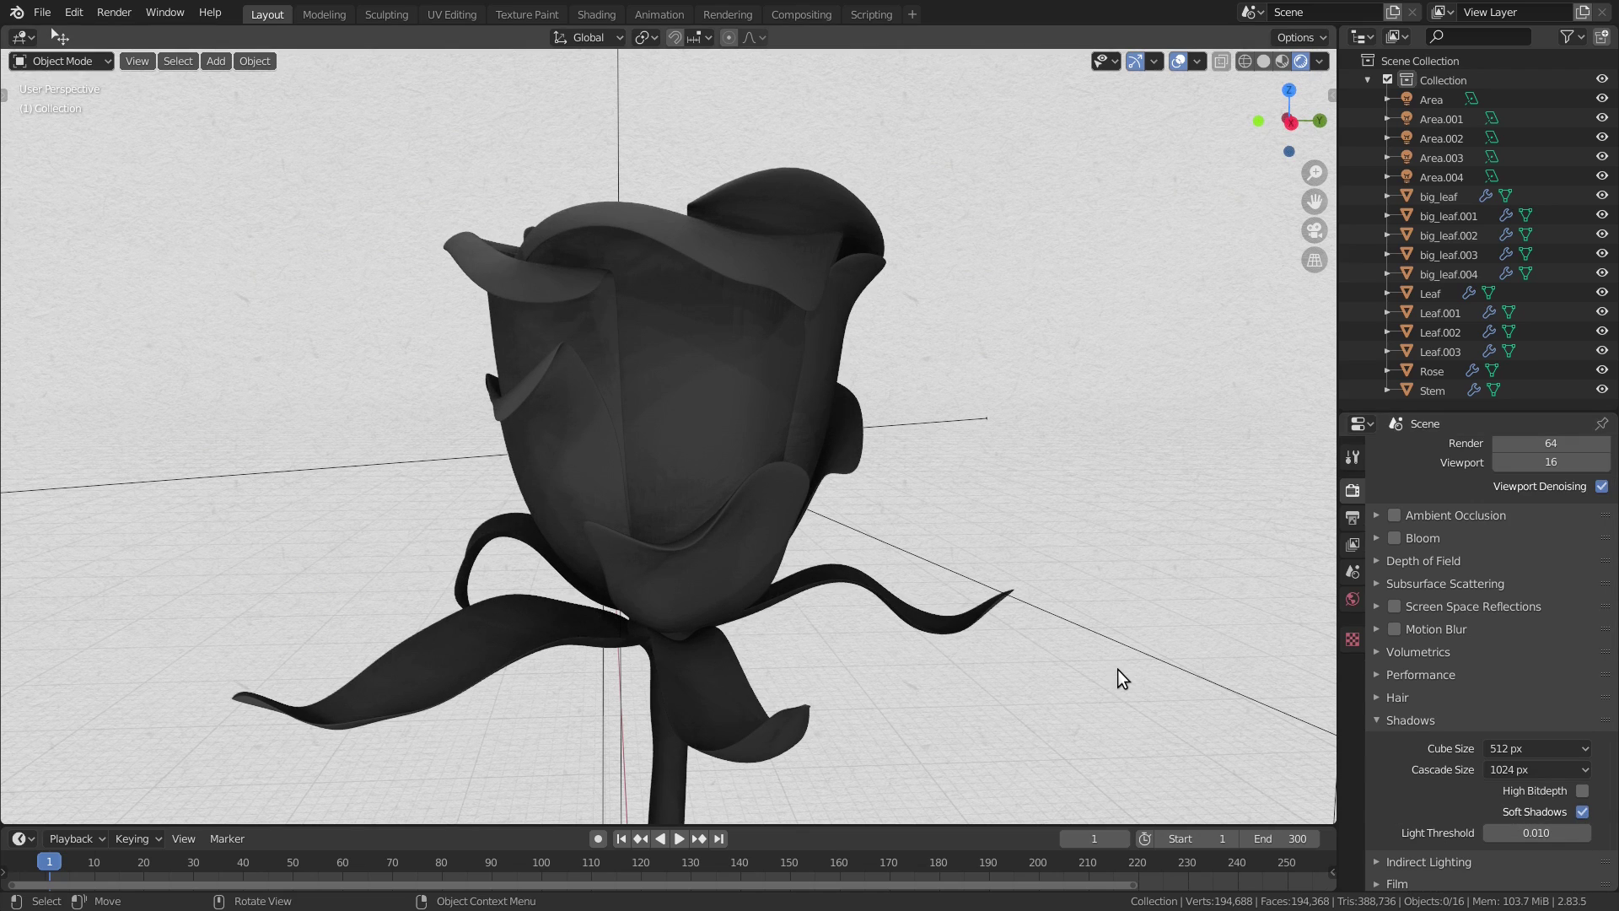
{"action": "left_click", "coordinate": [1525, 462]}
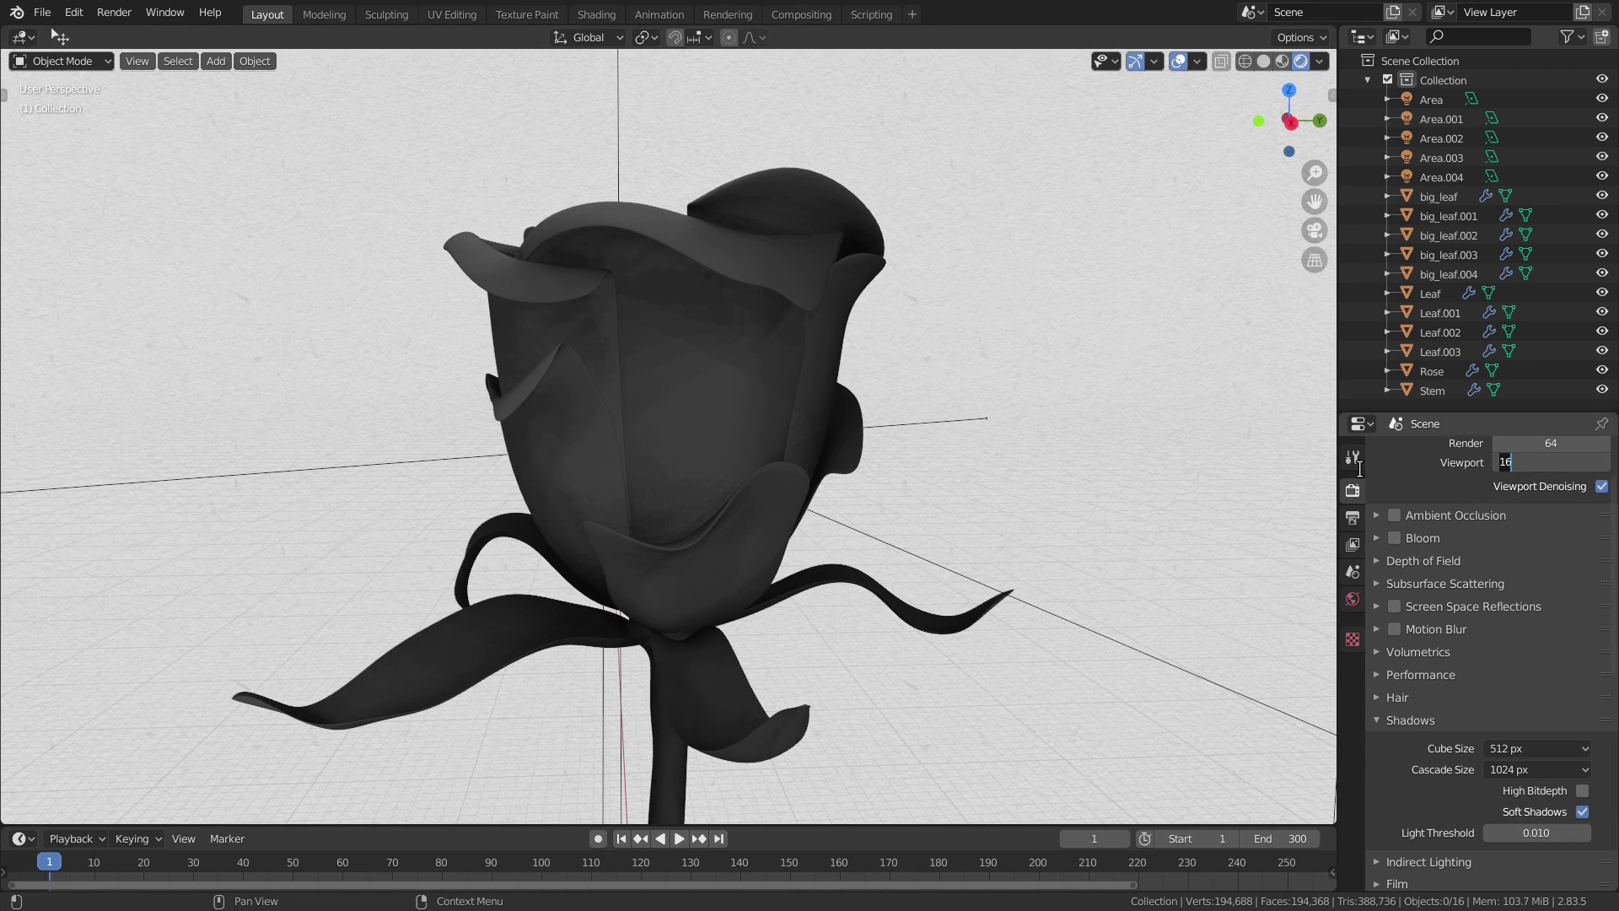
{"action": "type", "text": "32"}
{"action": "key", "text": "Return"}
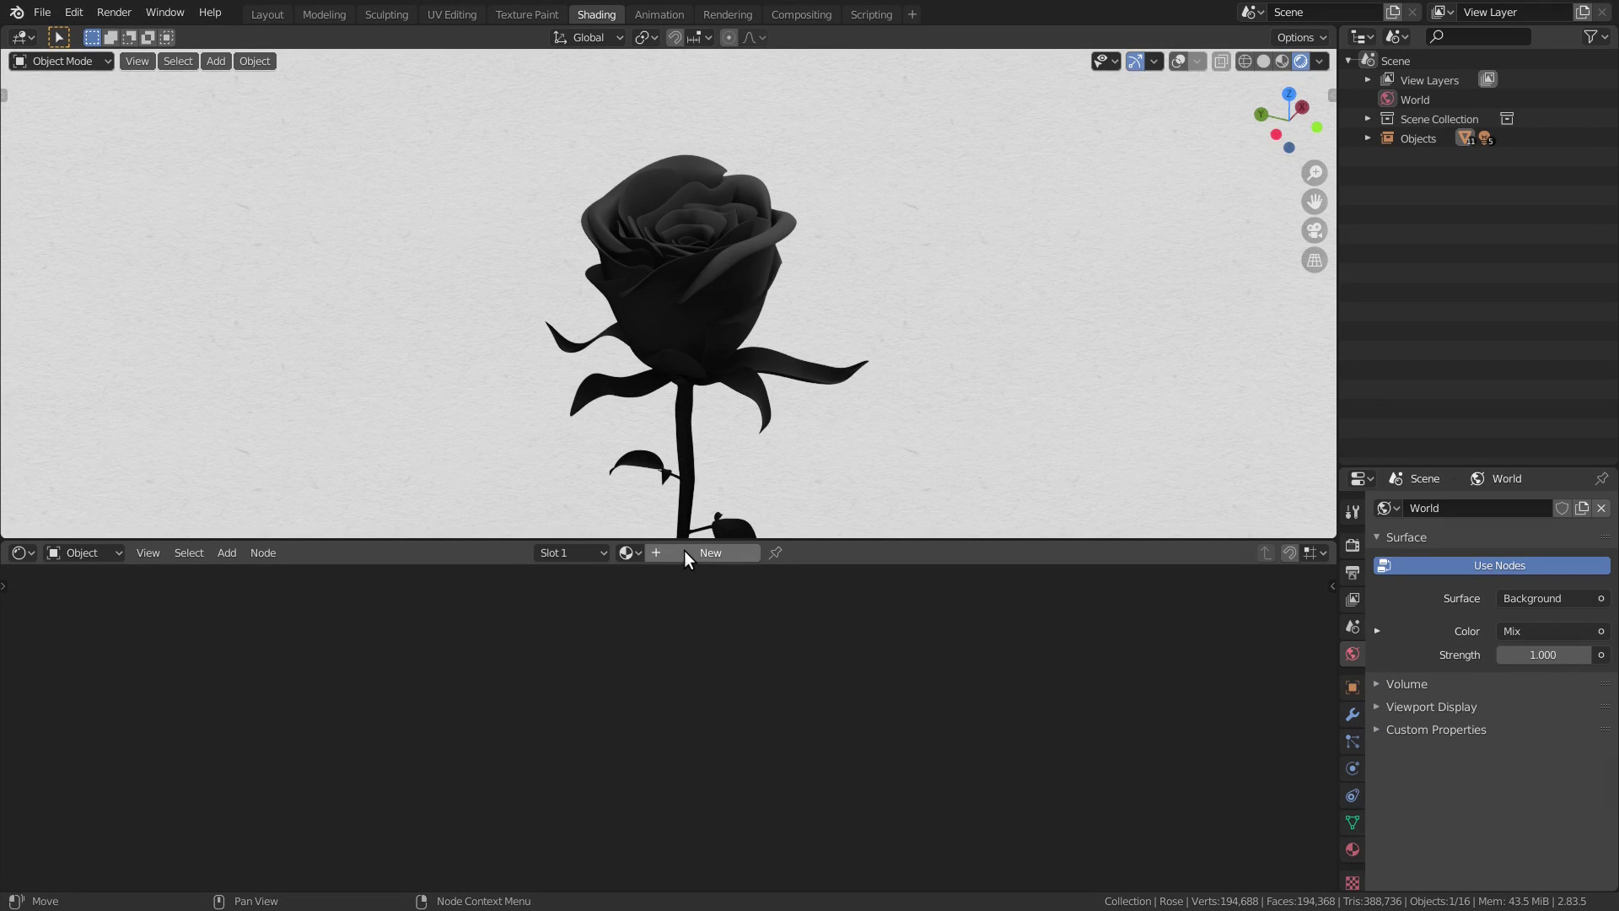
Create a new material for the rose bloom and delete its default shader node, keeping only the Material Output.
{"action": "left_click", "coordinate": [685, 552]}
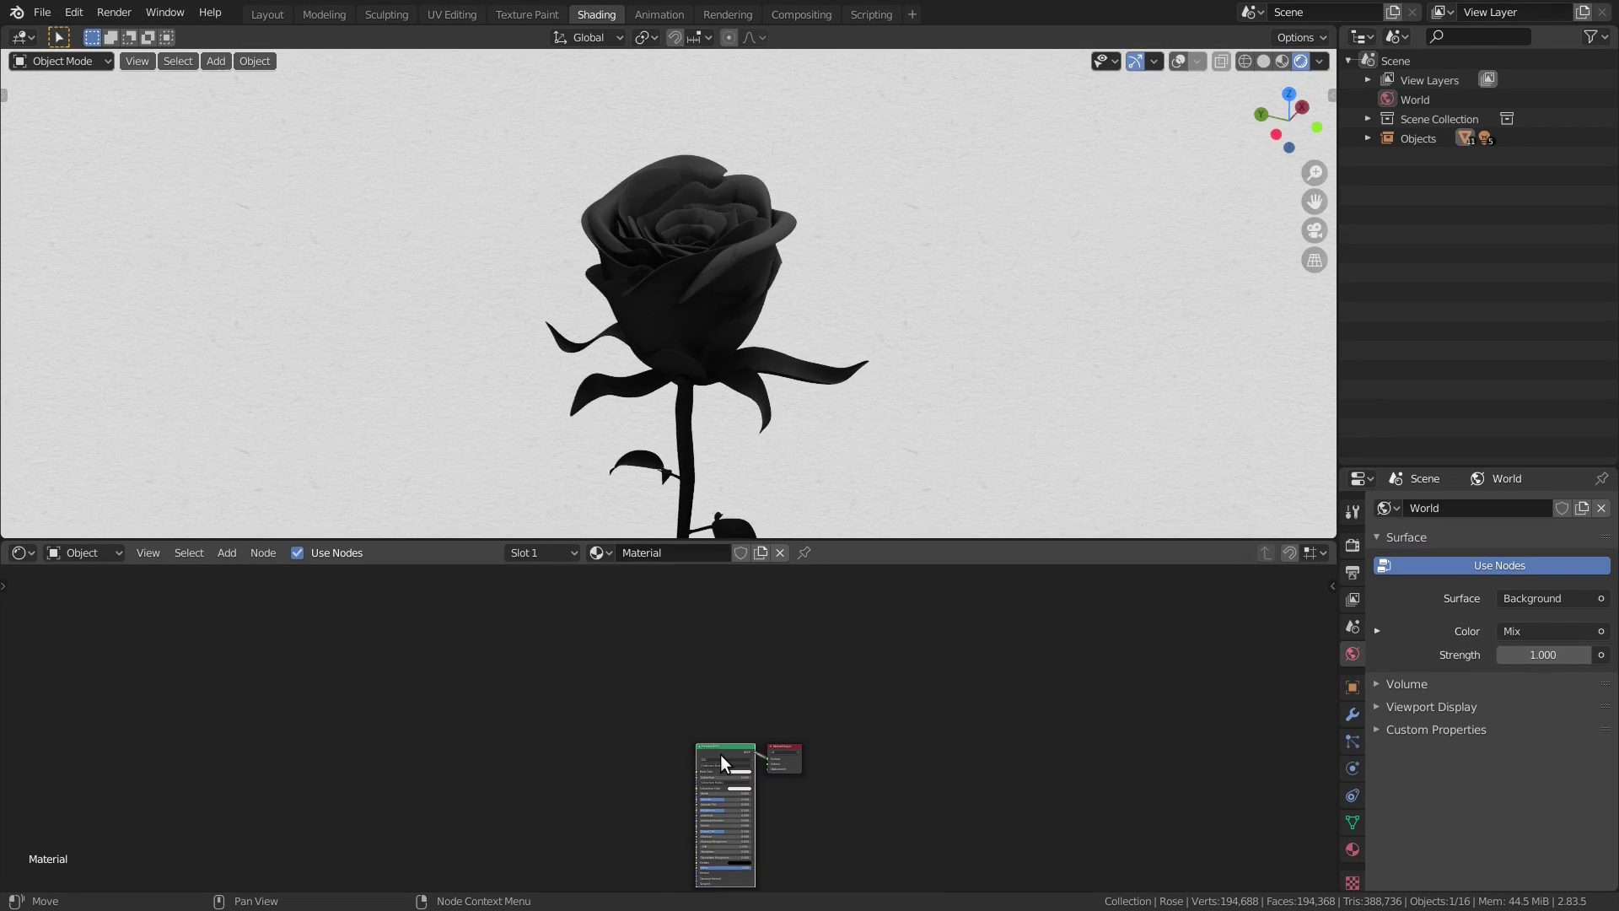
{"action": "key", "text": "x"}
{"action": "scroll", "coordinate": [720, 754], "scroll_direction": "up", "scroll_amount": 13}
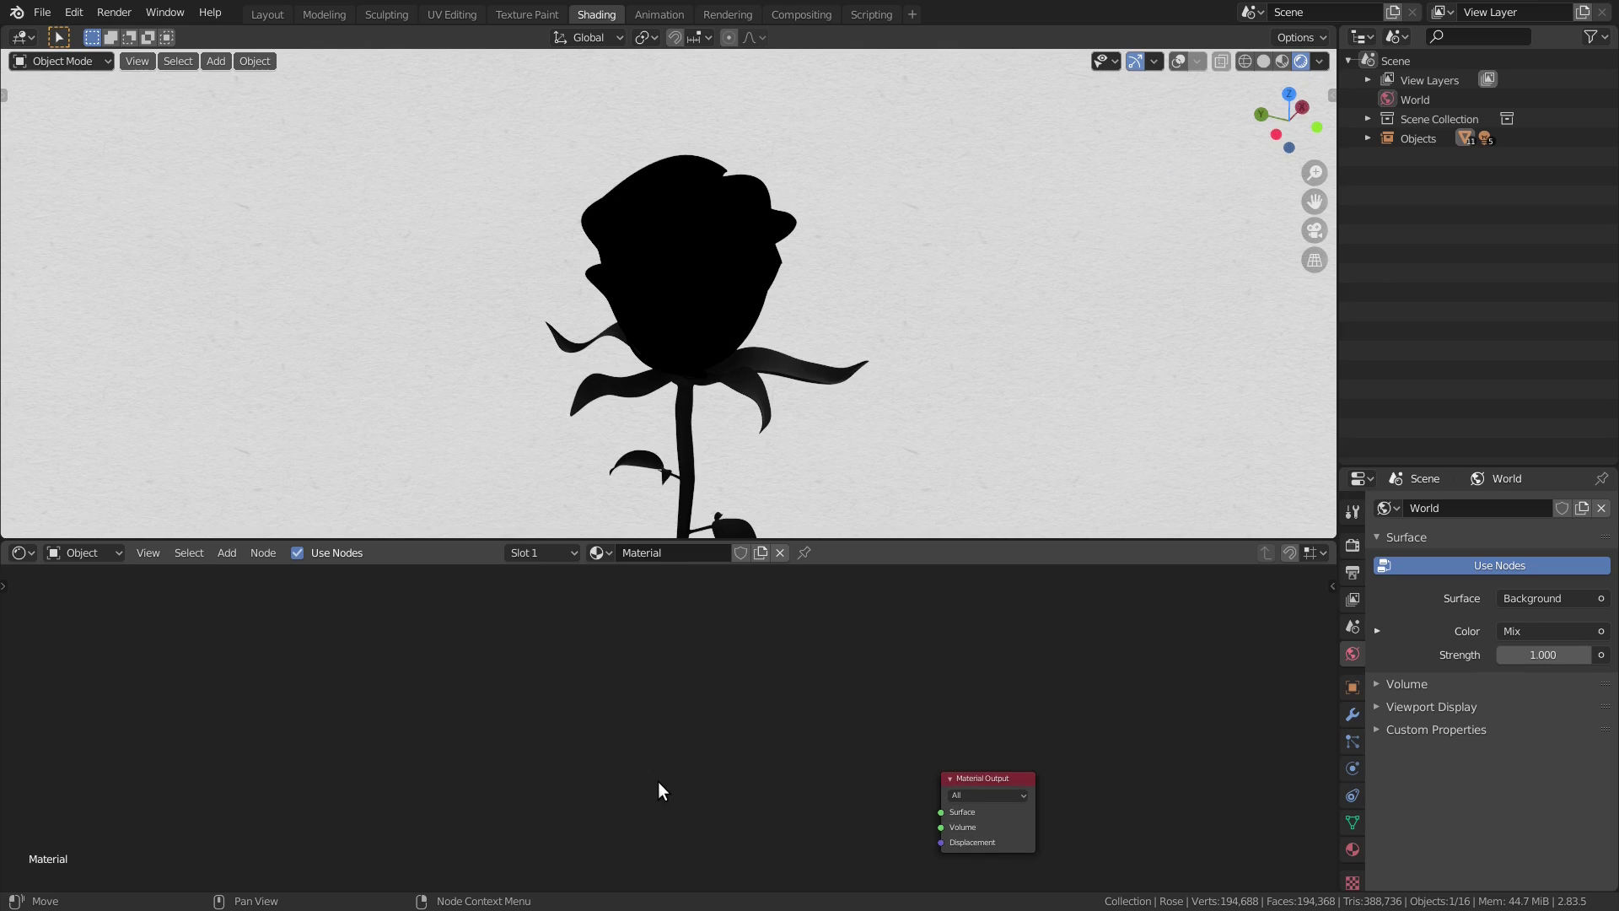
{"action": "middle_click_drag", "start_coordinate": [659, 783], "coordinate": [741, 715]}
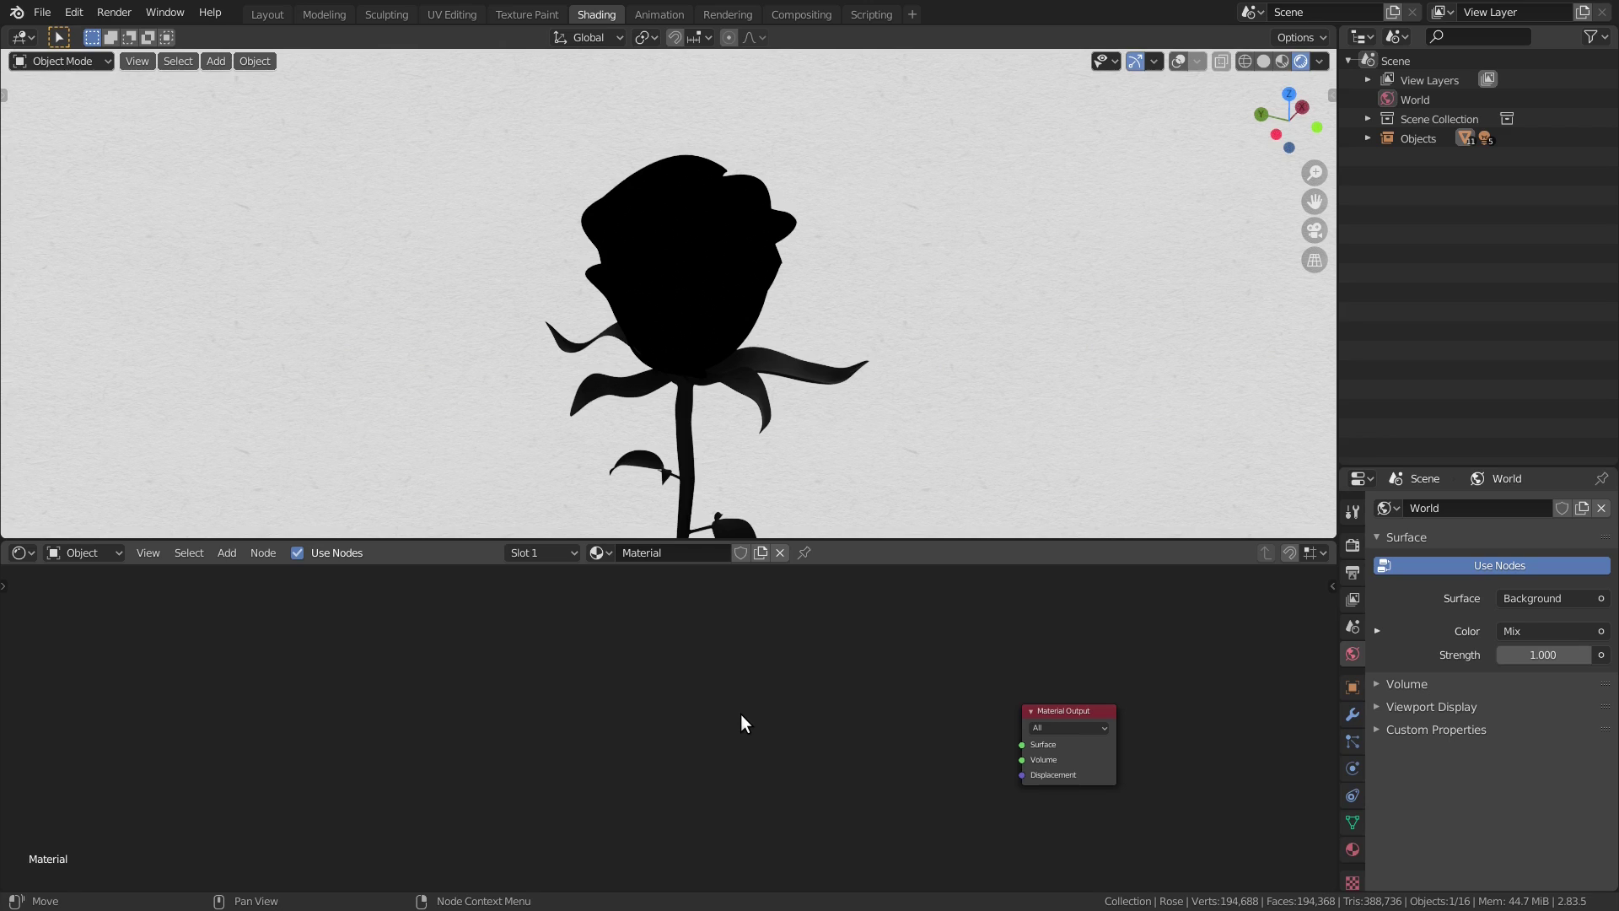
Add the Paper Texture node group to the rose material, place it before the Material Output and widen it.
{"action": "key", "text": "shift+a"}
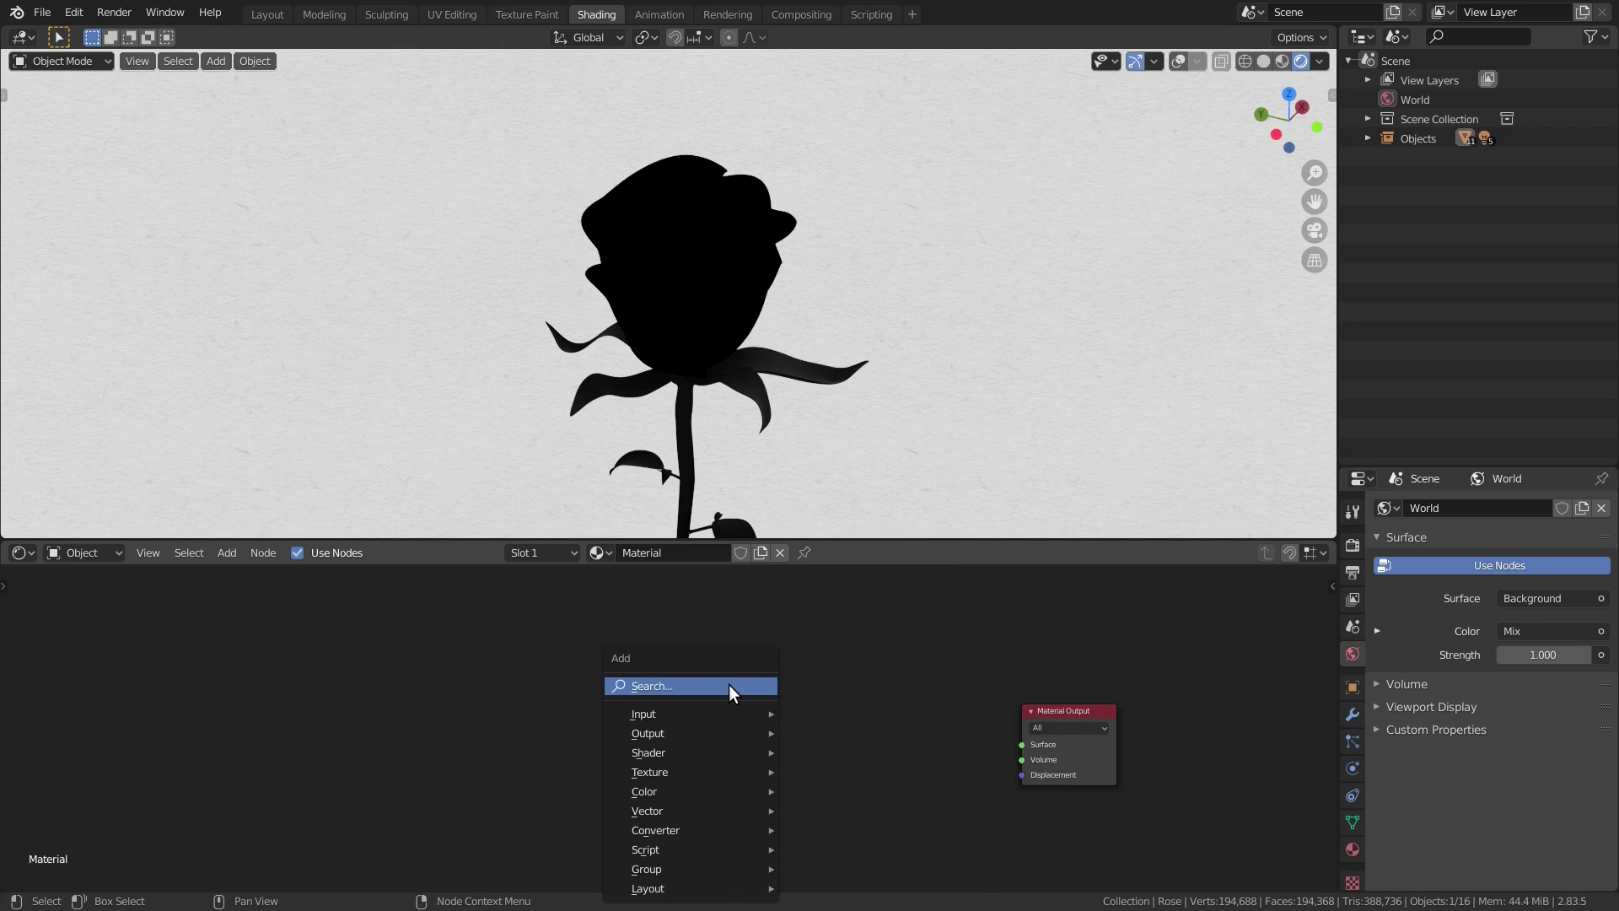
{"action": "left_click", "coordinate": [728, 685]}
{"action": "type", "text": "pap"}
{"action": "left_click", "coordinate": [770, 712]}
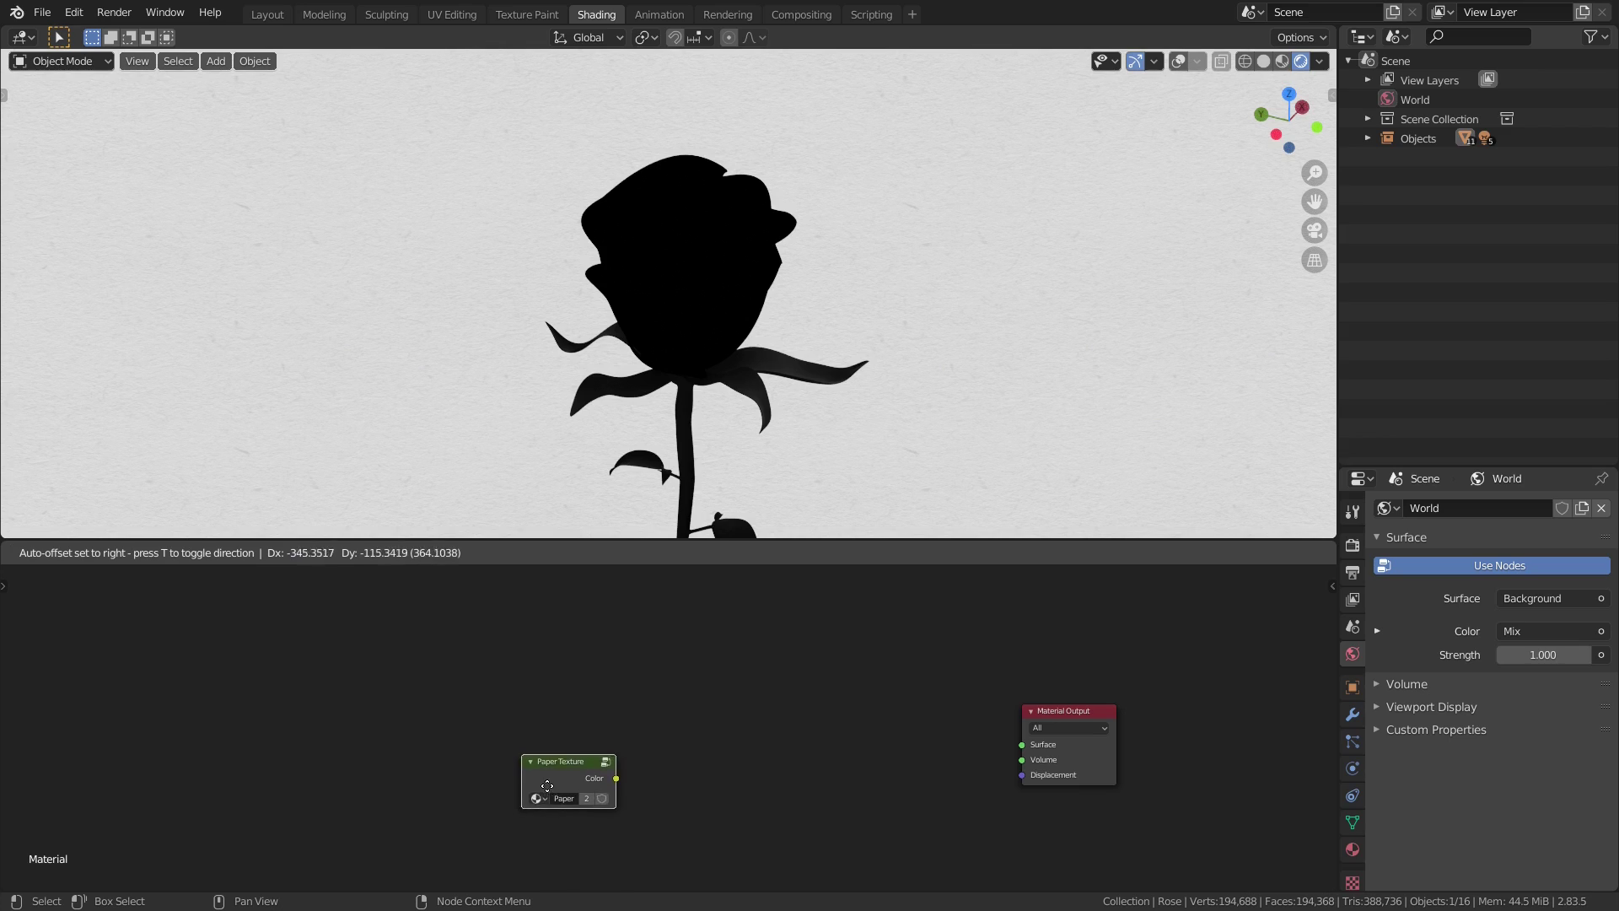
{"action": "left_click_drag", "start_coordinate": [584, 798], "coordinate": [640, 802]}
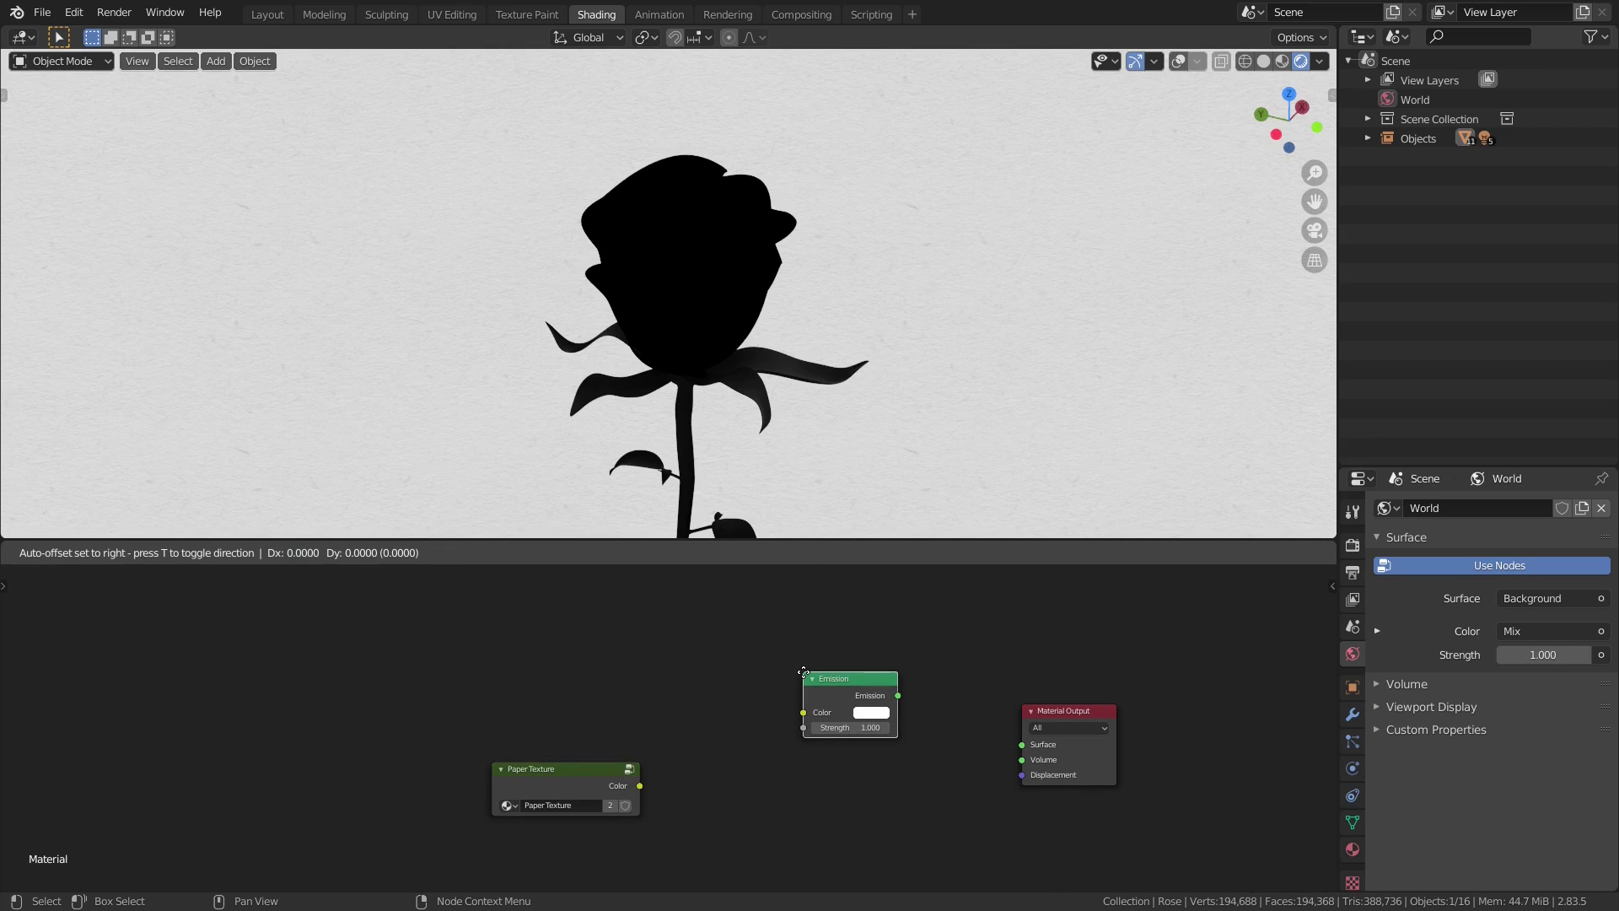
Add an Emission shader, feed the Paper Texture color into it and connect its output to the Material Output's Surface.
{"action": "left_click", "coordinate": [803, 671]}
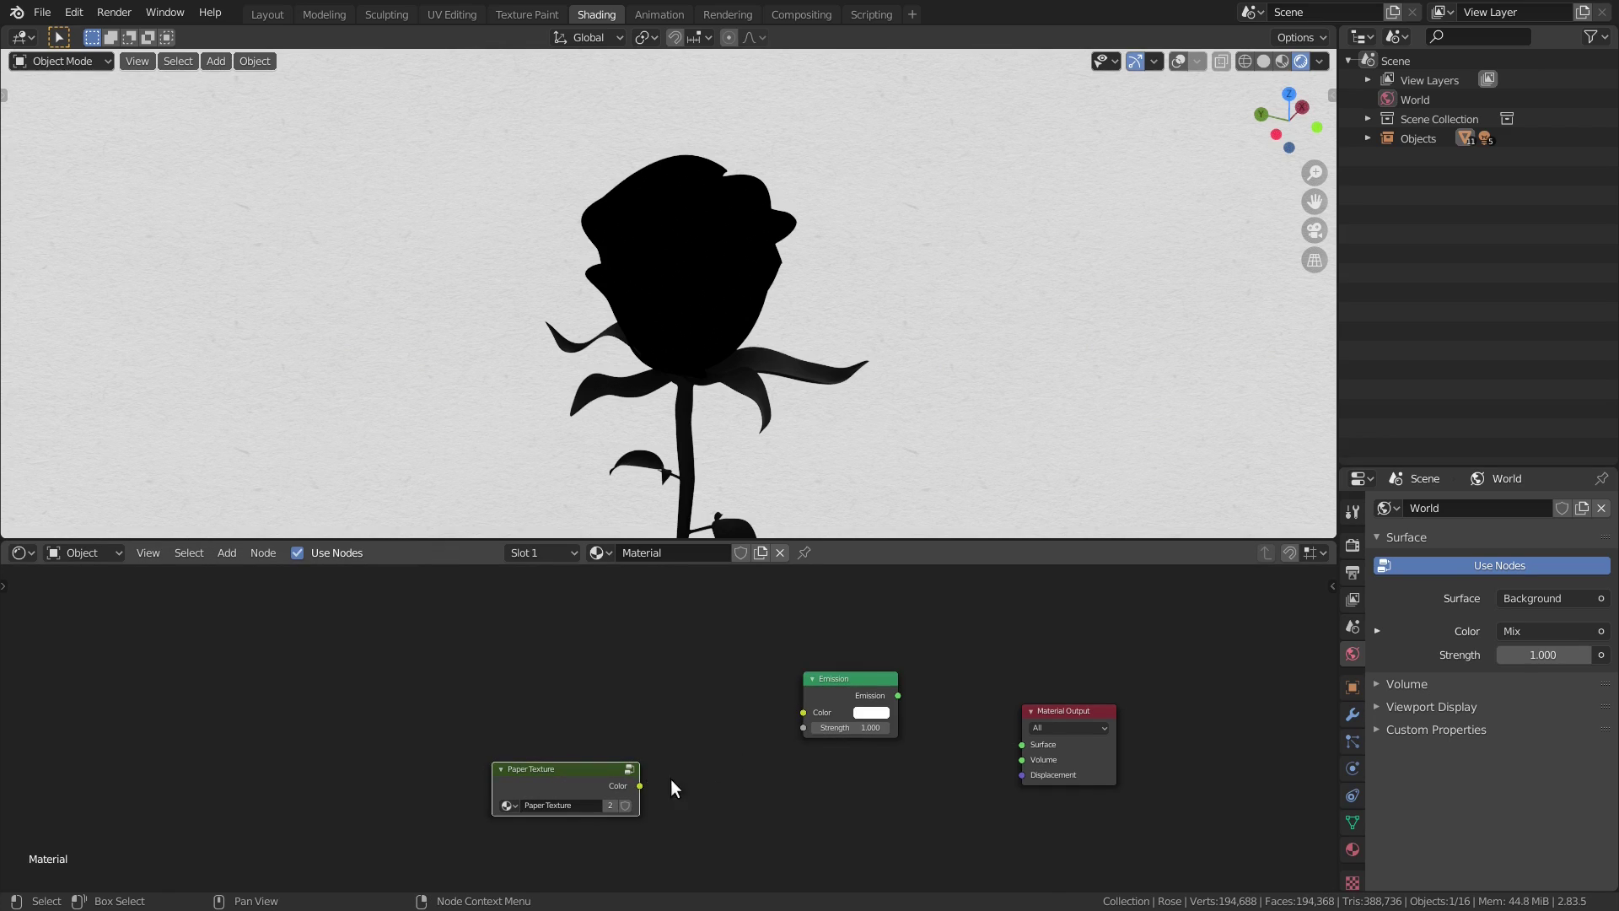
{"action": "left_click_drag", "start_coordinate": [640, 785], "coordinate": [803, 711]}
{"action": "left_click_drag", "start_coordinate": [898, 695], "coordinate": [1022, 744]}
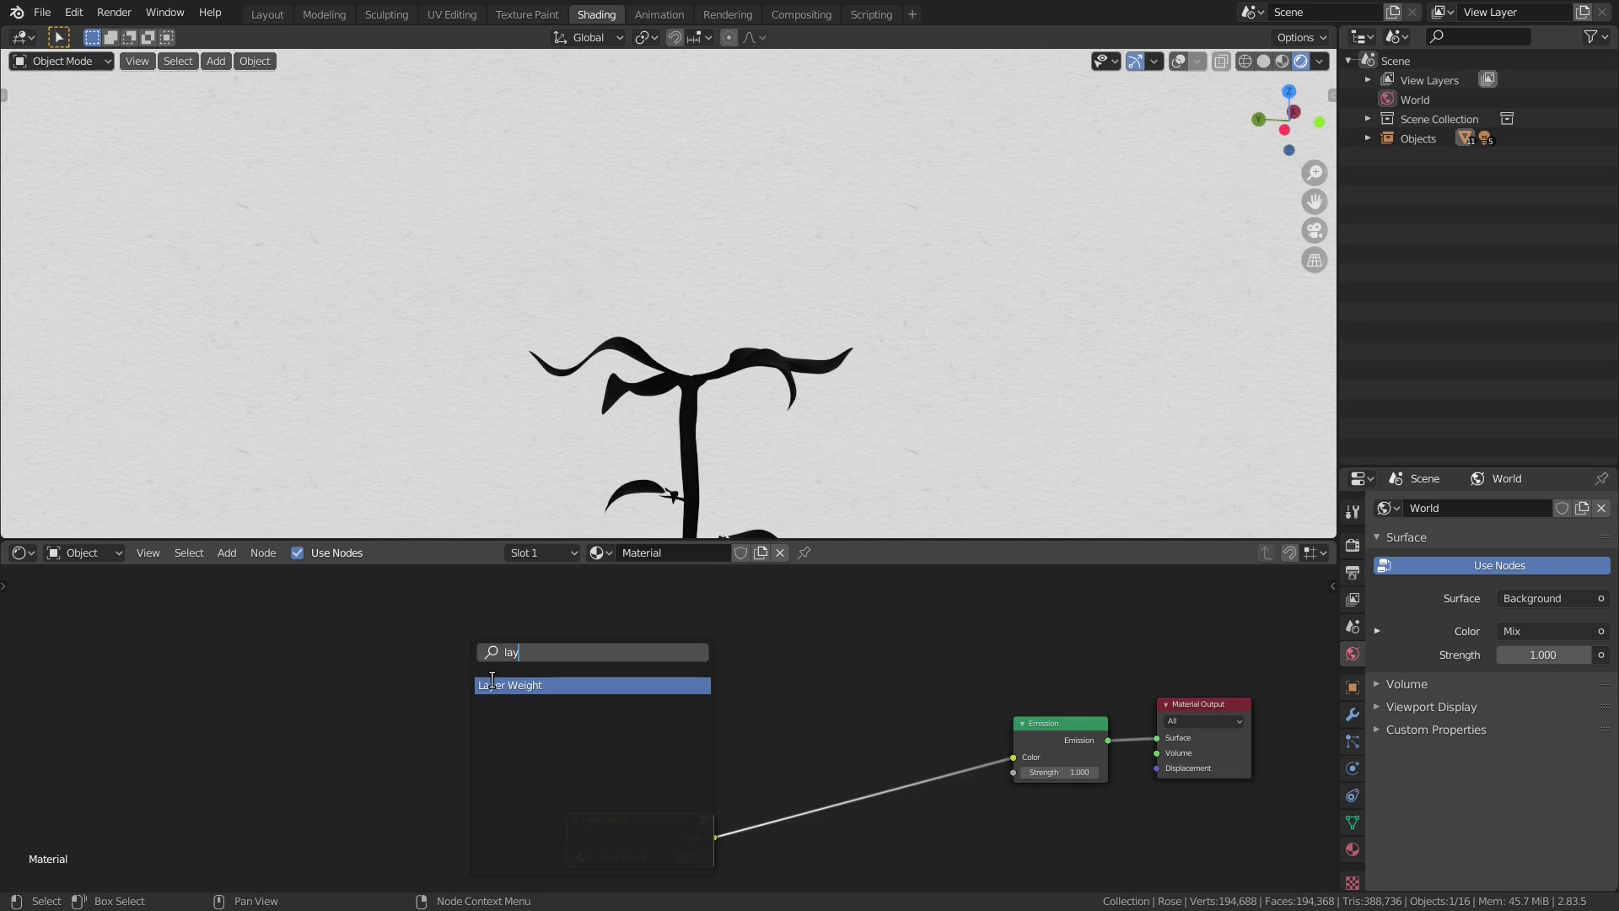
Add a Layer Weight node with Blend 0.2 and connect its Fresnel output to the Emission color.
{"action": "key", "text": "Return"}
{"action": "left_click", "coordinate": [442, 650]}
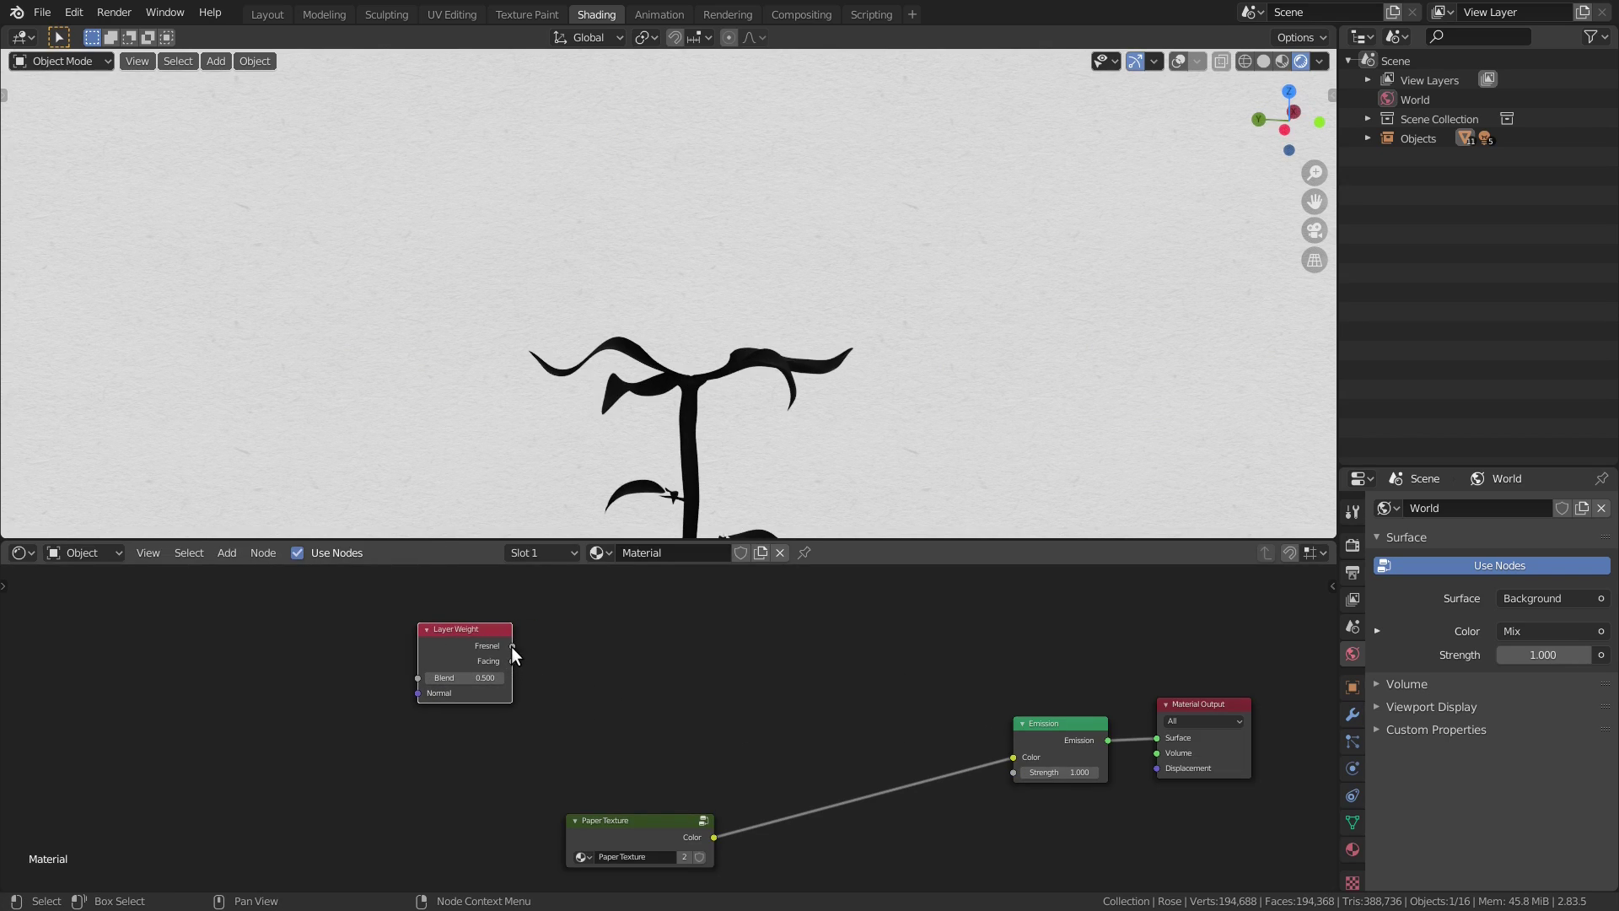
{"action": "left_click_drag", "start_coordinate": [511, 646], "coordinate": [1014, 758]}
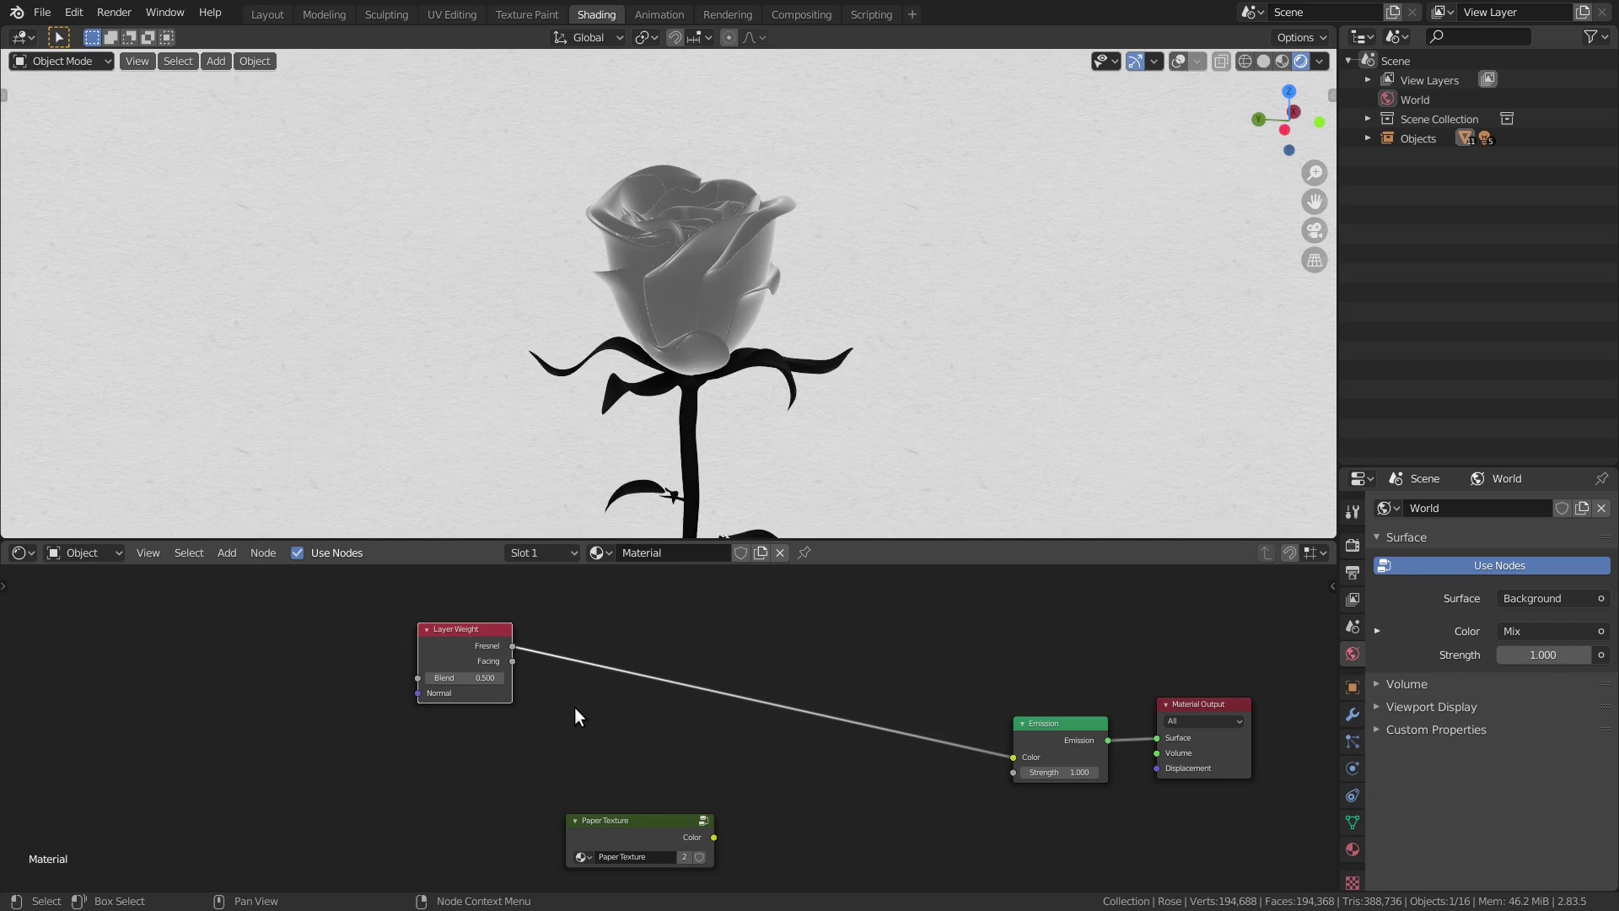
{"action": "left_click", "coordinate": [477, 678]}
{"action": "type", "text": ".2"}
{"action": "key", "text": "Return"}
{"action": "left_click_drag", "start_coordinate": [466, 634], "coordinate": [514, 634]}
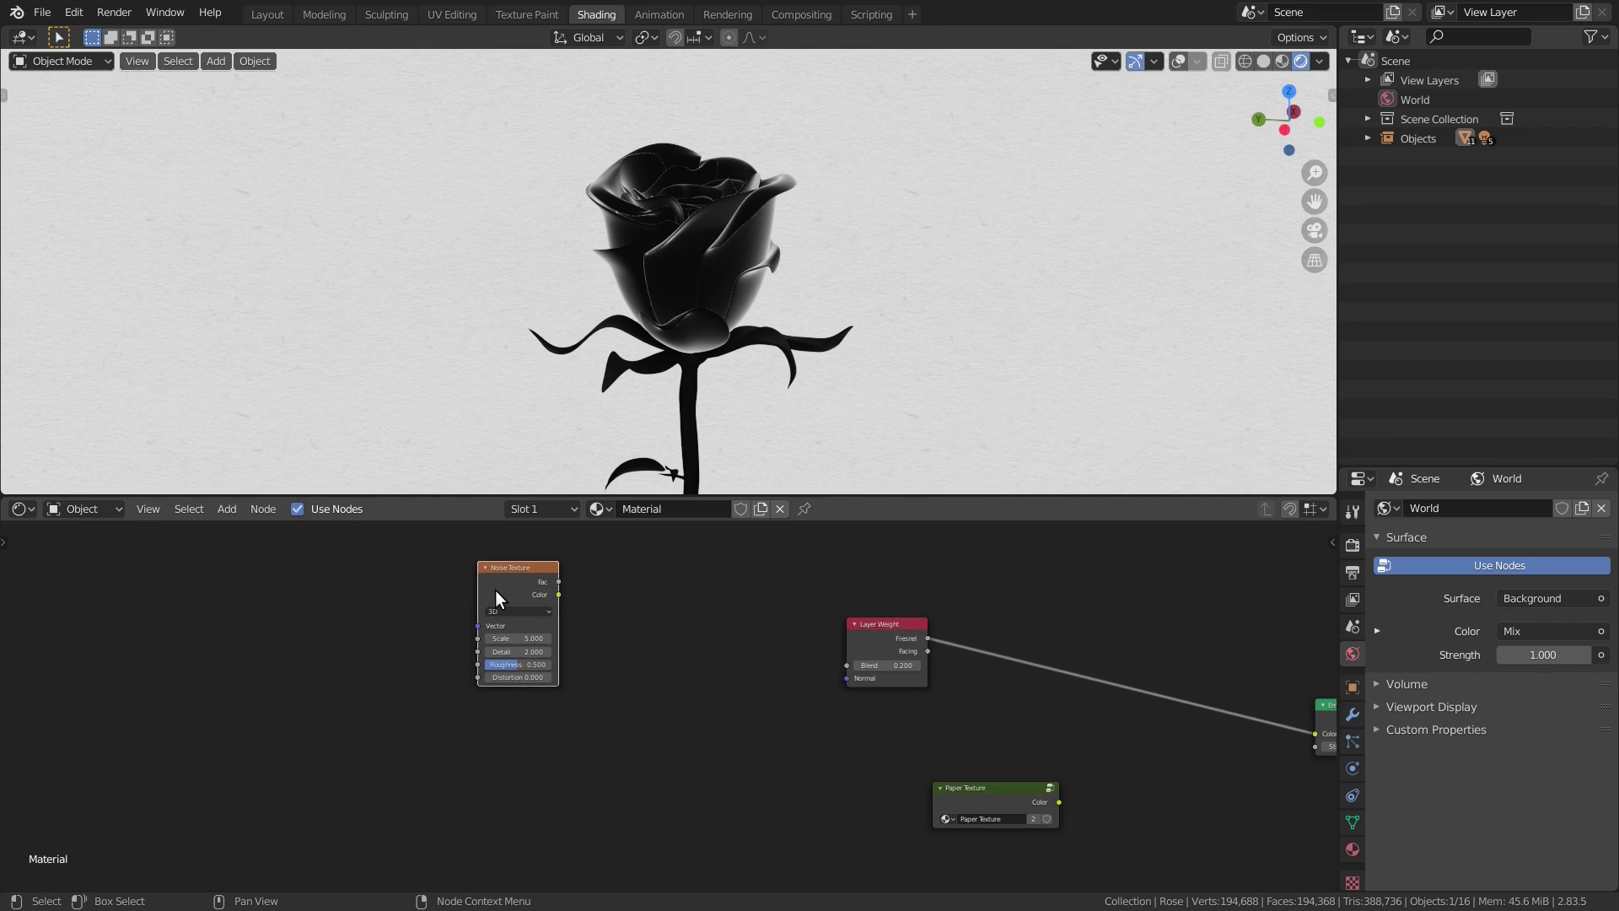
Add a Noise Texture node before Layer Weight and stack two duplicates of it below.
{"action": "key", "text": "y"}
{"action": "left_click", "coordinate": [506, 746]}
{"action": "middle_click_drag", "start_coordinate": [513, 746], "coordinate": [523, 652]}
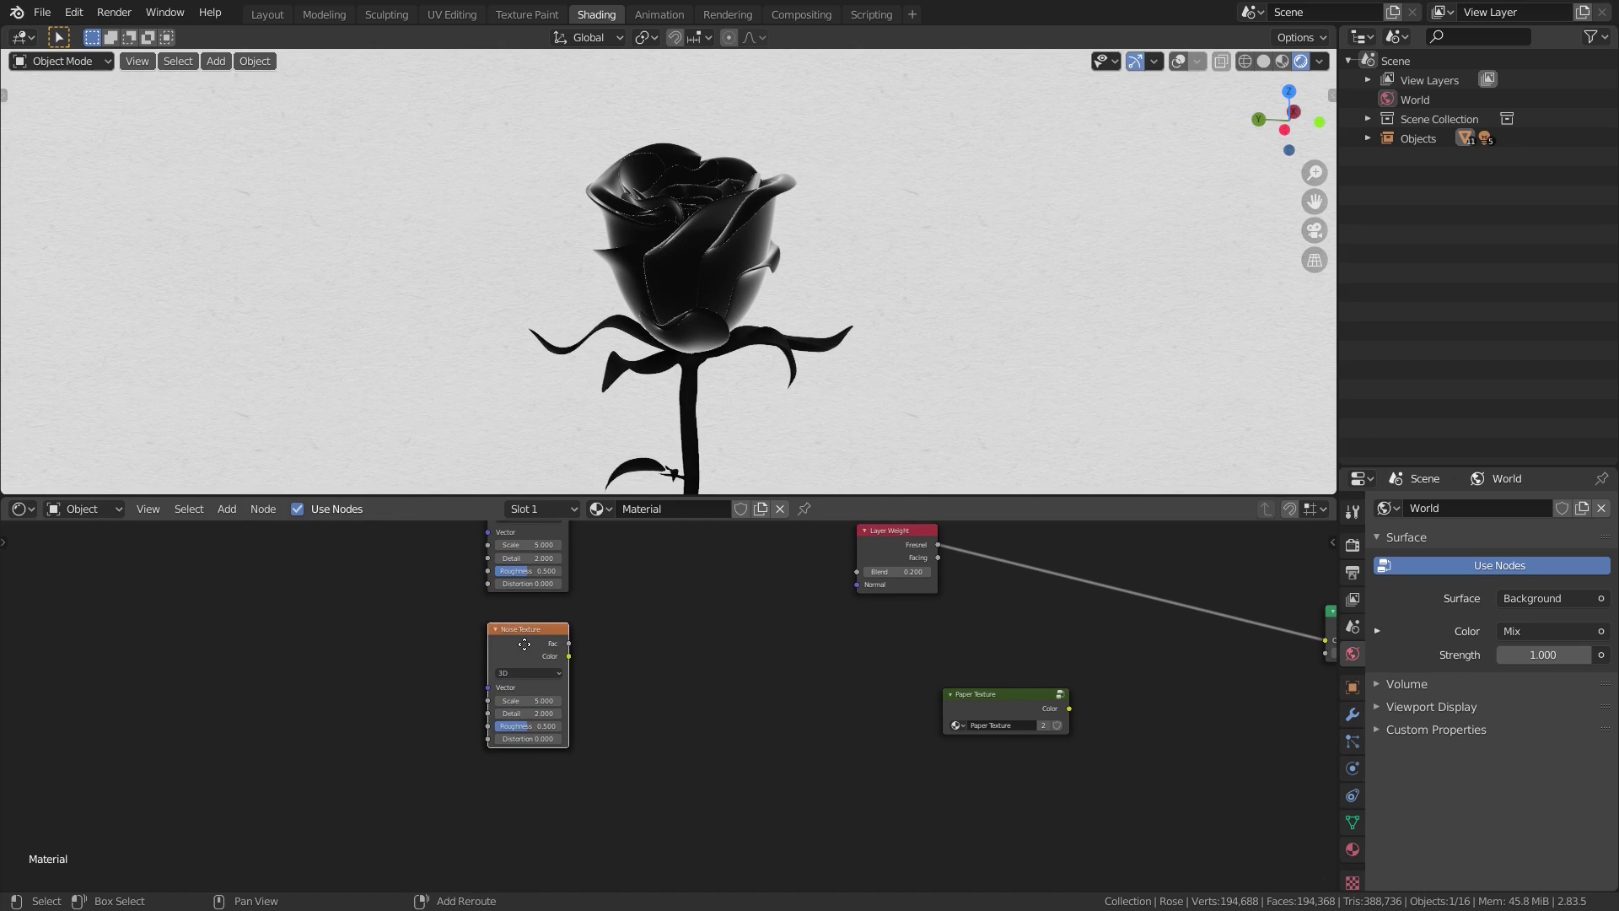
{"action": "key", "text": "shift+d"}
{"action": "key", "text": "y"}
{"action": "left_click", "coordinate": [523, 812]}
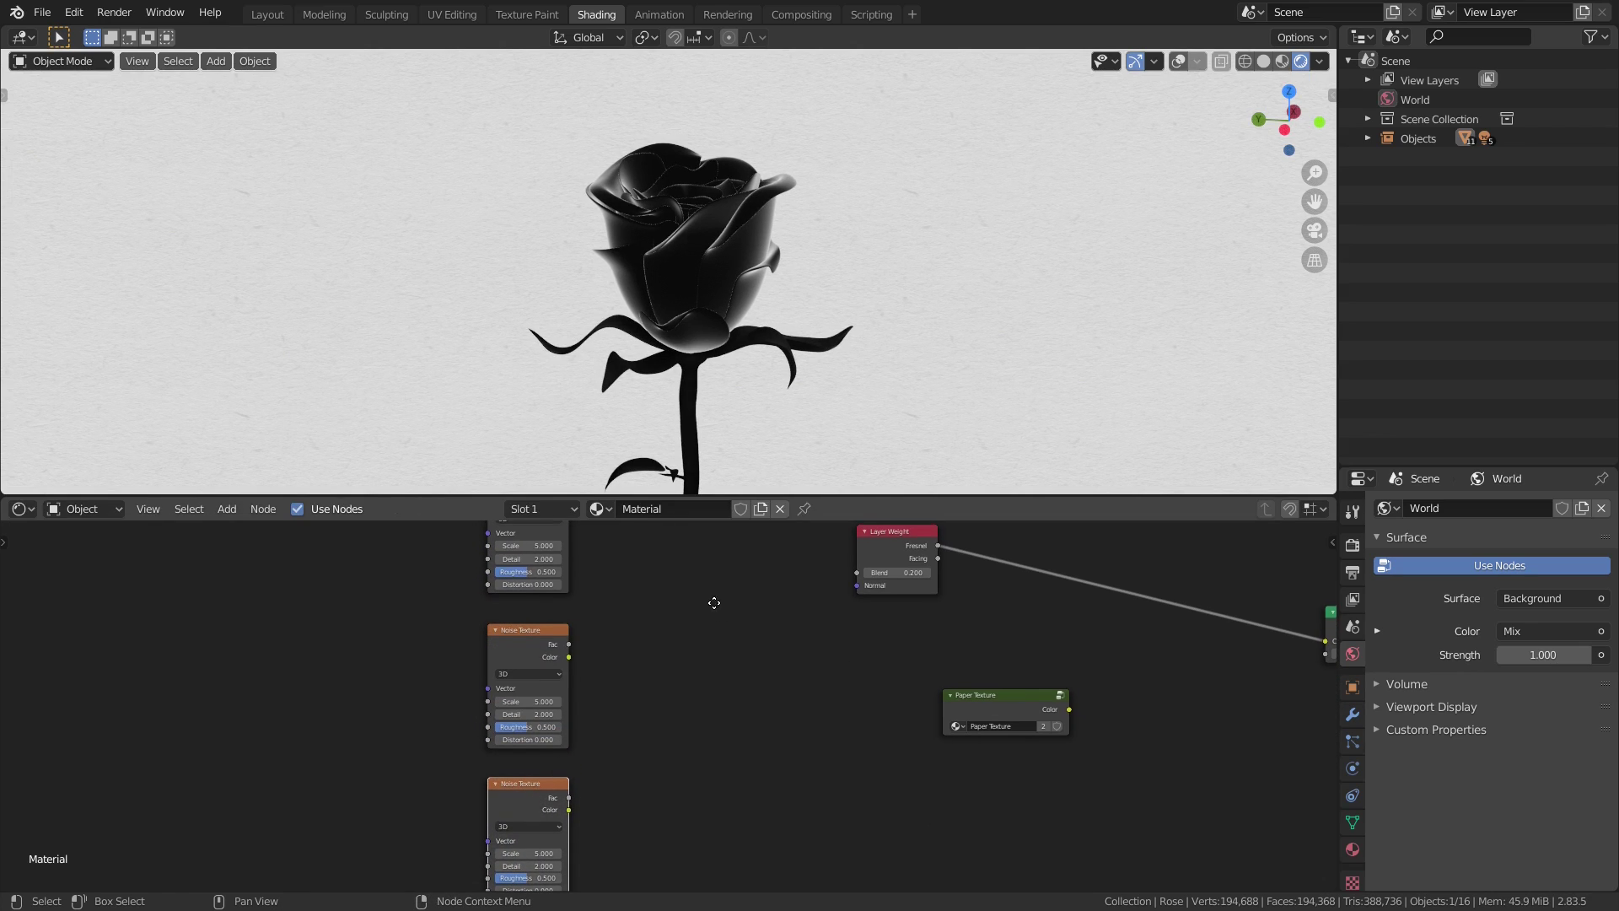
Add a Combine XYZ node, wire the three noise Fac outputs to X, Y and Z, and its Vector to Layer Weight's Normal.
{"action": "middle_click_drag", "start_coordinate": [718, 609], "coordinate": [628, 685]}
{"action": "key", "text": "Return"}
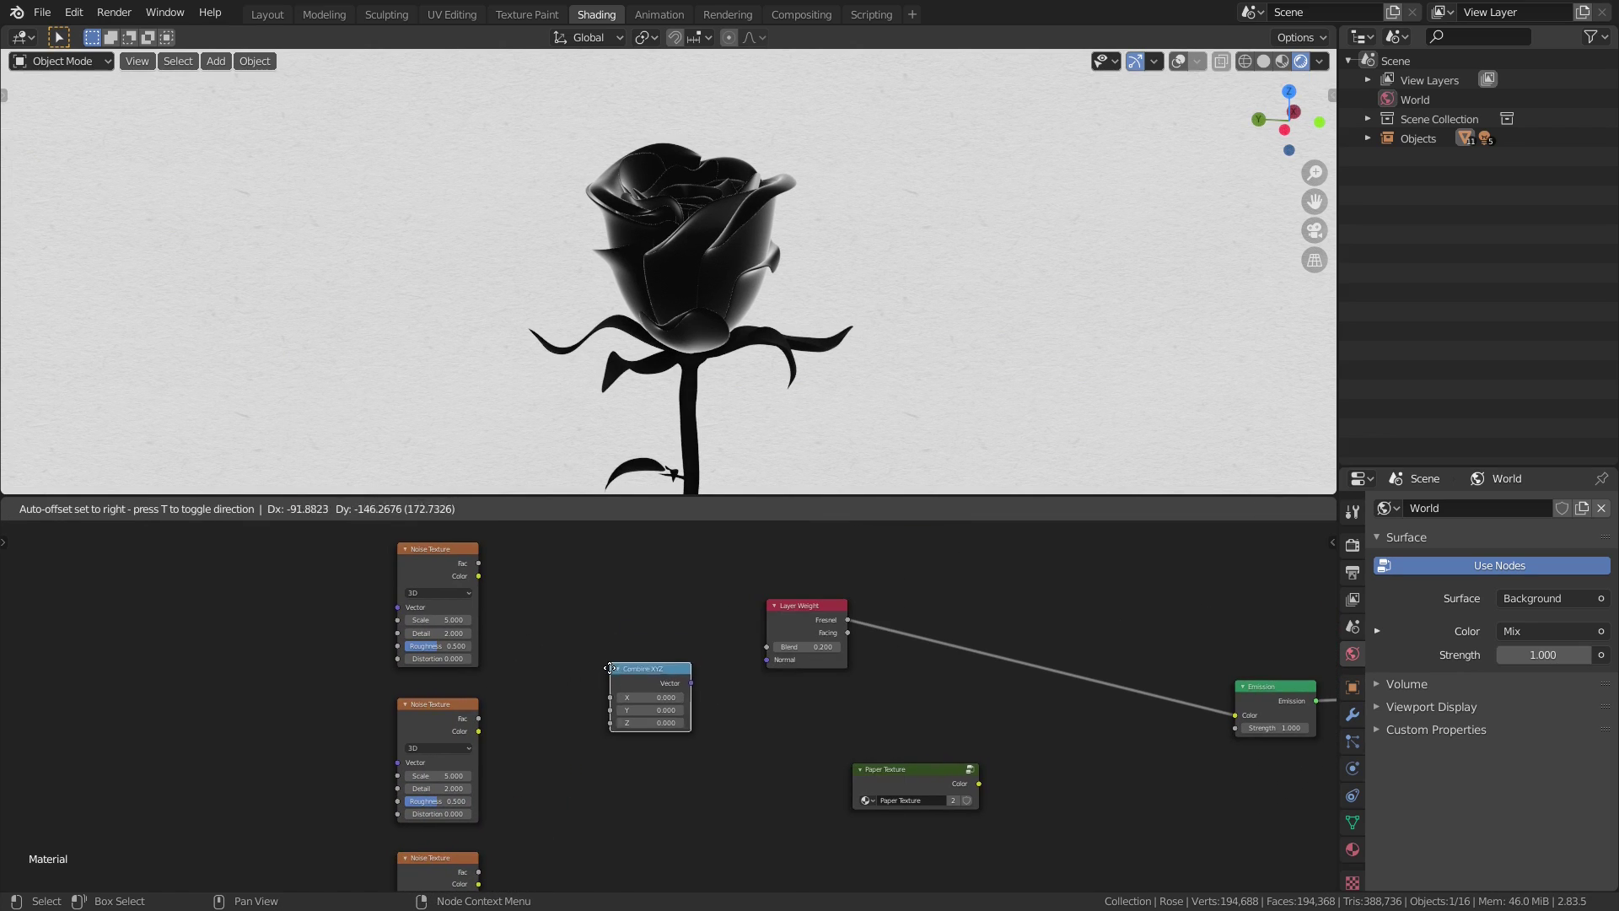
{"action": "left_click", "coordinate": [609, 671]}
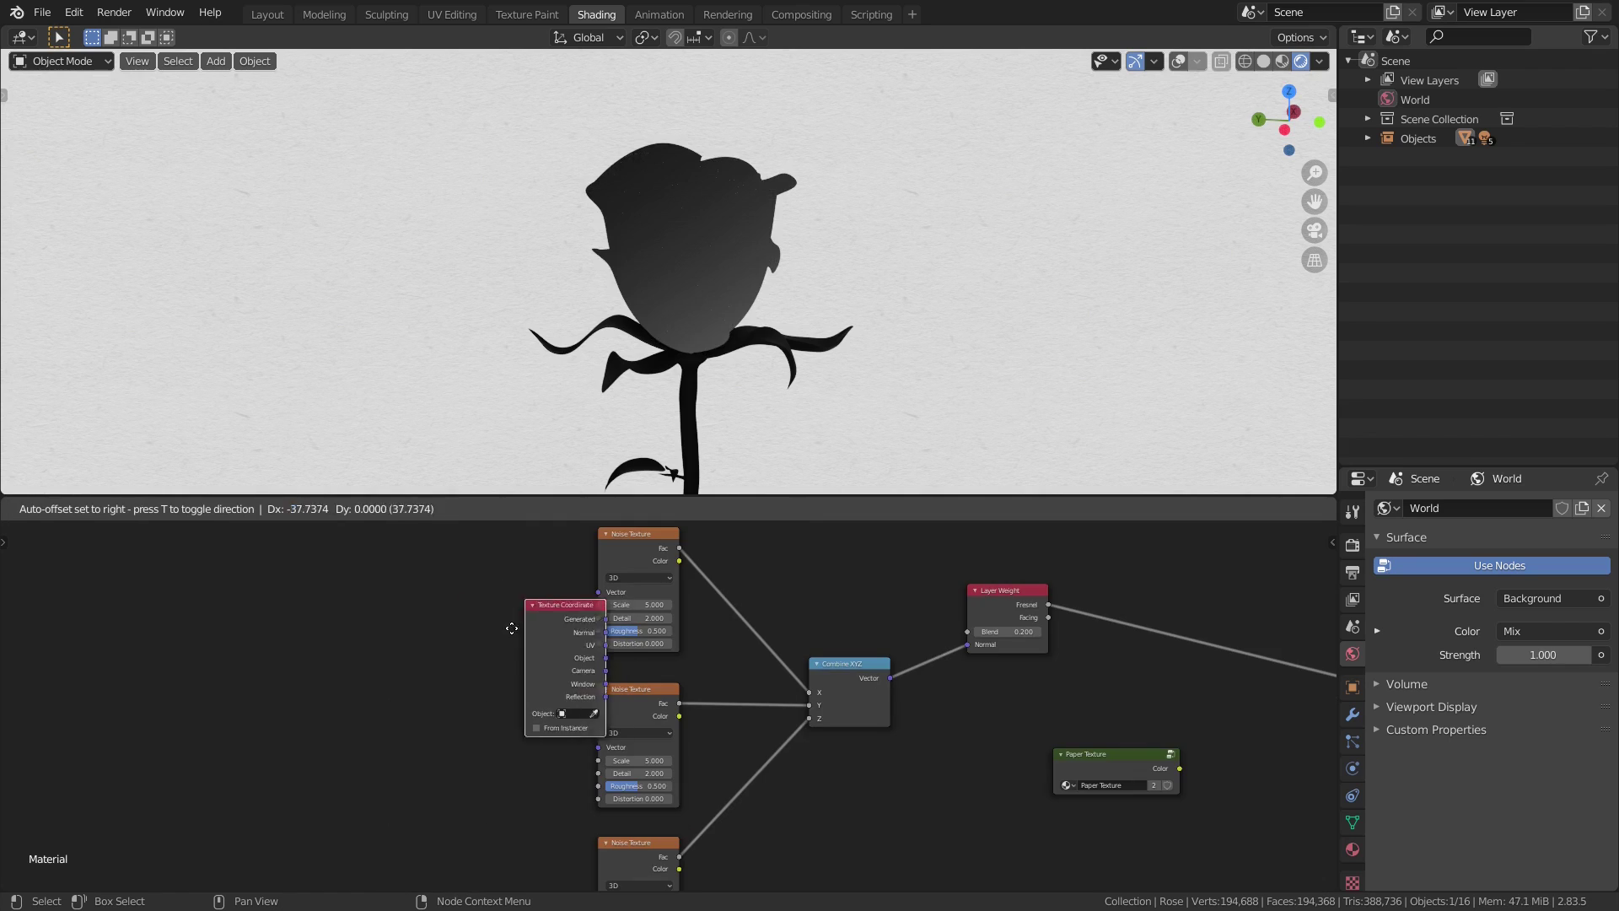
Add a Texture Coordinate node and connect its Generated output to the Vector input of all three Noise Textures.
{"action": "left_click", "coordinate": [202, 604]}
{"action": "mouse_move", "coordinate": [264, 616]}
{"action": "left_mouse_down"}
{"action": "mouse_move", "coordinate": [559, 623]}
{"action": "mouse_move", "coordinate": [265, 616]}
{"action": "mouse_move", "coordinate": [281, 596]}
{"action": "left_mouse_up"}
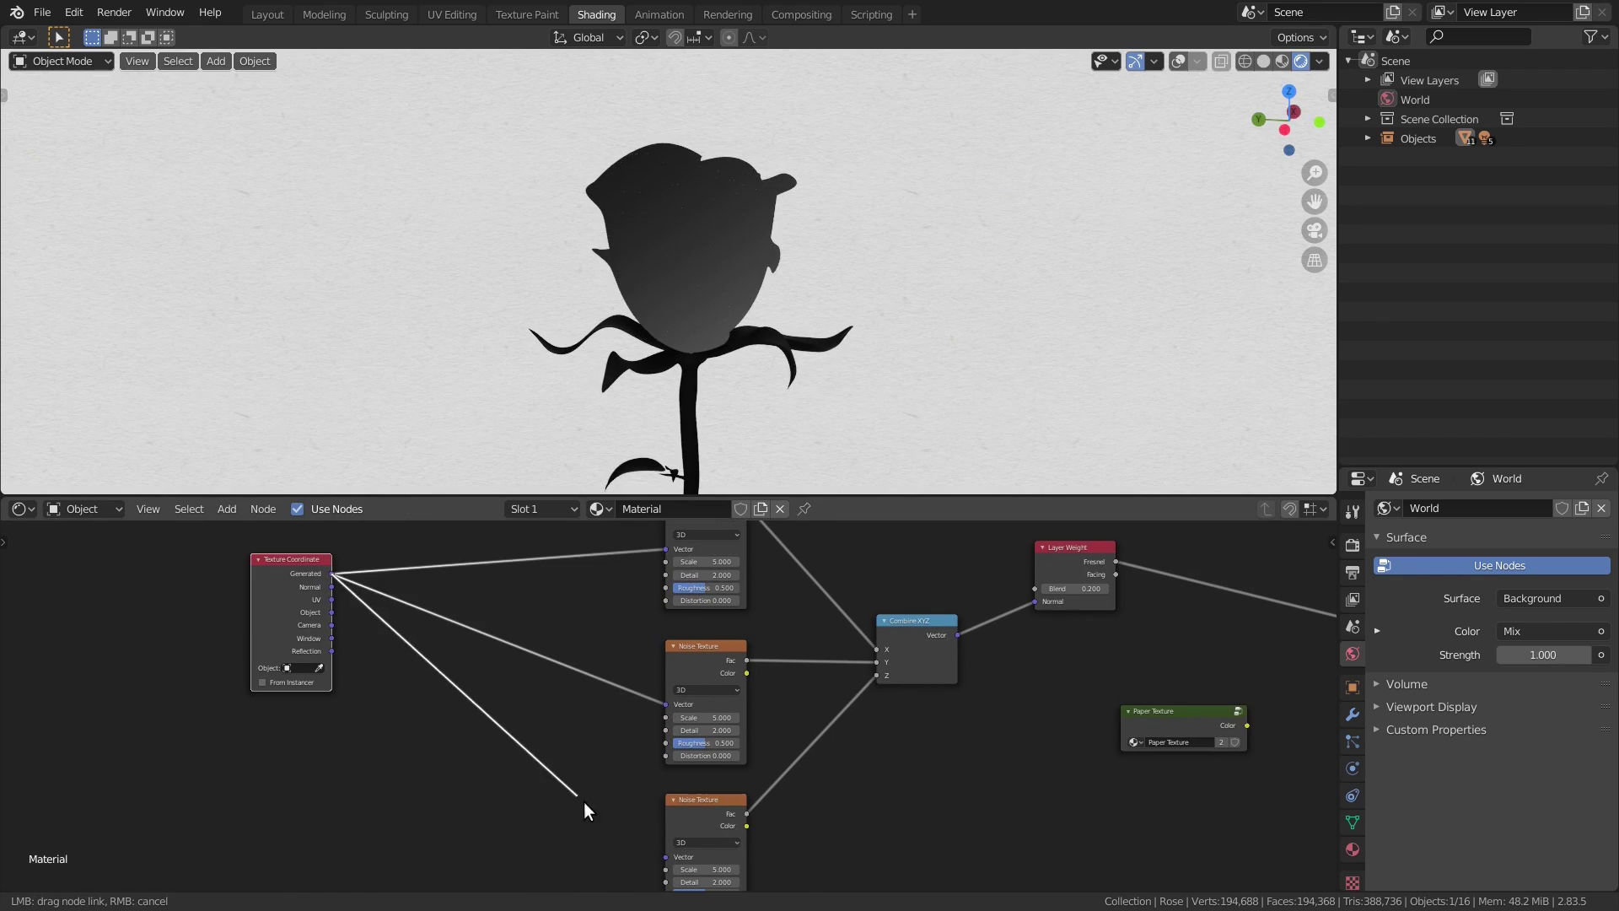
{"action": "left_click_drag", "start_coordinate": [583, 801], "coordinate": [666, 857]}
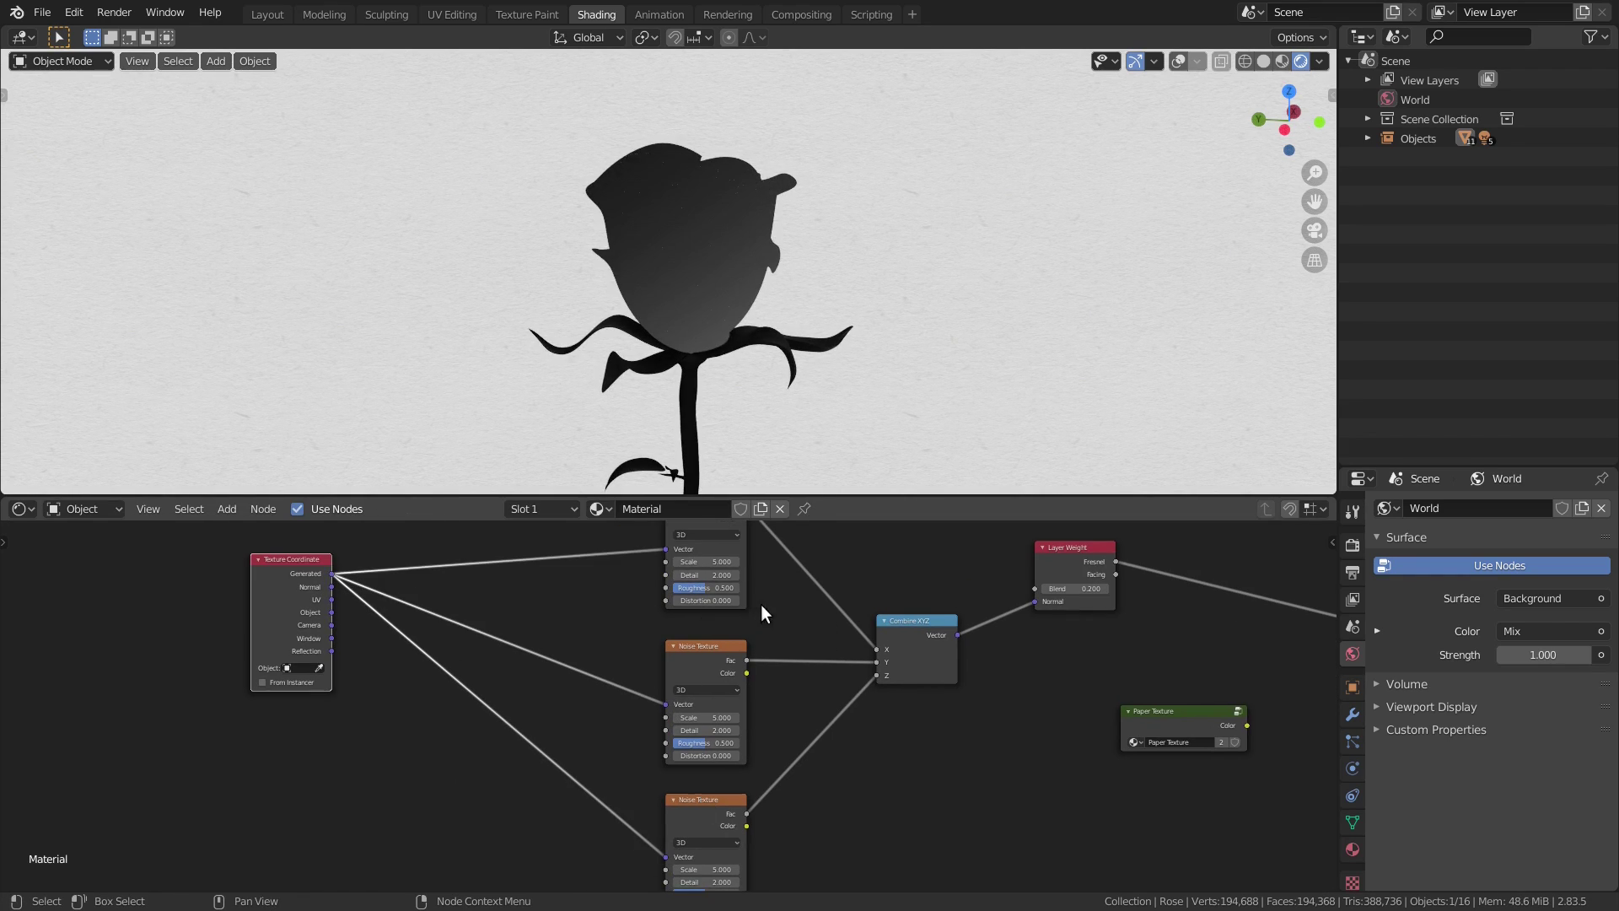
Set the first Noise Texture to Scale 3.66, Detail 16 and Distortion 2.41.
{"action": "scroll", "coordinate": [760, 604], "scroll_direction": "up", "scroll_amount": 3}
{"action": "left_click_drag", "start_coordinate": [706, 562], "coordinate": [691, 561]}
{"action": "left_click_drag", "start_coordinate": [597, 695], "coordinate": [618, 695]}
{"action": "left_click_drag", "start_coordinate": [597, 719], "coordinate": [656, 719]}
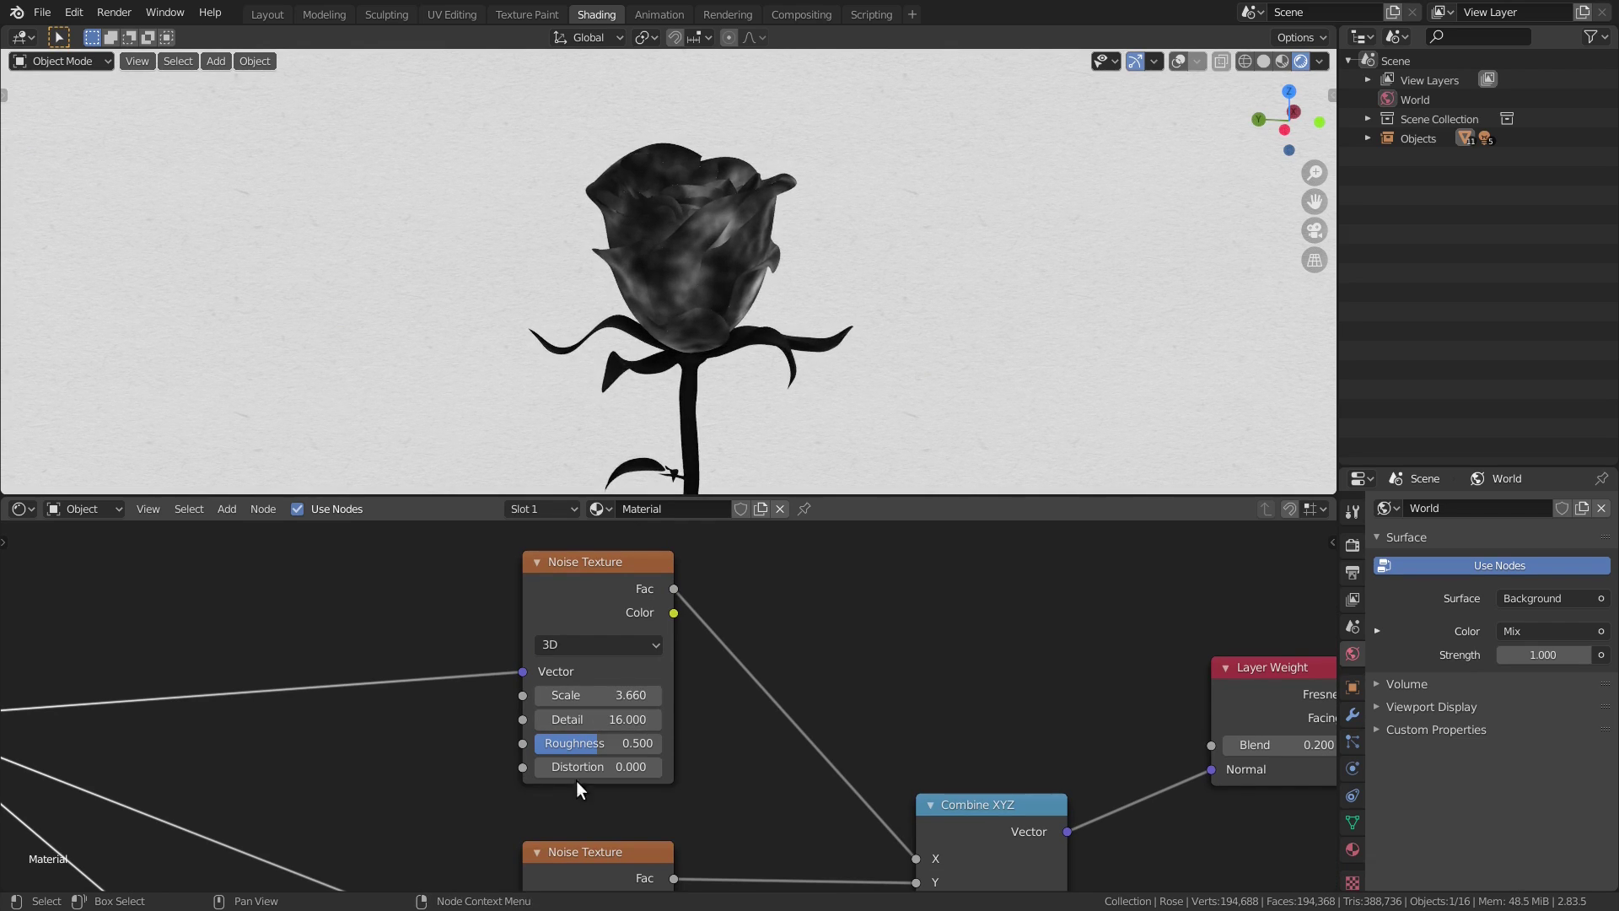
{"action": "left_click_drag", "start_coordinate": [590, 767], "coordinate": [641, 766]}
{"action": "middle_click_drag", "start_coordinate": [555, 804], "coordinate": [510, 571]}
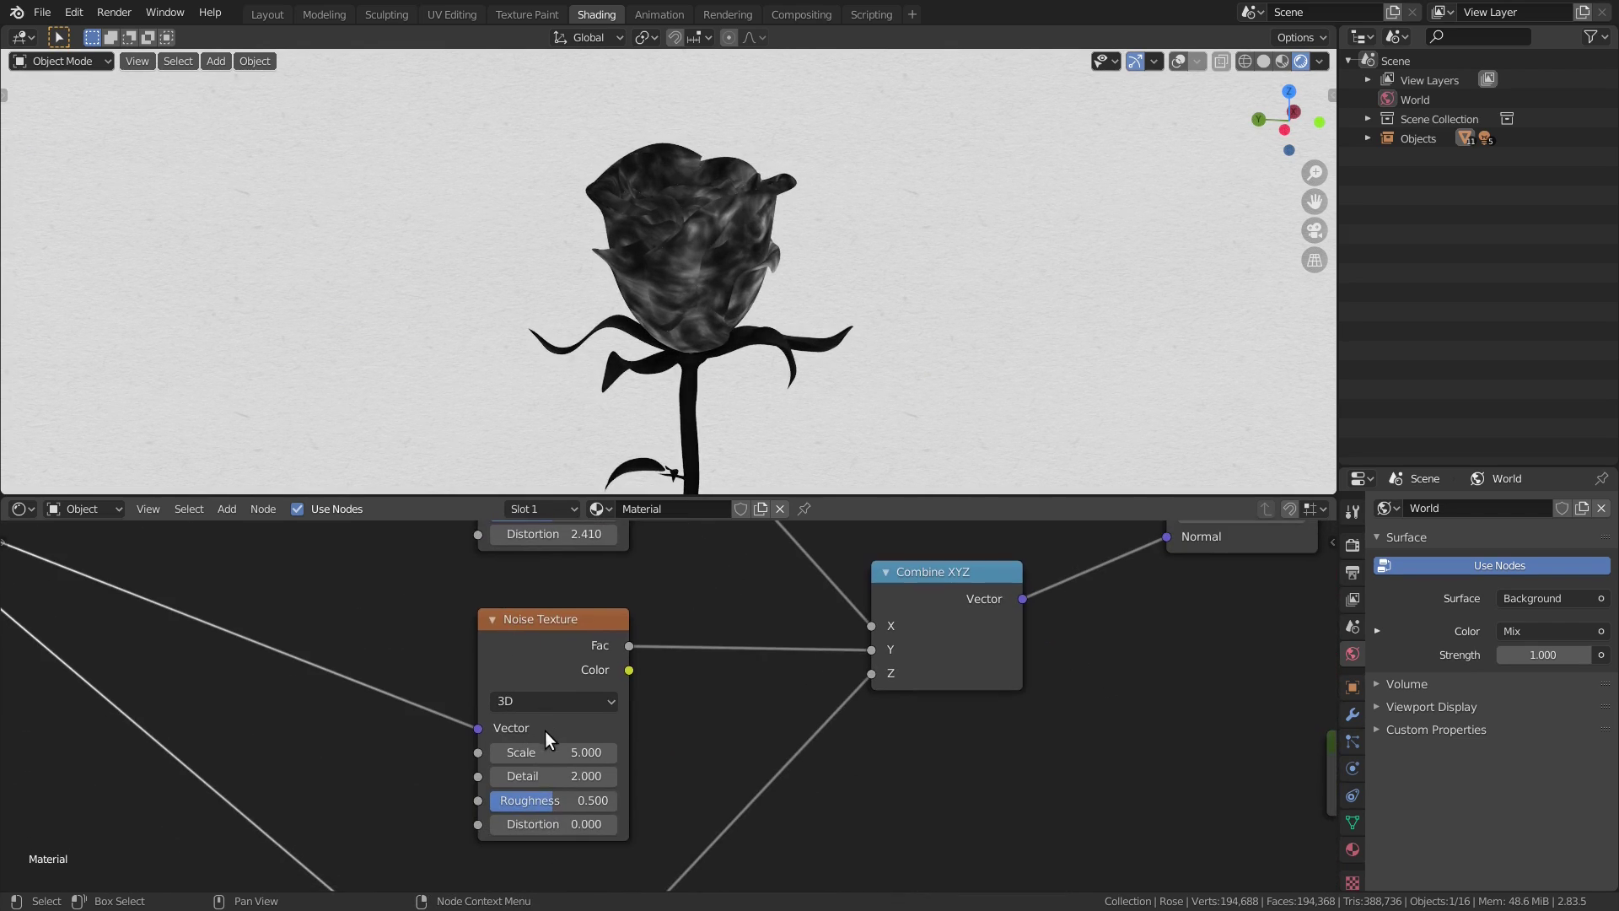
Set the second Noise Texture to Scale 5.9 and Distortion 2.5, and the third to Scale 8.5 and Distortion 2.14.
{"action": "left_click_drag", "start_coordinate": [548, 752], "coordinate": [582, 752]}
{"action": "mouse_move", "coordinate": [548, 823]}
{"action": "left_mouse_down"}
{"action": "mouse_move", "coordinate": [632, 824]}
{"action": "mouse_move", "coordinate": [558, 824]}
{"action": "left_mouse_up"}
{"action": "middle_click_drag", "start_coordinate": [544, 799], "coordinate": [524, 656]}
{"action": "left_click_drag", "start_coordinate": [541, 767], "coordinate": [599, 764]}
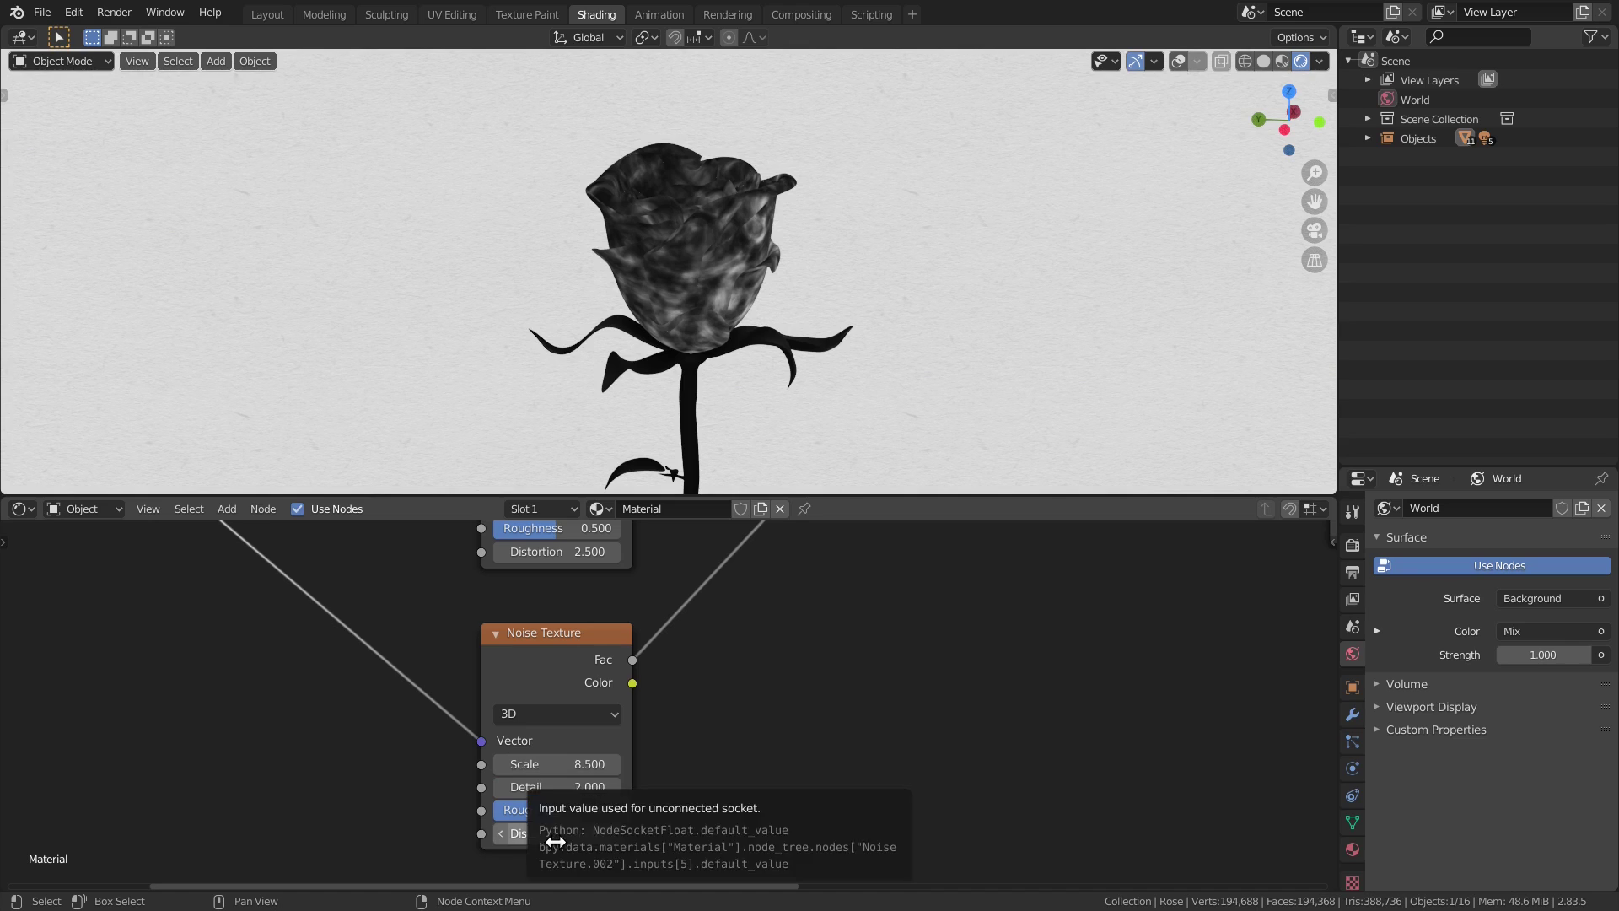
{"action": "left_click_drag", "start_coordinate": [555, 842], "coordinate": [569, 842]}
Move Layer Weight closer to the Emission node and insert a Vector Math Add node between Combine XYZ and Layer Weight.
{"action": "key", "text": "g"}
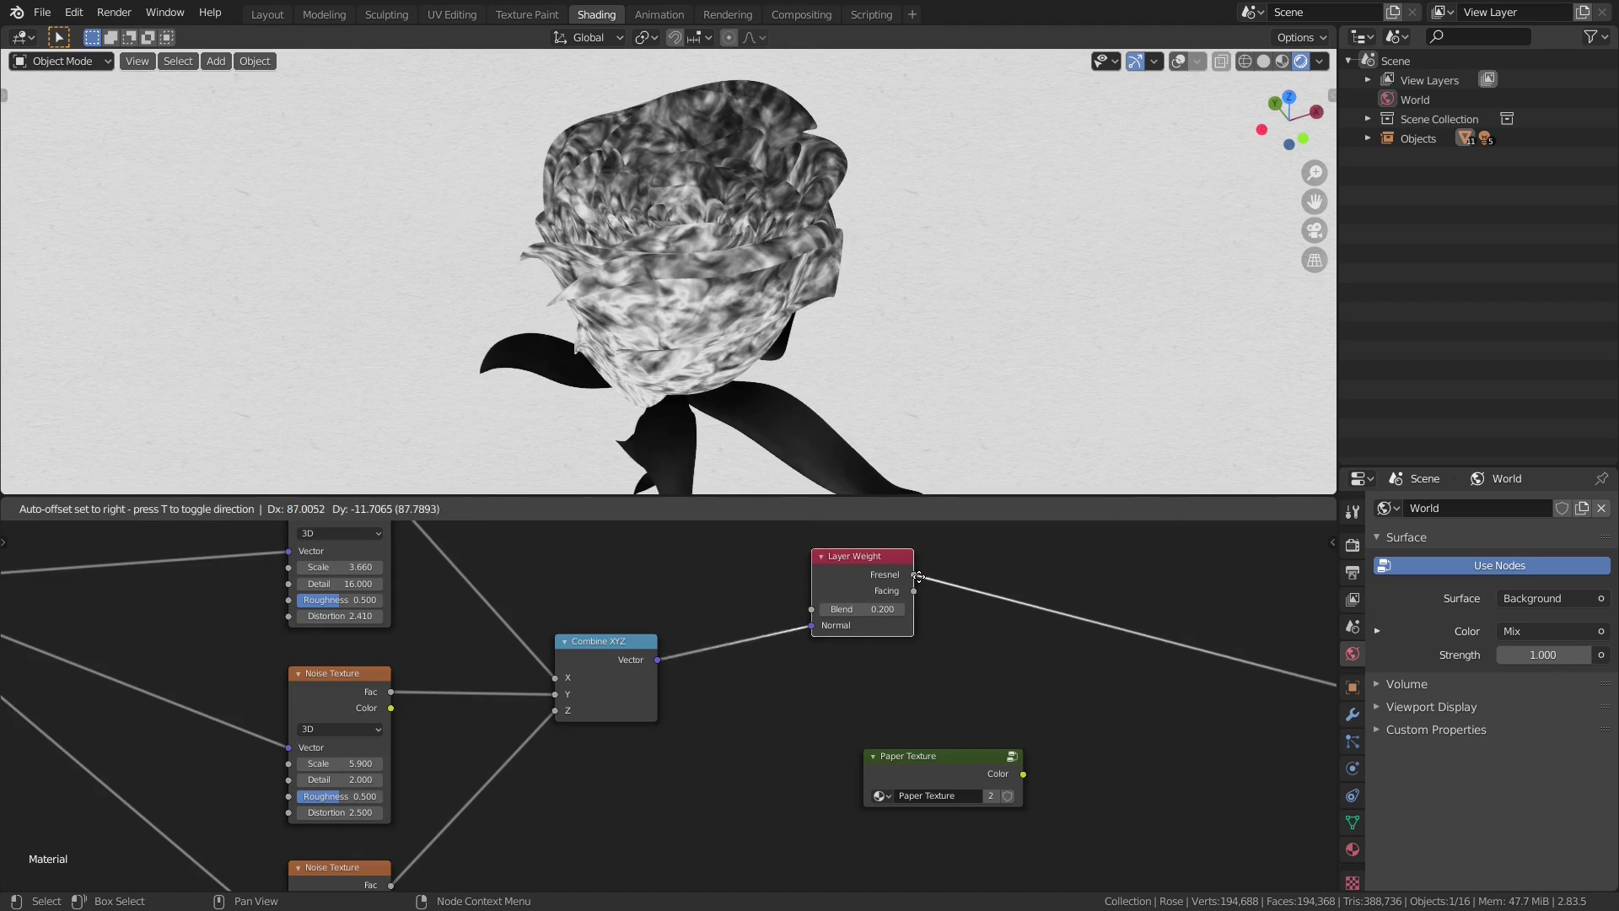
{"action": "left_click", "coordinate": [1034, 584]}
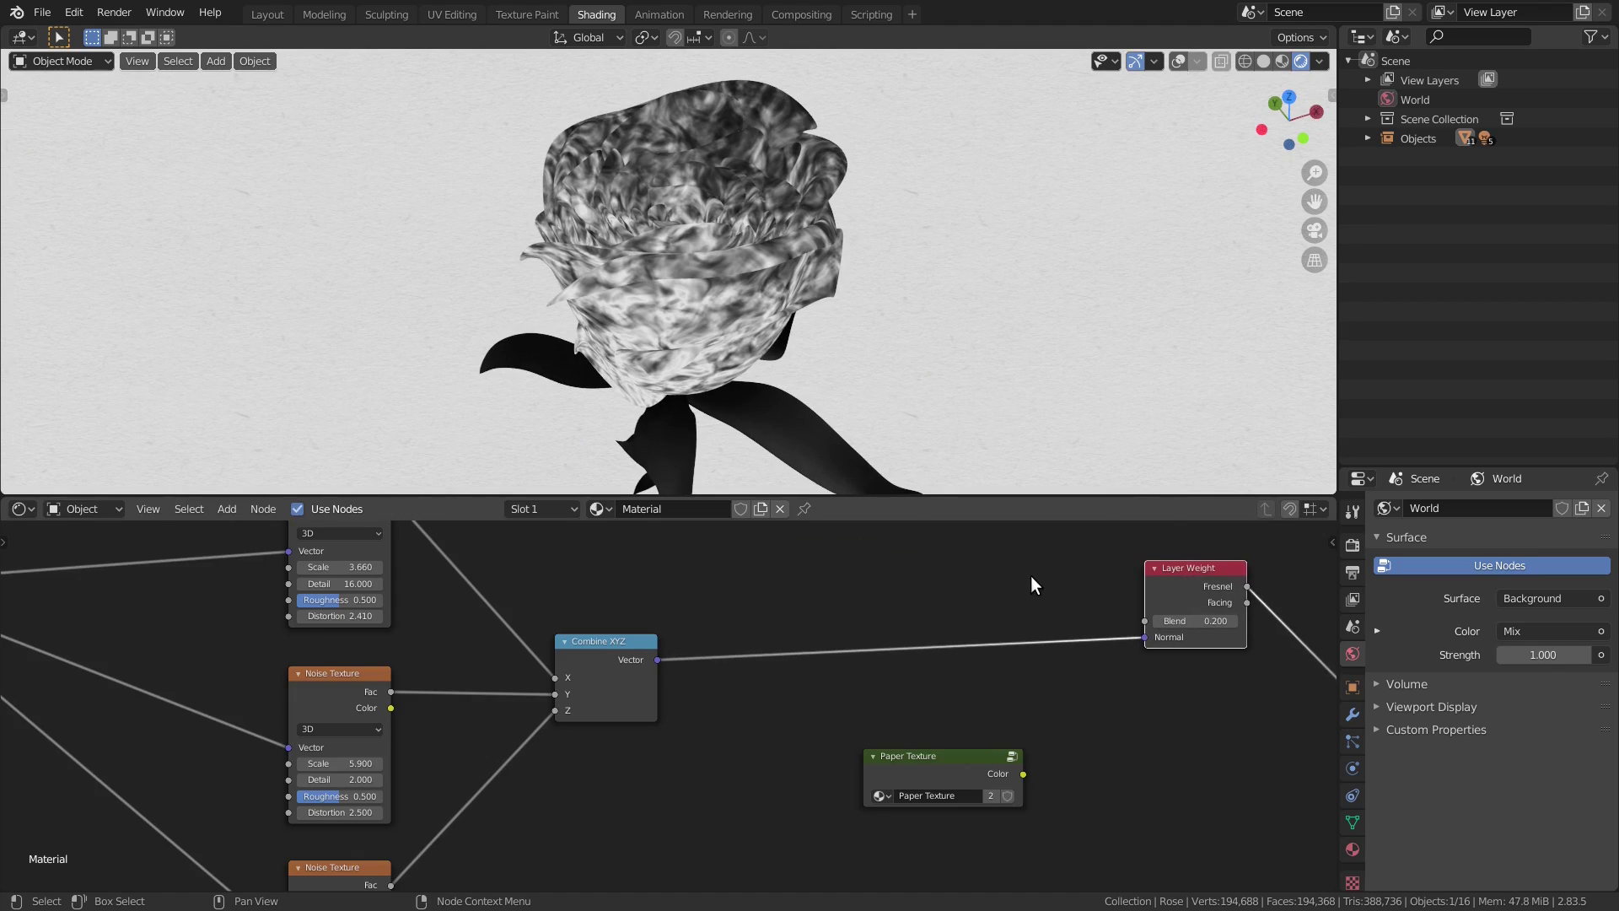
{"action": "middle_click_drag", "start_coordinate": [1030, 575], "coordinate": [841, 631]}
{"action": "key", "text": "shift+a"}
{"action": "left_click", "coordinate": [793, 590]}
{"action": "type", "text": "vec"}
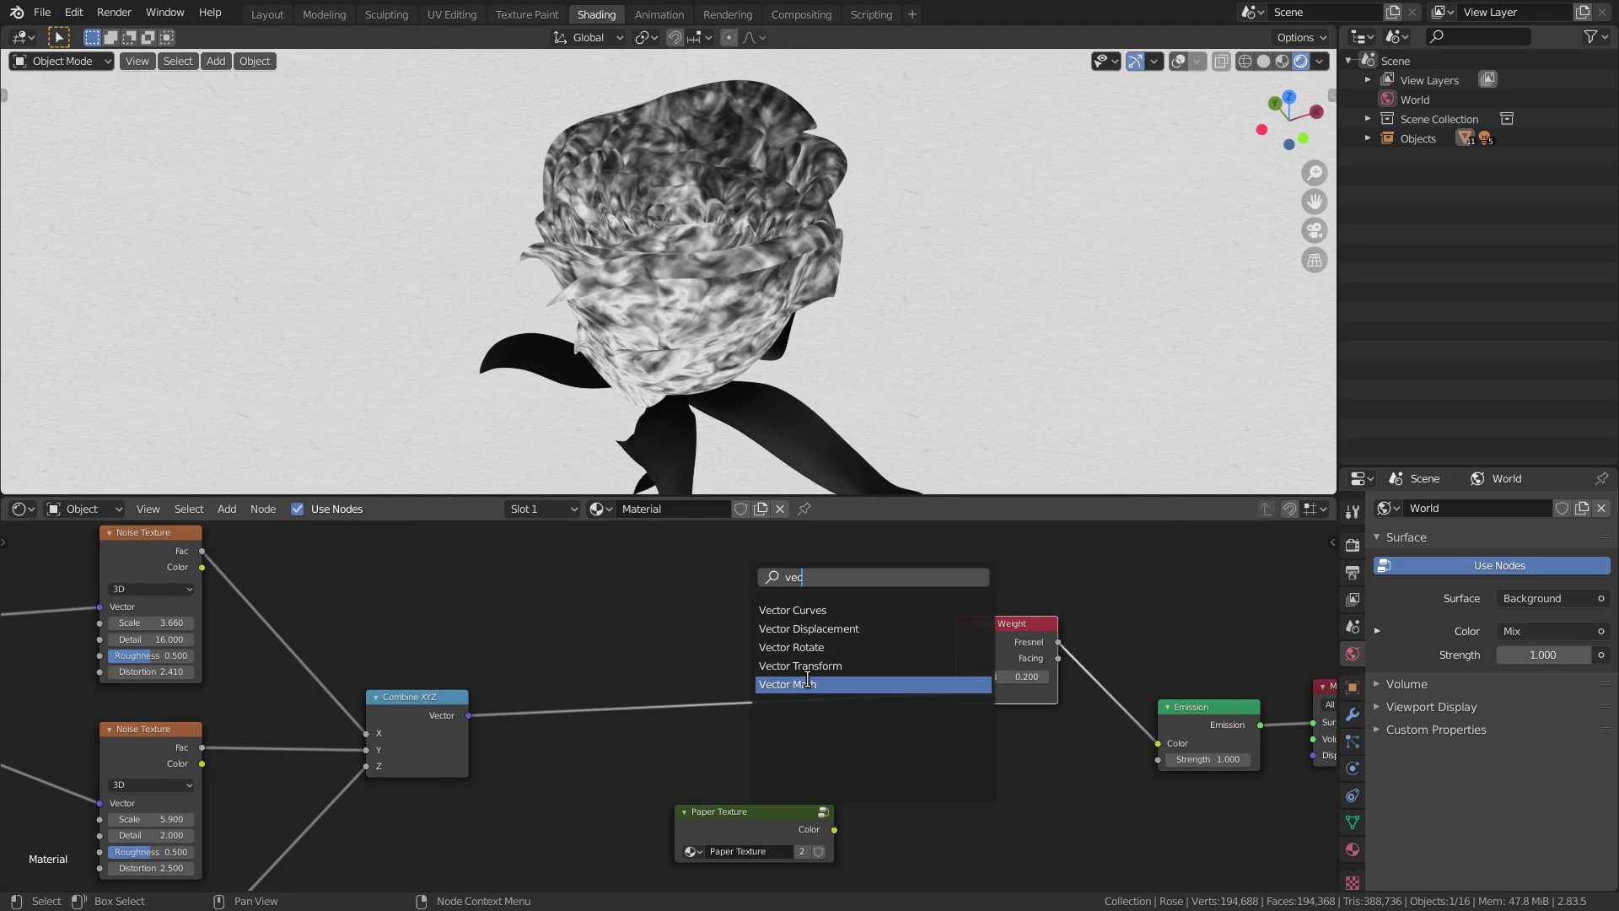
{"action": "left_click", "coordinate": [813, 681]}
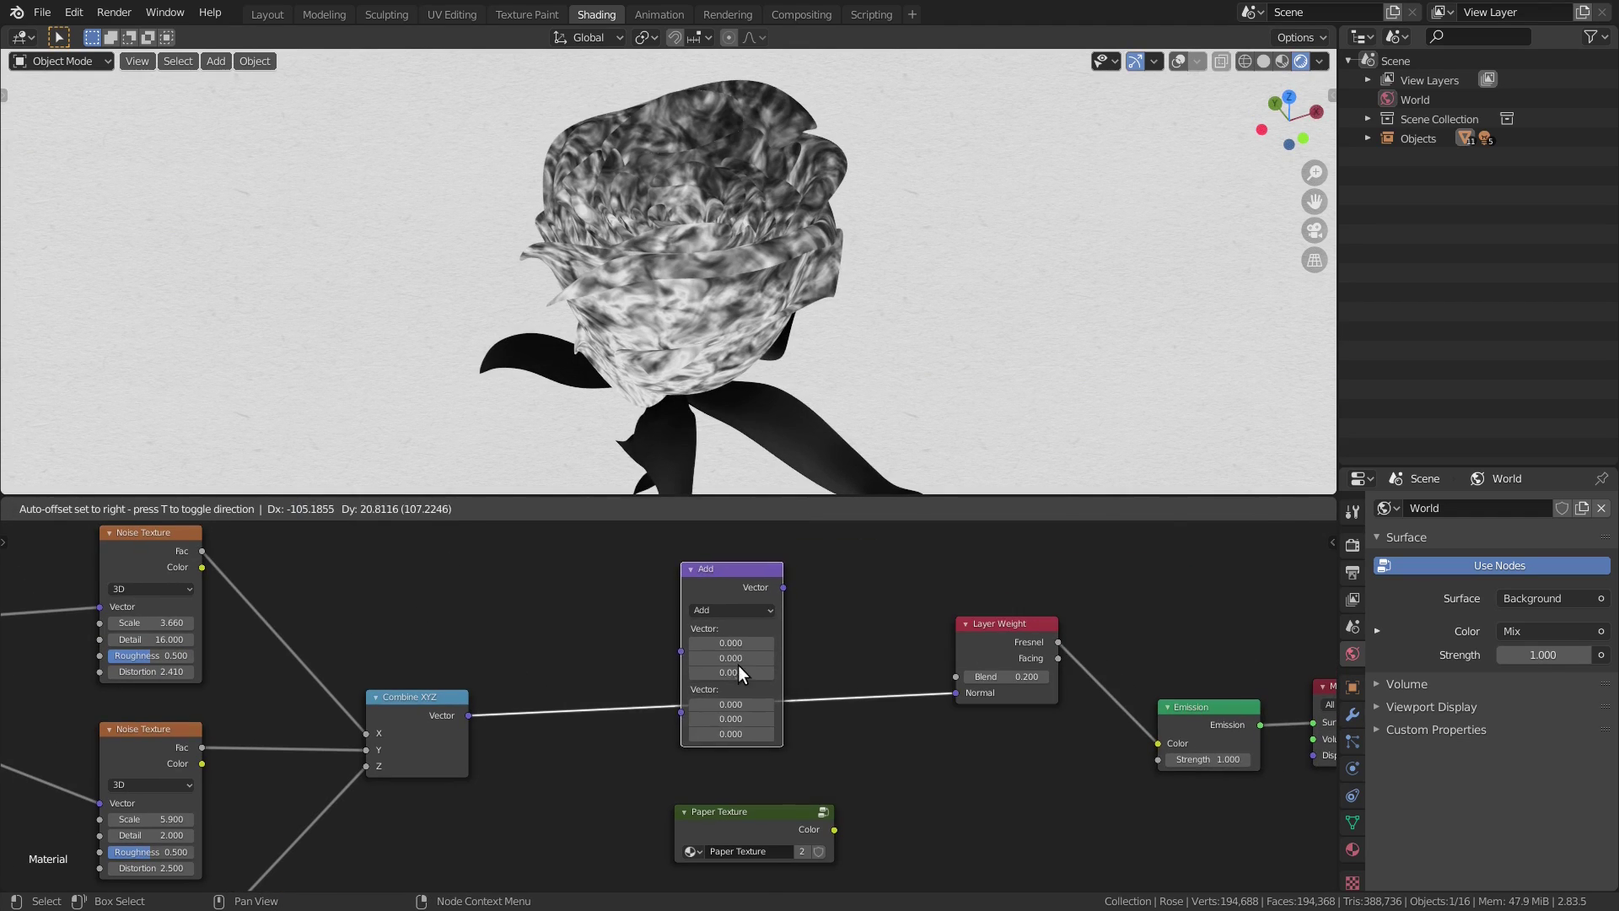
{"action": "left_click", "coordinate": [736, 664]}
Add a Geometry node below Combine XYZ and connect its Normal output to the Add node's second Vector input.
{"action": "key", "text": "shift+a"}
{"action": "left_click", "coordinate": [600, 590]}
{"action": "type", "text": "geo"}
{"action": "left_click", "coordinate": [633, 630]}
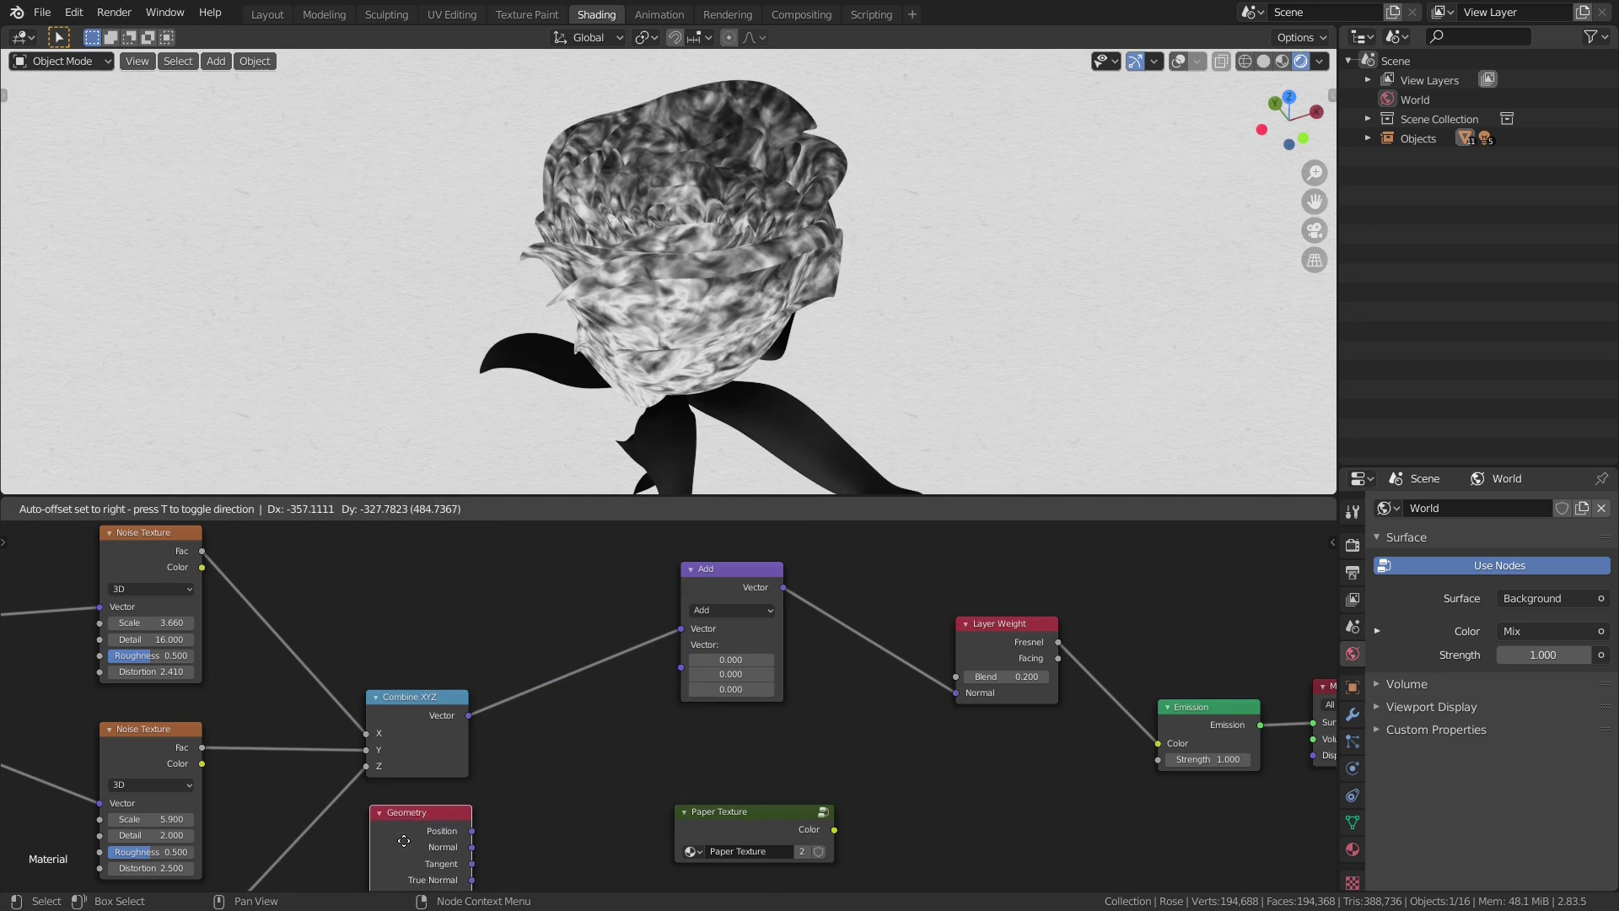
{"action": "left_click", "coordinate": [412, 838]}
{"action": "left_click_drag", "start_coordinate": [479, 845], "coordinate": [681, 668]}
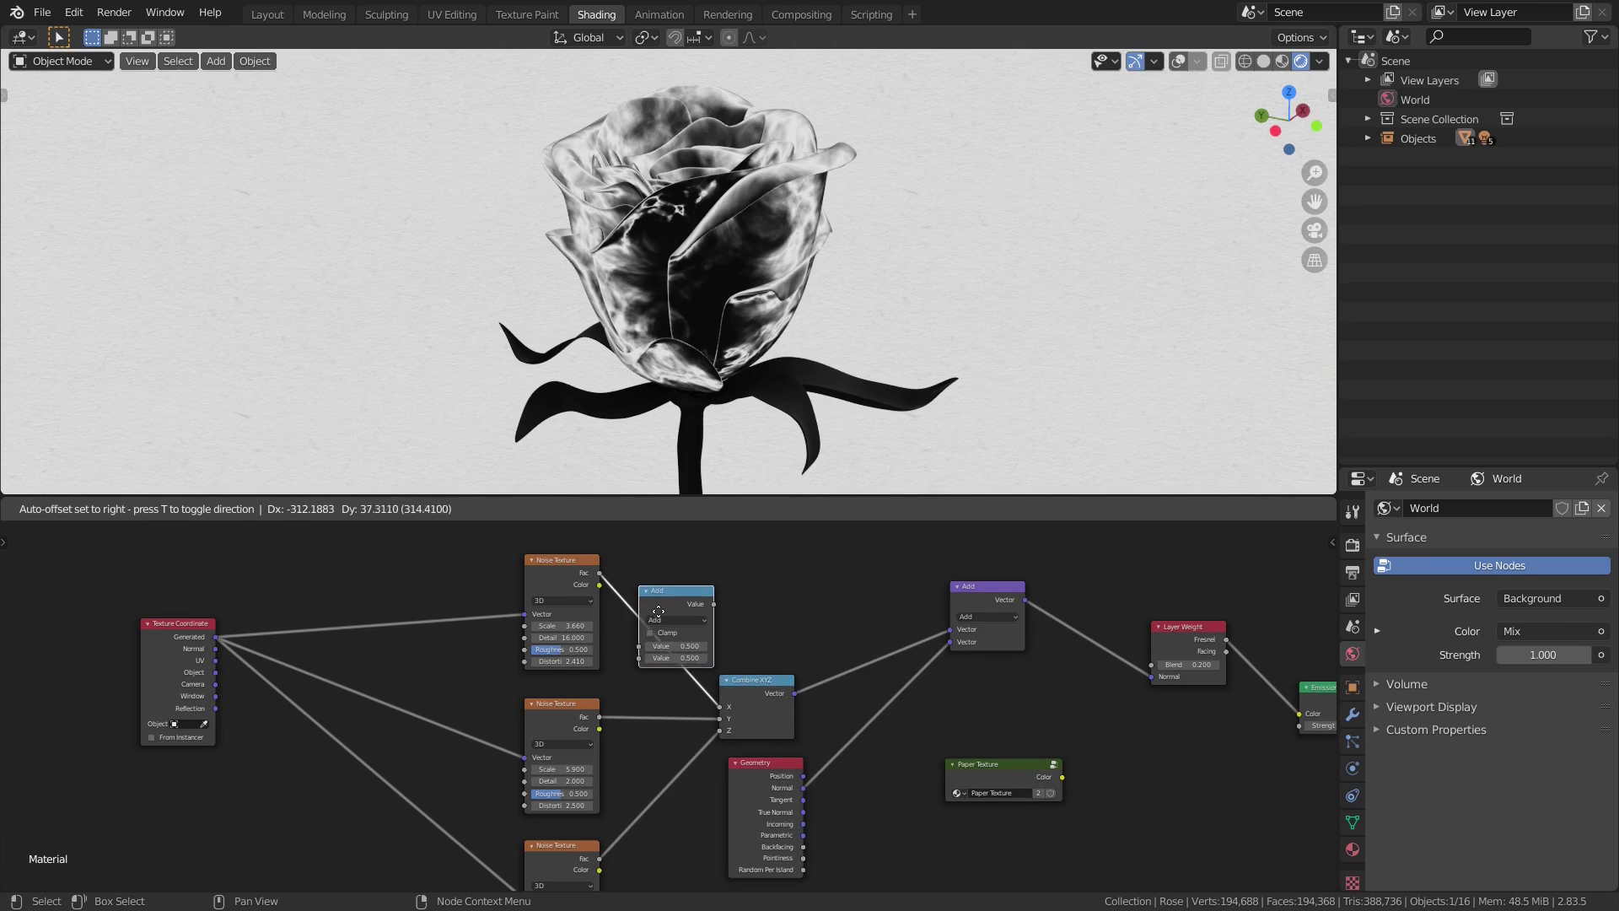
Insert a Math node set to Multiply between the first noise and Combine XYZ, and duplicate it onto the other two noise links.
{"action": "left_click", "coordinate": [668, 595]}
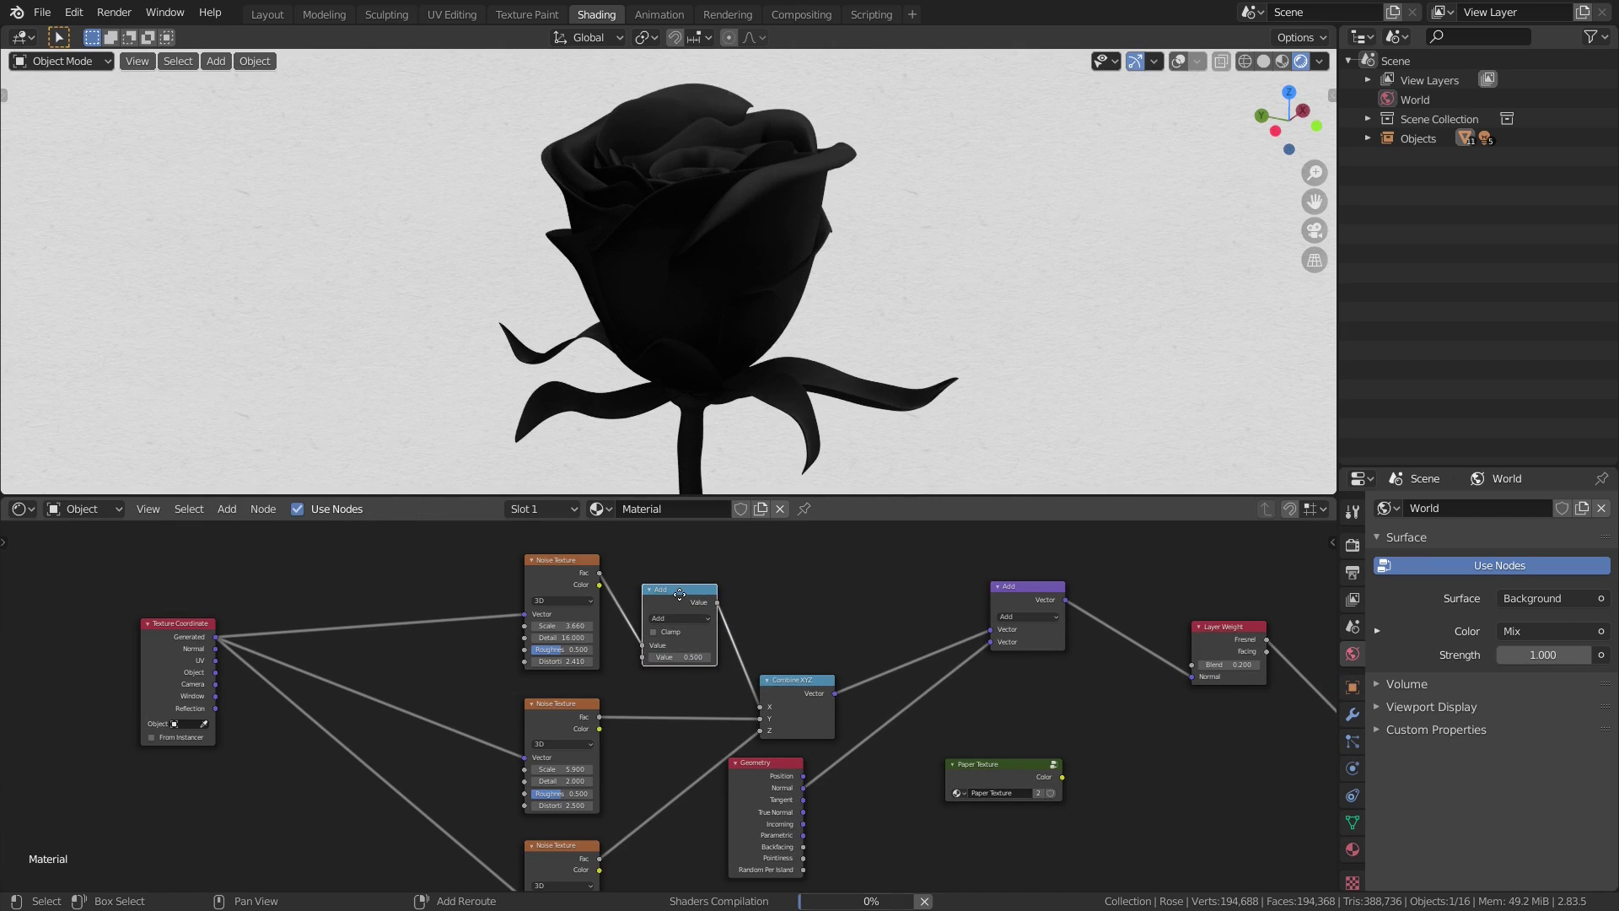
{"action": "left_click", "coordinate": [684, 618]}
{"action": "left_click", "coordinate": [685, 682]}
{"action": "key", "text": "shift+d"}
{"action": "left_click", "coordinate": [678, 679]}
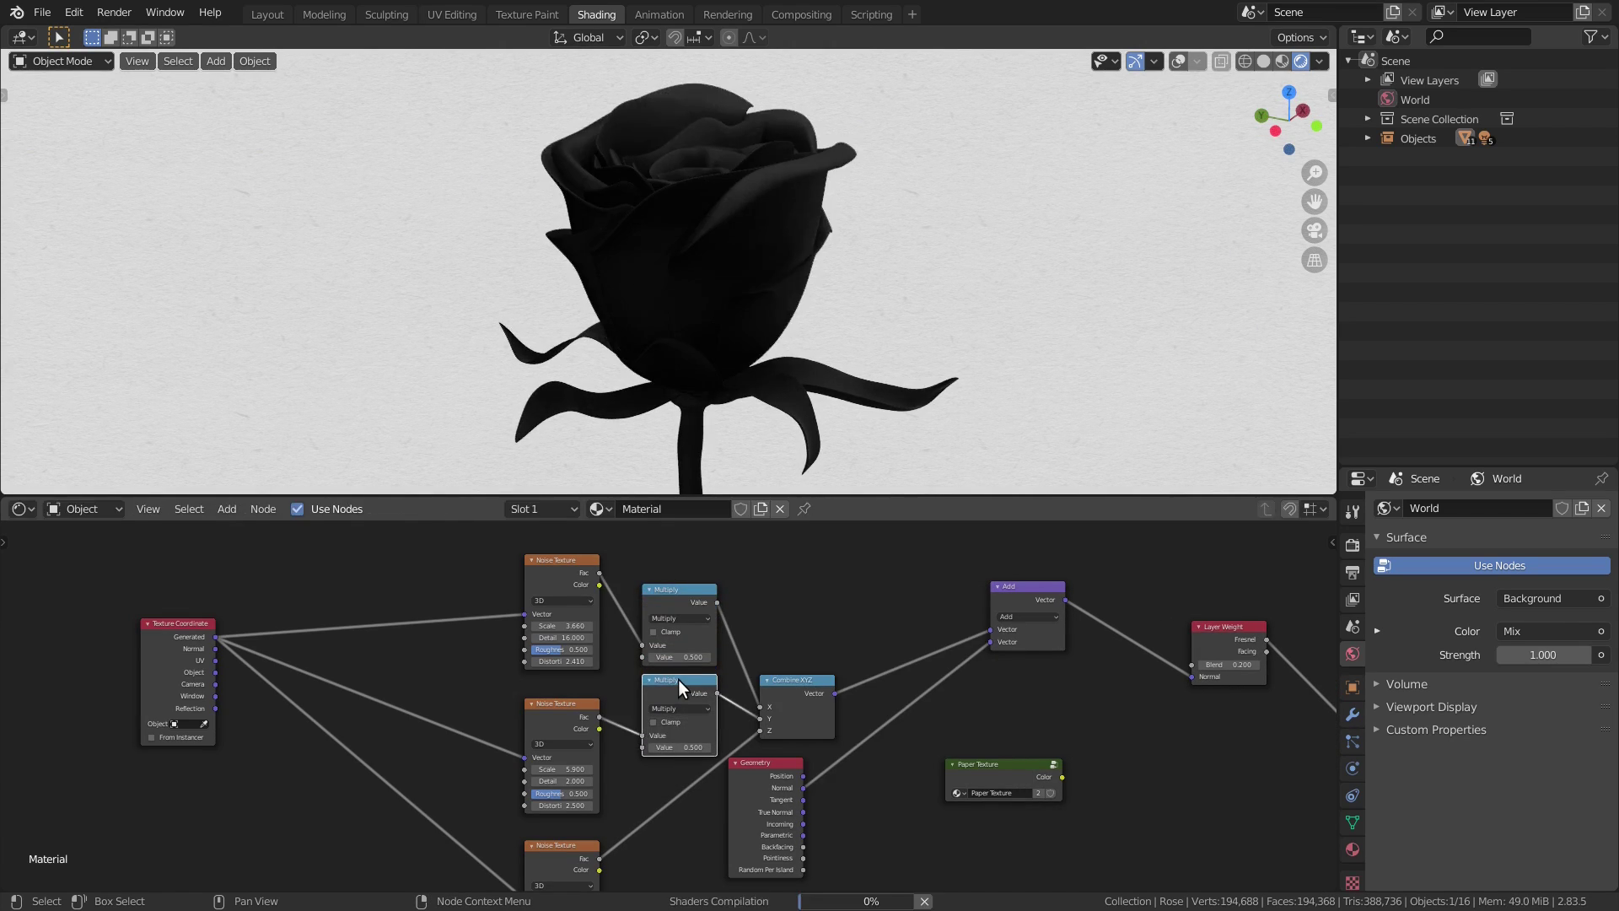
{"action": "key", "text": "shift+d"}
{"action": "left_click", "coordinate": [673, 771]}
Add a Value node set to 0.7 and connect it to the second input of all three Multiply nodes.
{"action": "key", "text": "shift+a"}
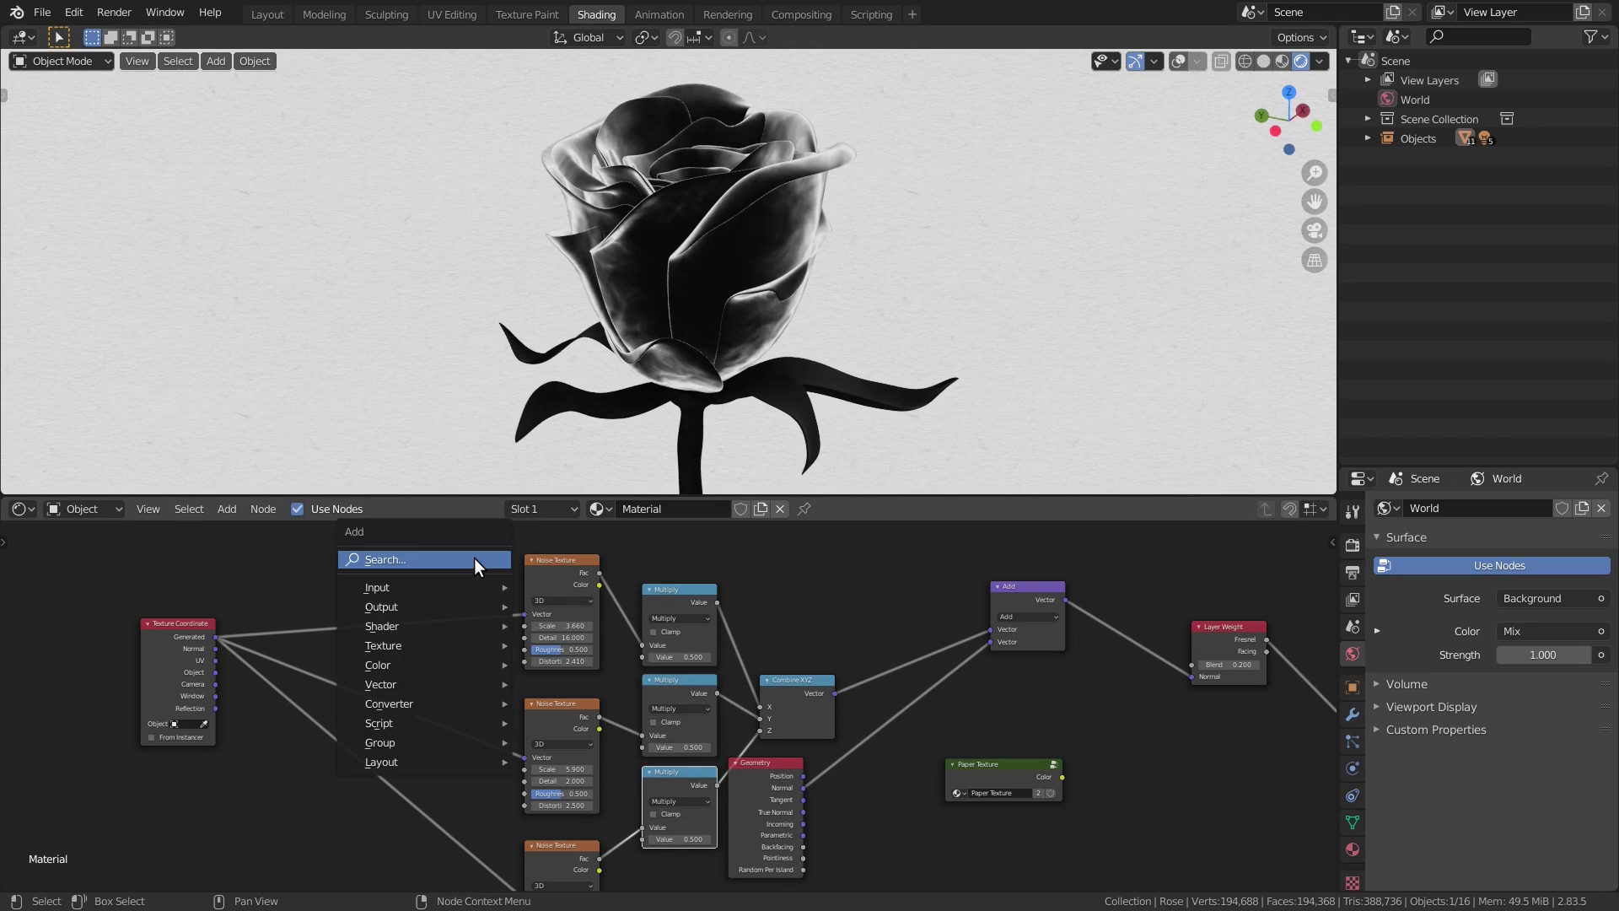
{"action": "type", "text": "value"}
{"action": "key", "text": "Return"}
{"action": "left_click", "coordinate": [401, 570]}
{"action": "left_click_drag", "start_coordinate": [428, 567], "coordinate": [643, 657]}
{"action": "left_click_drag", "start_coordinate": [428, 566], "coordinate": [645, 747]}
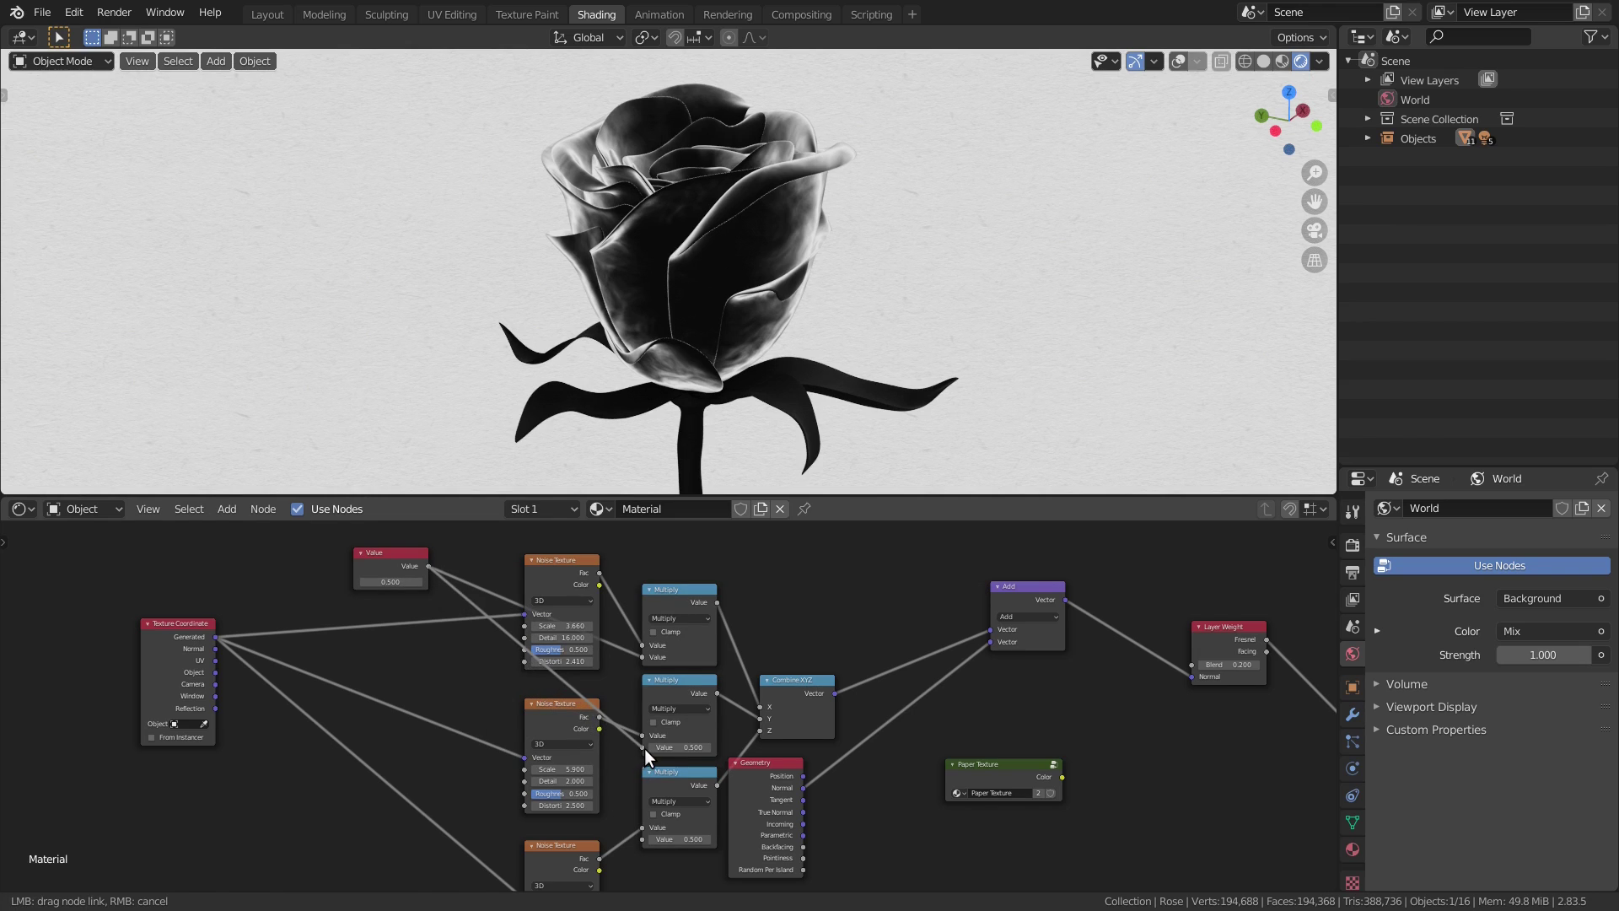
{"action": "left_click_drag", "start_coordinate": [429, 567], "coordinate": [641, 839]}
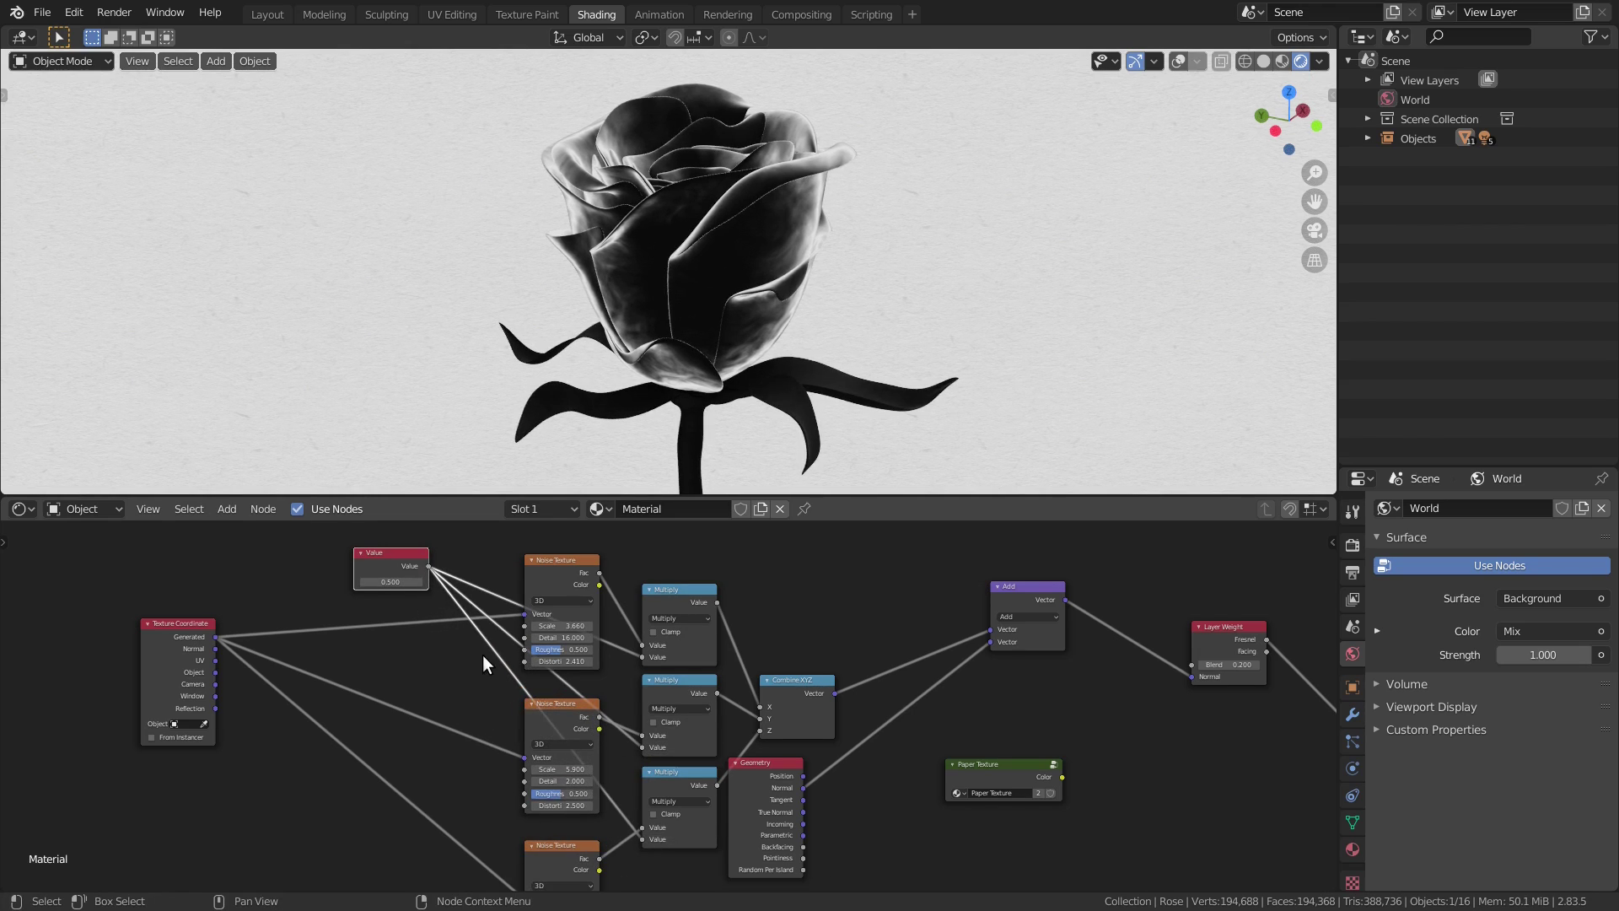
{"action": "left_click_drag", "start_coordinate": [394, 581], "coordinate": [430, 582]}
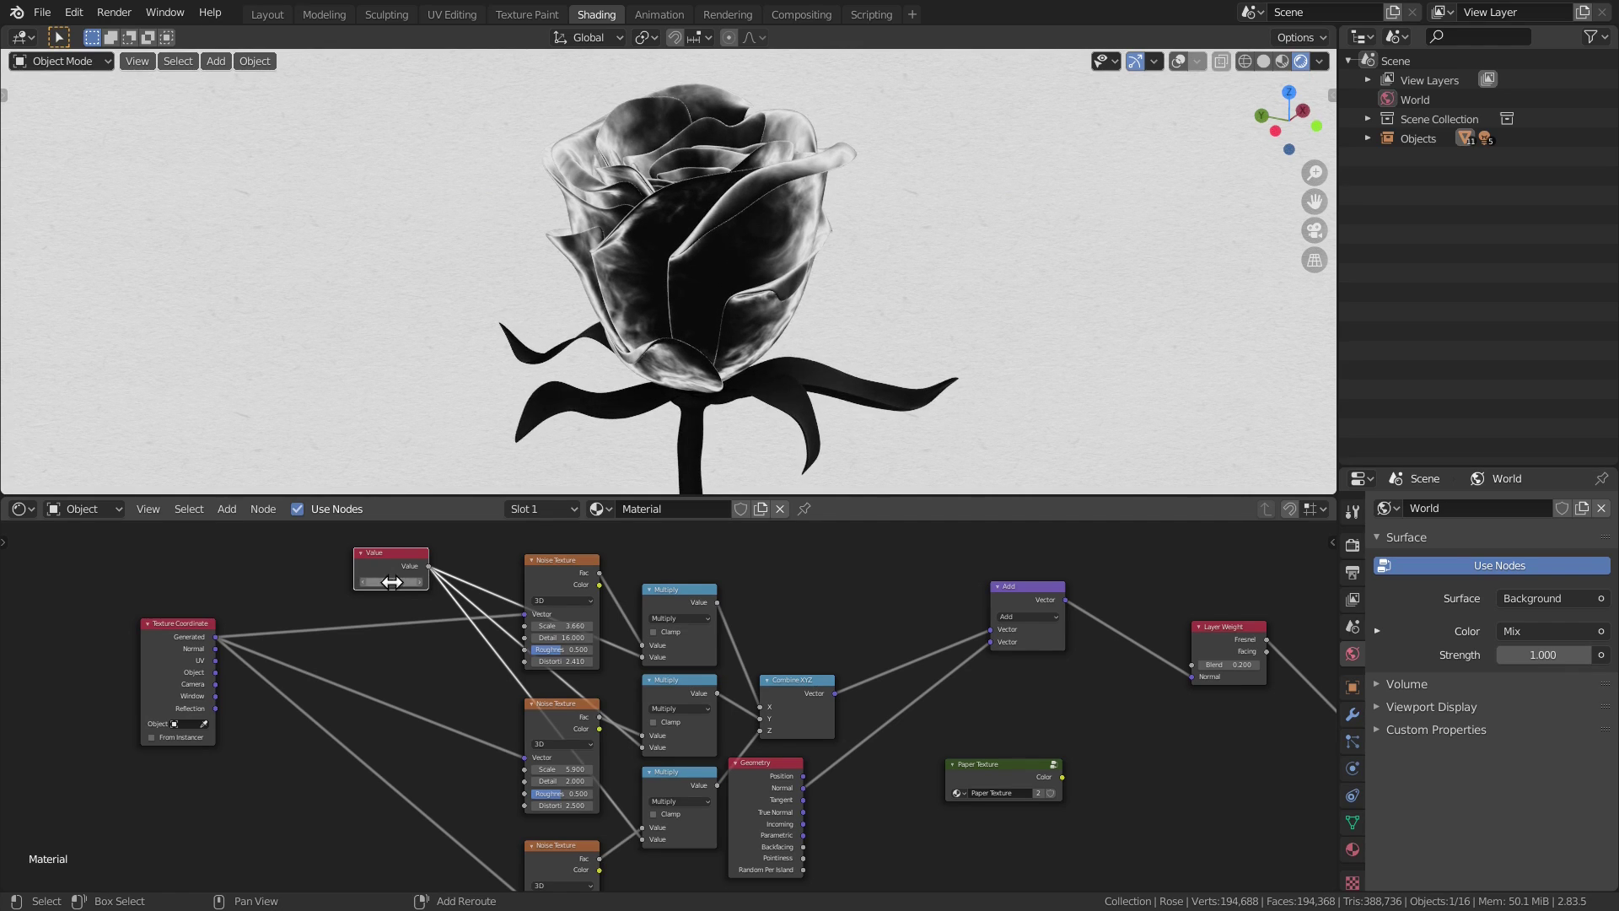
Add a Vector Math Add node combining the Generated and Window coordinates, and feed its output into all three Noise Textures.
{"action": "scroll", "coordinate": [350, 680], "scroll_direction": "down", "scroll_amount": 4}
{"action": "left_click", "coordinate": [522, 657]}
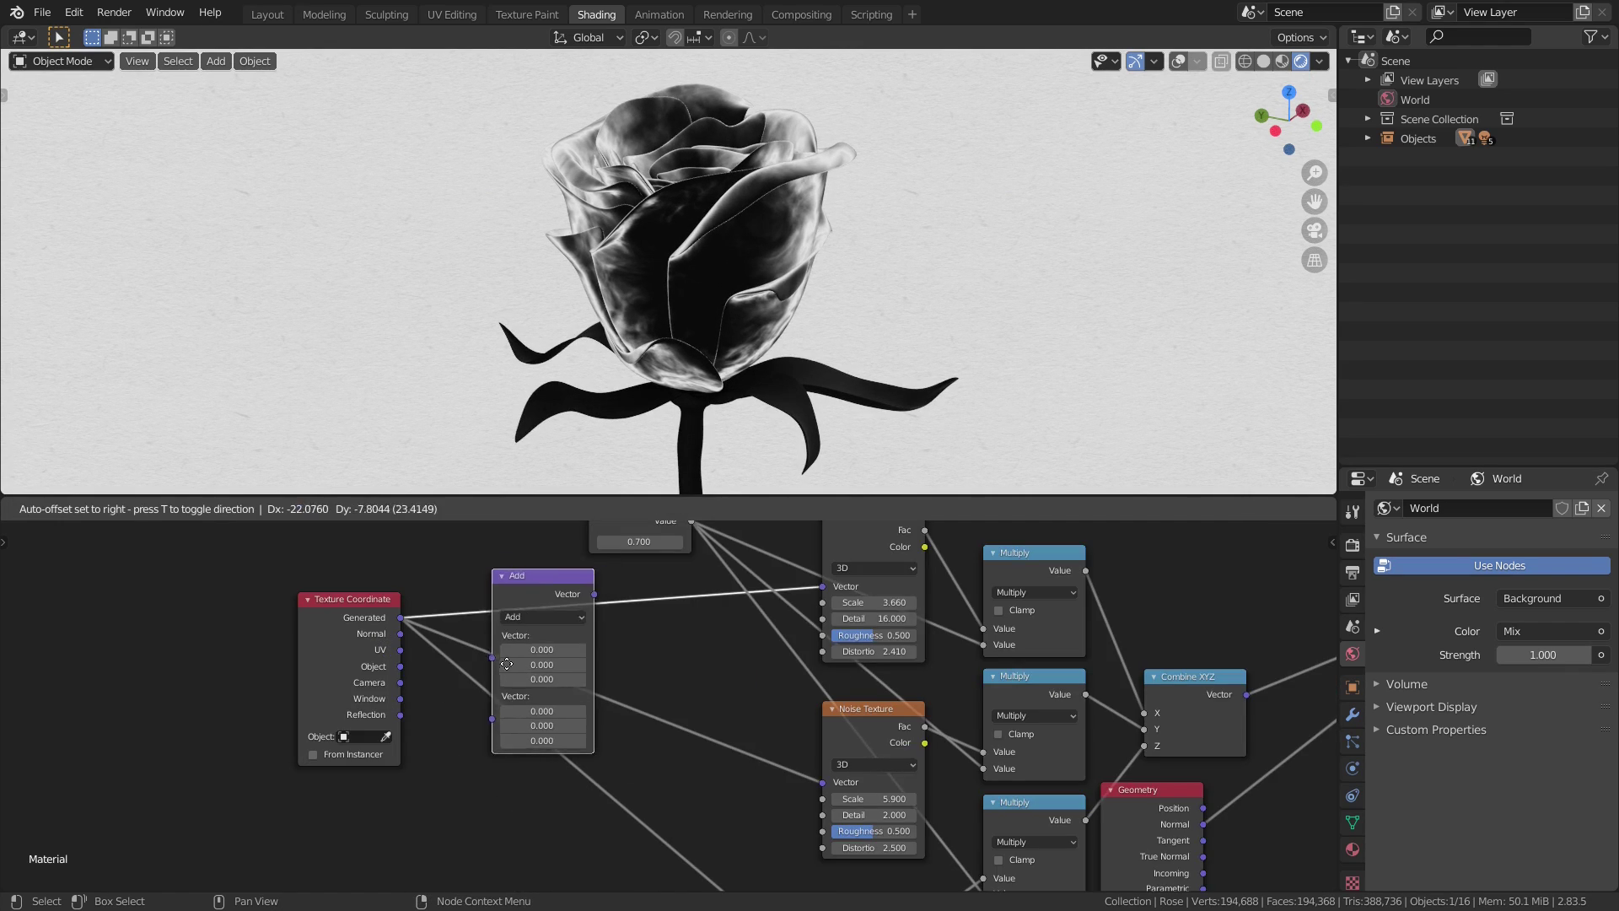
{"action": "left_click", "coordinate": [490, 624]}
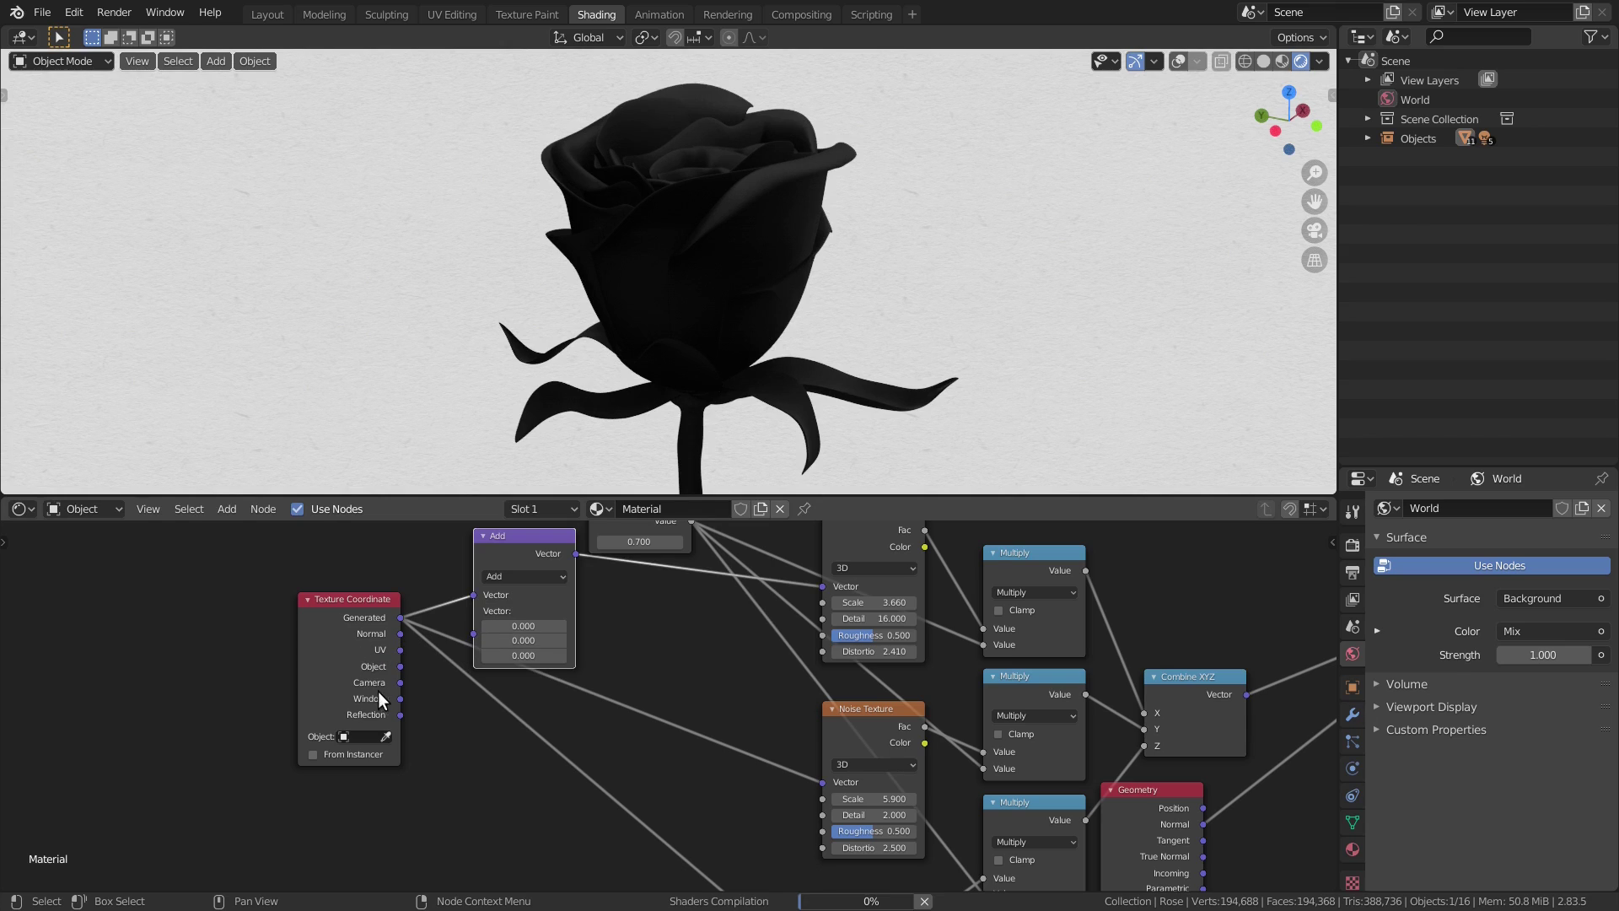
{"action": "left_click_drag", "start_coordinate": [399, 698], "coordinate": [533, 700]}
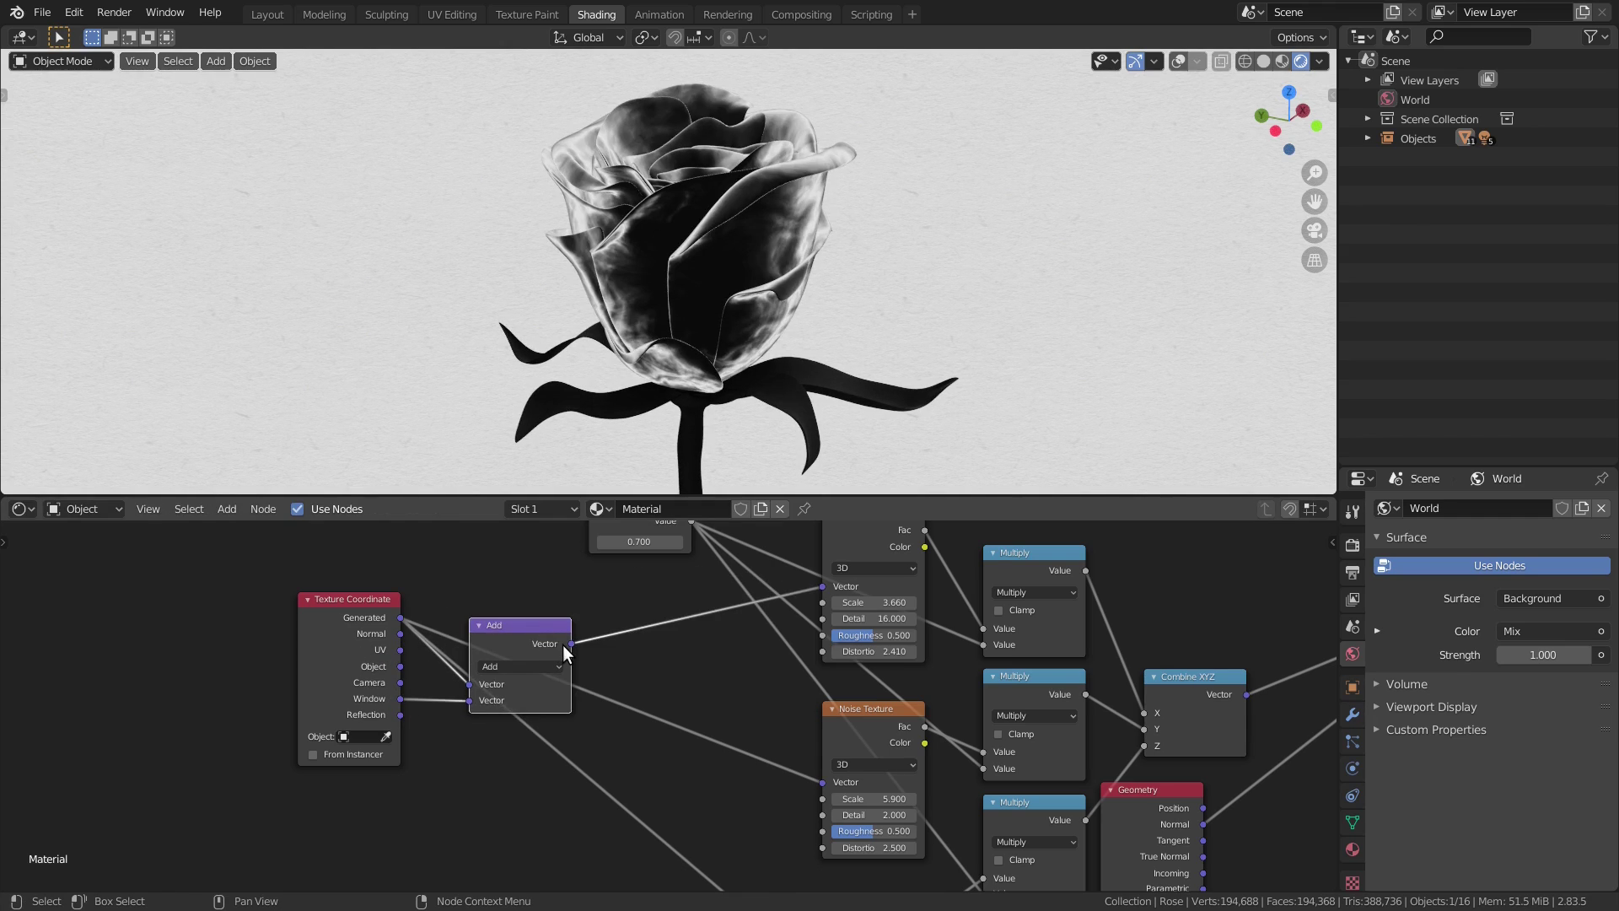
{"action": "left_click_drag", "start_coordinate": [828, 784], "coordinate": [822, 782]}
{"action": "scroll", "coordinate": [558, 584], "scroll_direction": "down", "scroll_amount": 3}
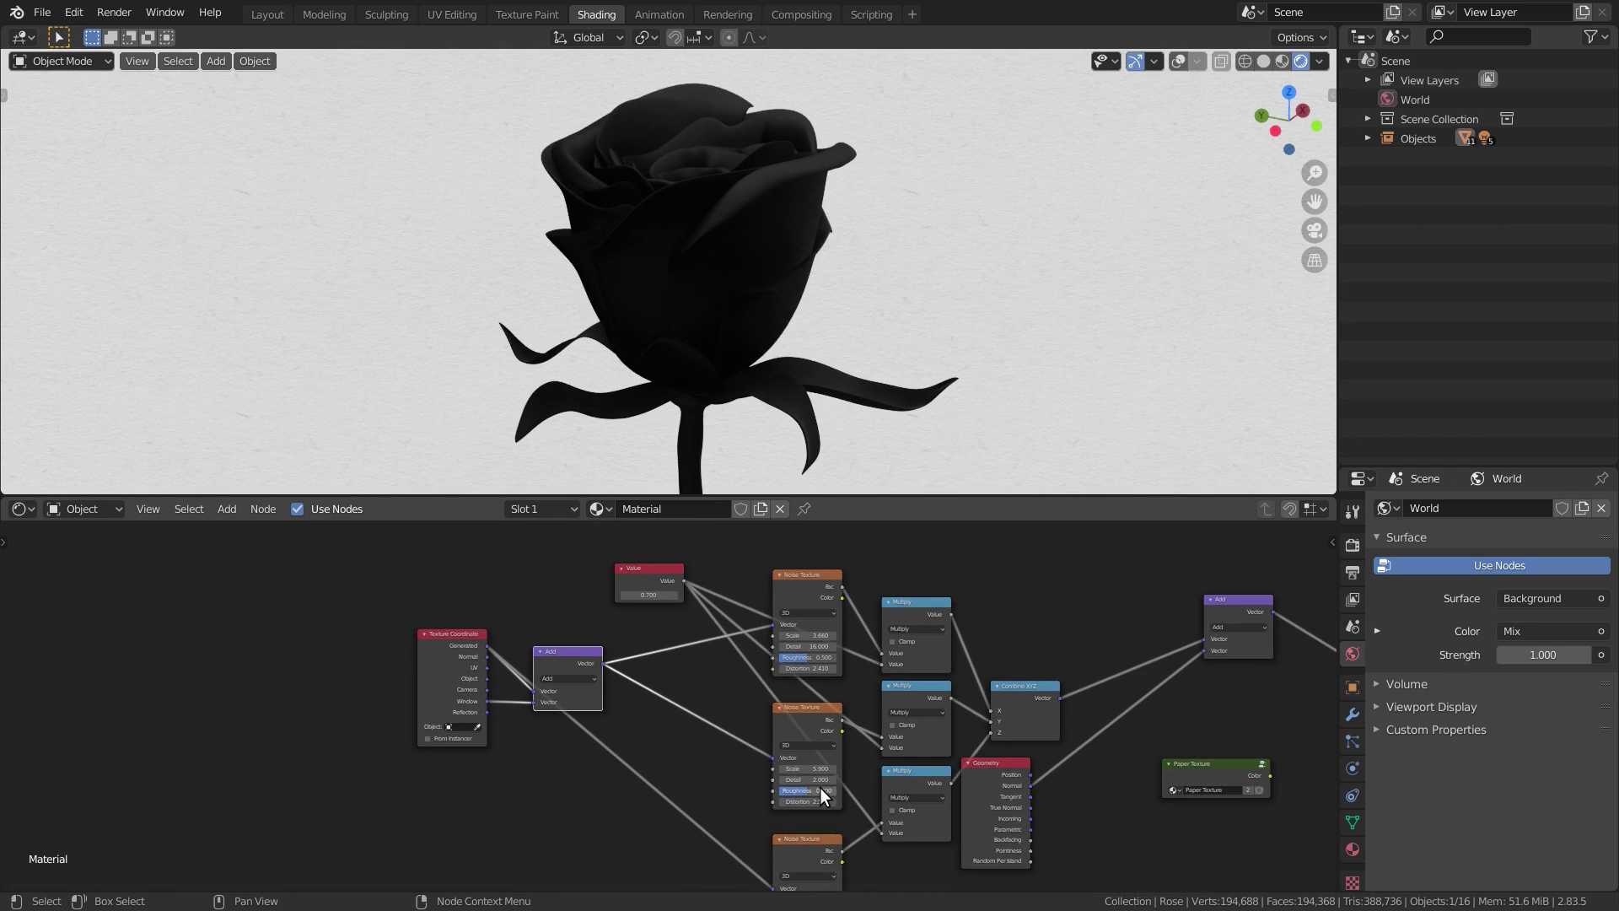
{"action": "scroll", "coordinate": [558, 584], "scroll_direction": "down", "scroll_amount": 1}
{"action": "left_click_drag", "start_coordinate": [570, 570], "coordinate": [749, 798]}
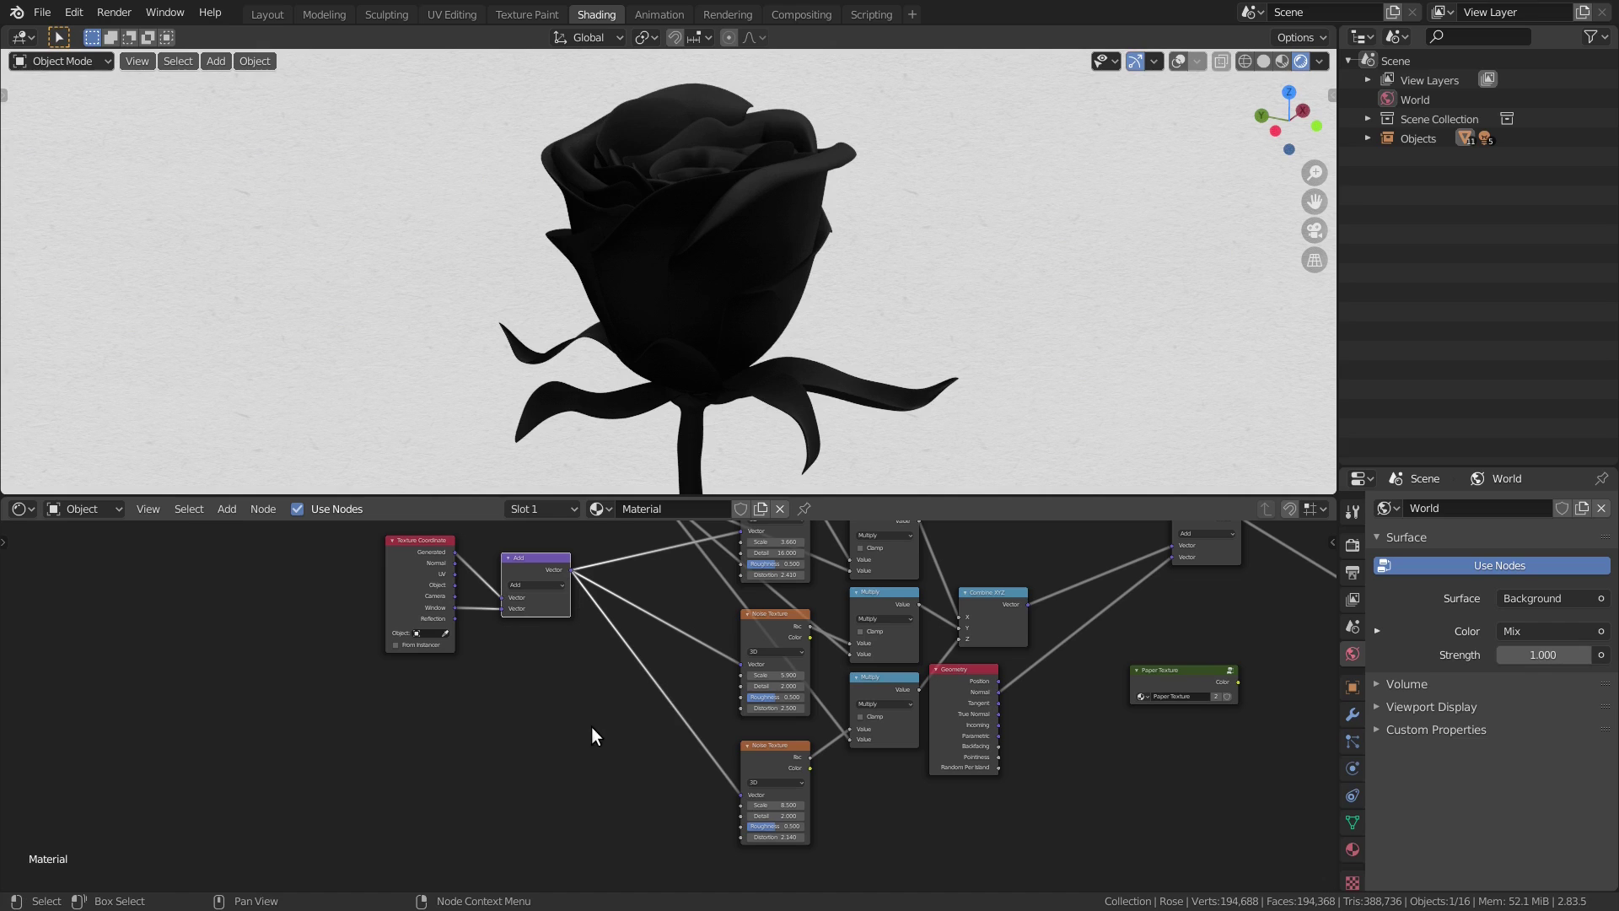
Insert a ColorRamp node between the Layer Weight node's Fresnel output and the Emission color, placed beside Layer Weight.
{"action": "mouse_move", "coordinate": [754, 334]}
{"action": "middle_mouse_down"}
{"action": "mouse_move", "coordinate": [791, 270]}
{"action": "mouse_move", "coordinate": [855, 300]}
{"action": "mouse_move", "coordinate": [661, 272]}
{"action": "mouse_move", "coordinate": [799, 279]}
{"action": "middle_mouse_up"}
{"action": "scroll", "coordinate": [847, 296], "scroll_direction": "up", "scroll_amount": 4}
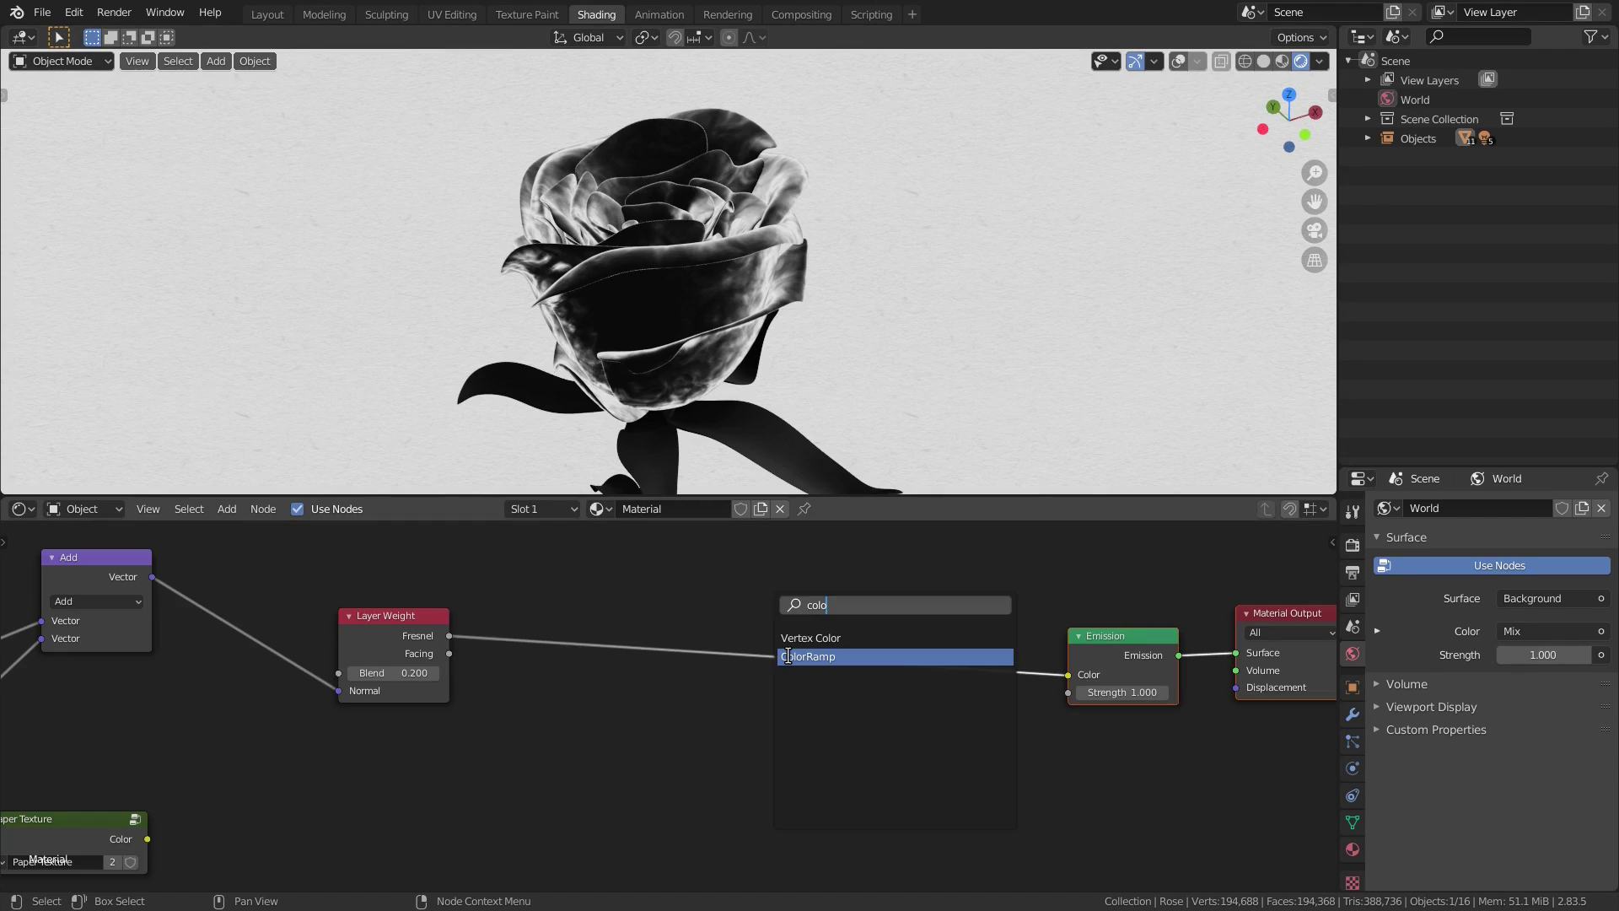
{"action": "left_click", "coordinate": [787, 656]}
{"action": "left_click", "coordinate": [524, 641]}
{"action": "scroll", "coordinate": [525, 641], "scroll_direction": "up", "scroll_amount": 2}
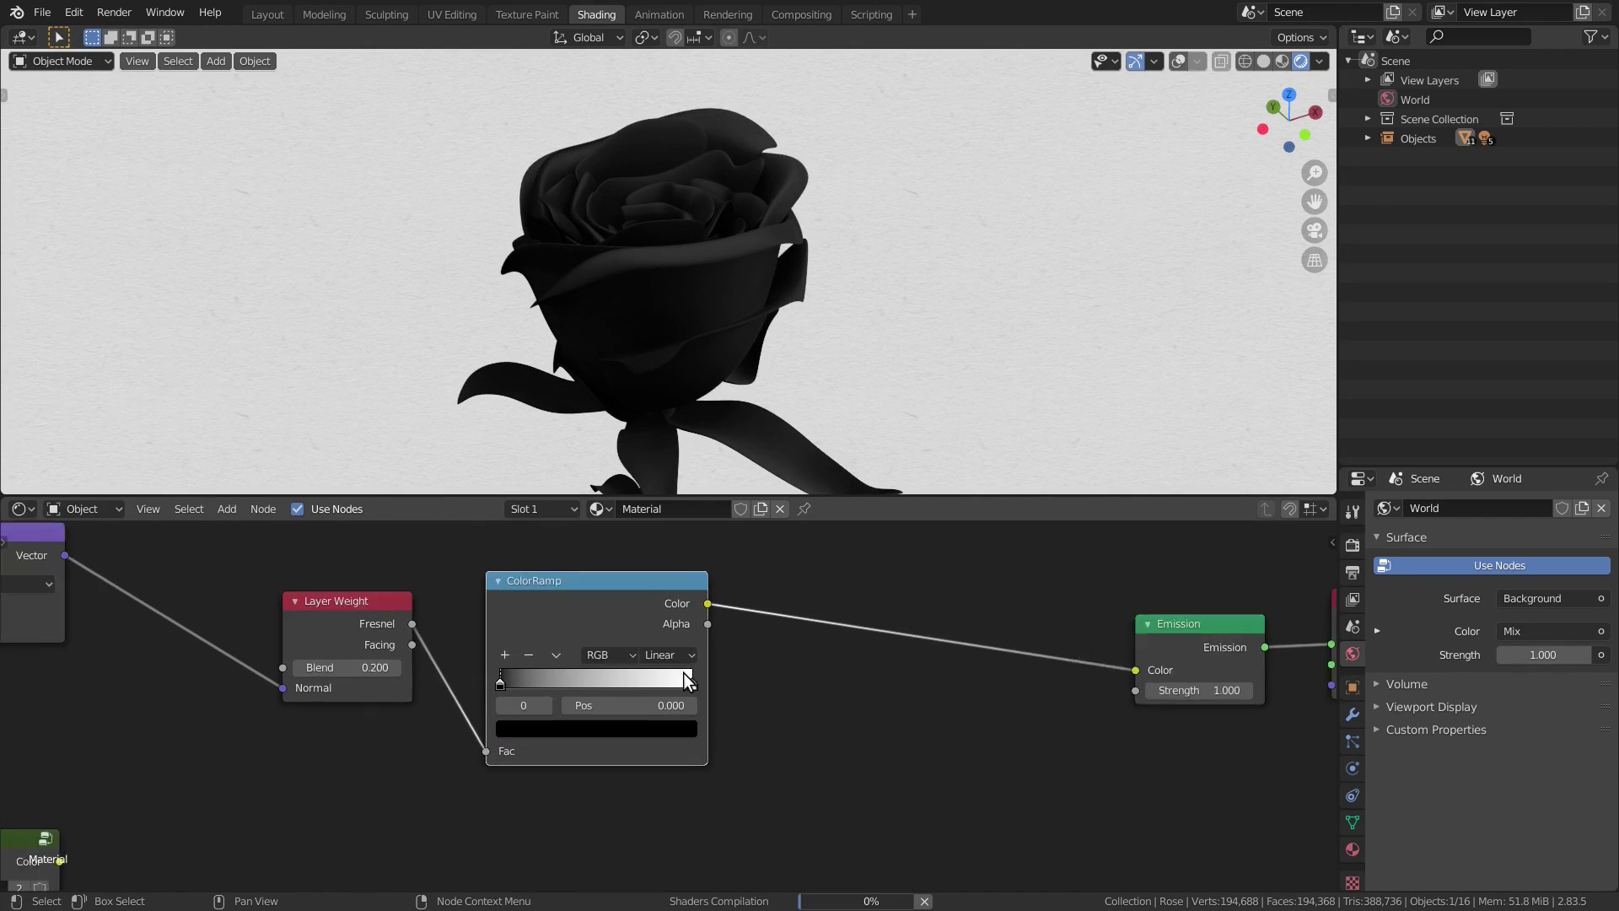
Set the ColorRamp's interpolation to B-Spline and change its black first stop to white.
{"action": "middle_click_drag", "start_coordinate": [695, 651], "coordinate": [779, 701]}
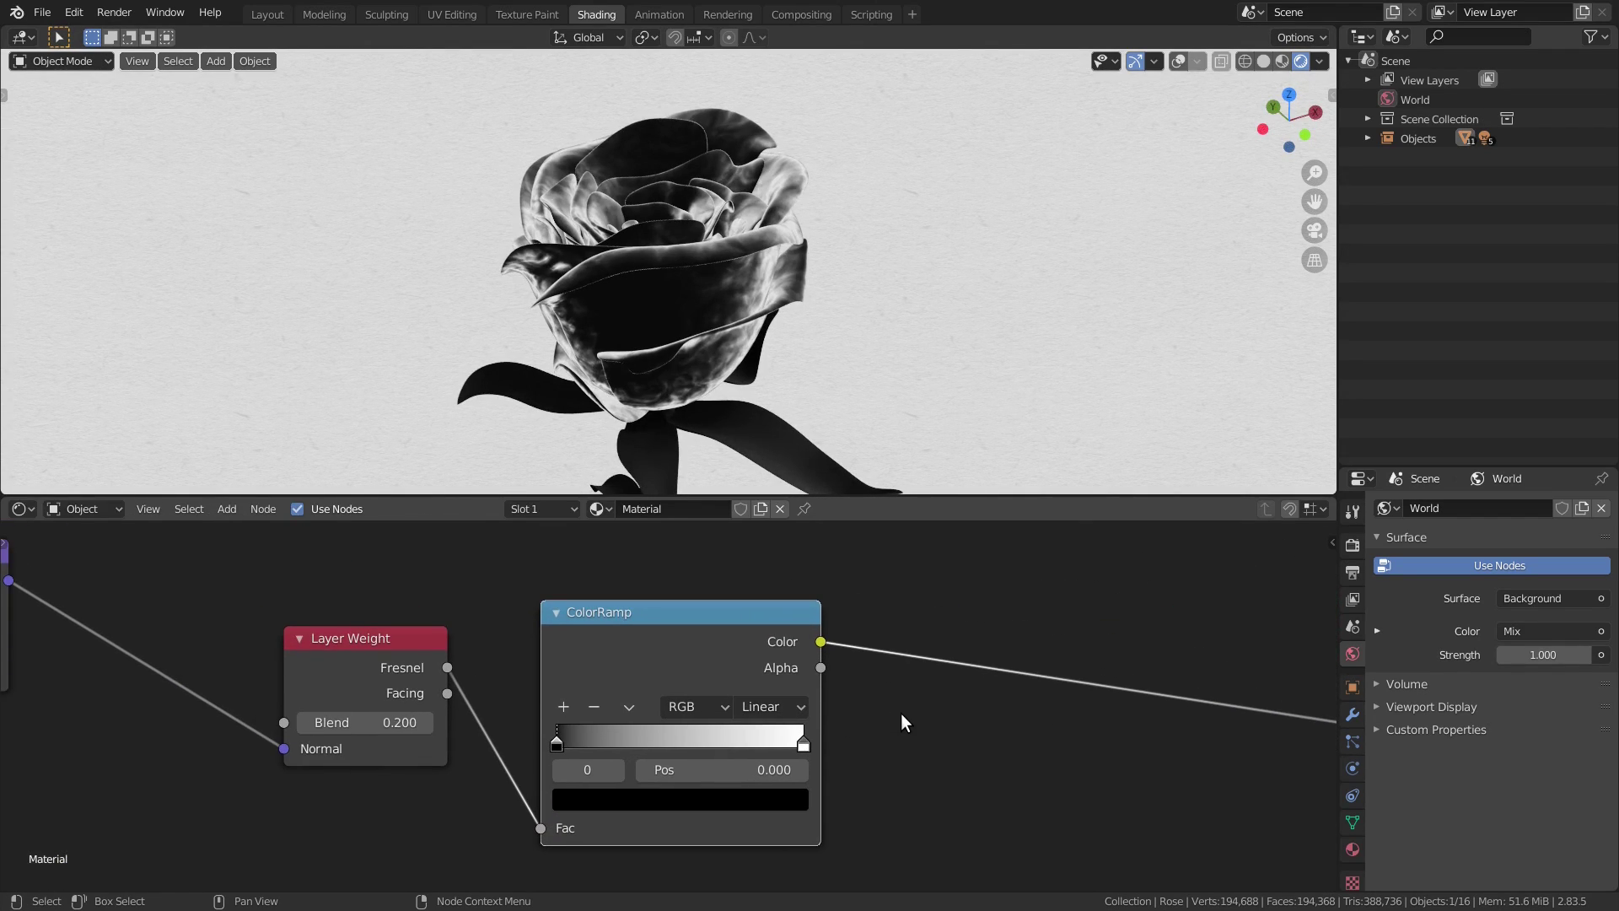
{"action": "left_click", "coordinate": [784, 708]}
{"action": "left_click", "coordinate": [776, 811]}
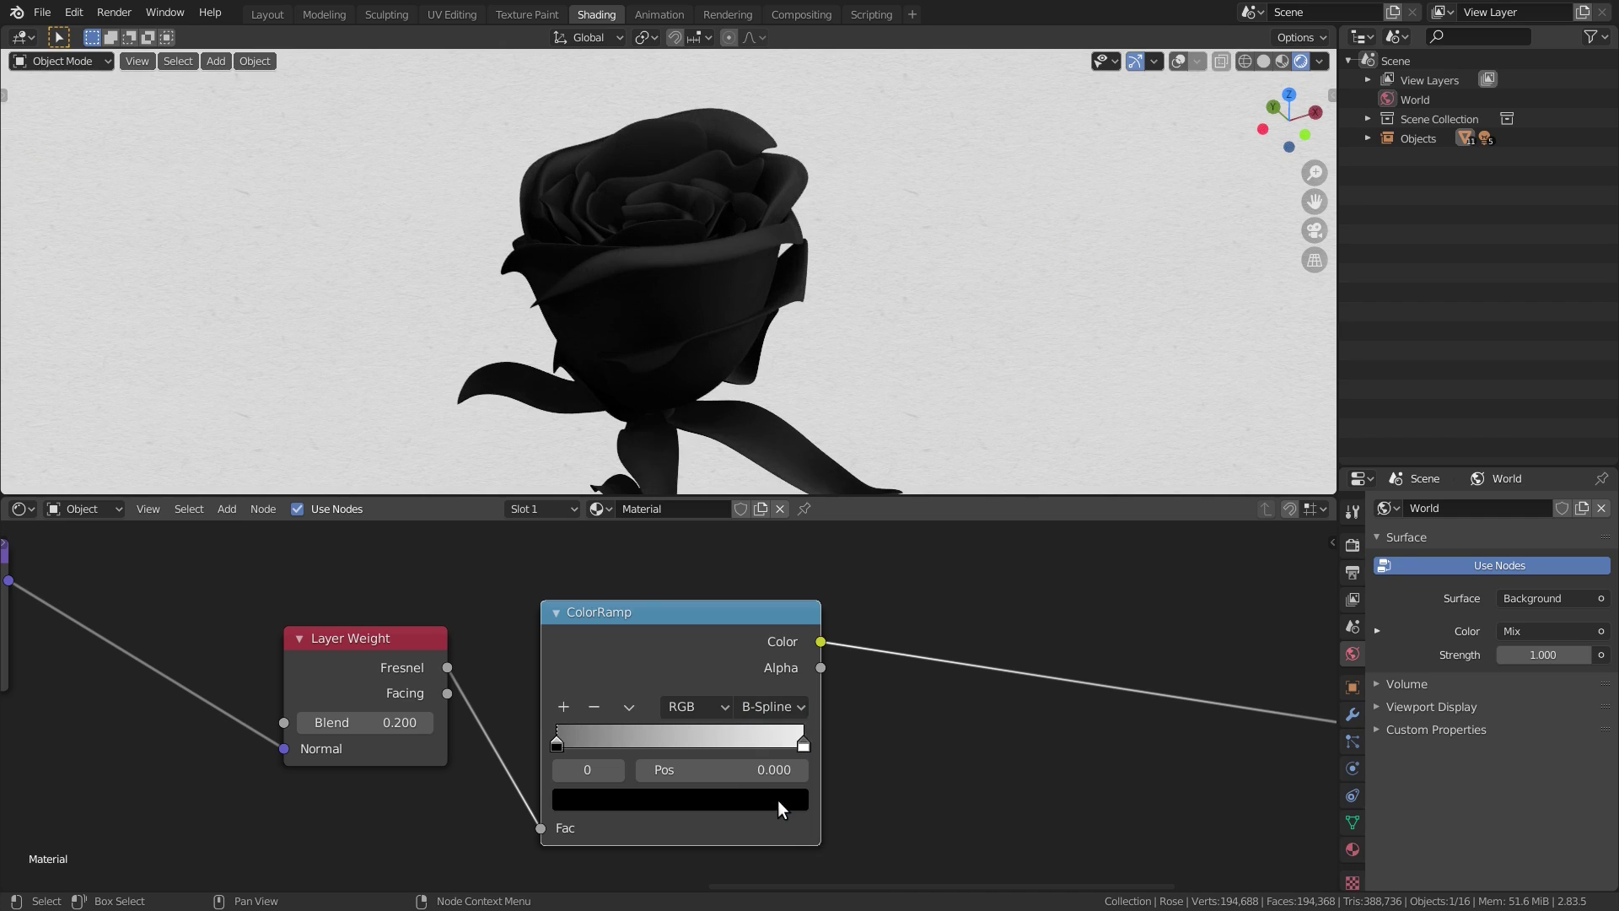
{"action": "left_click", "coordinate": [777, 799]}
{"action": "left_click_drag", "start_coordinate": [761, 628], "coordinate": [761, 460]}
Add a mid-grey stop between the ramp's two white stops and move it to position 0.778.
{"action": "left_click", "coordinate": [564, 706]}
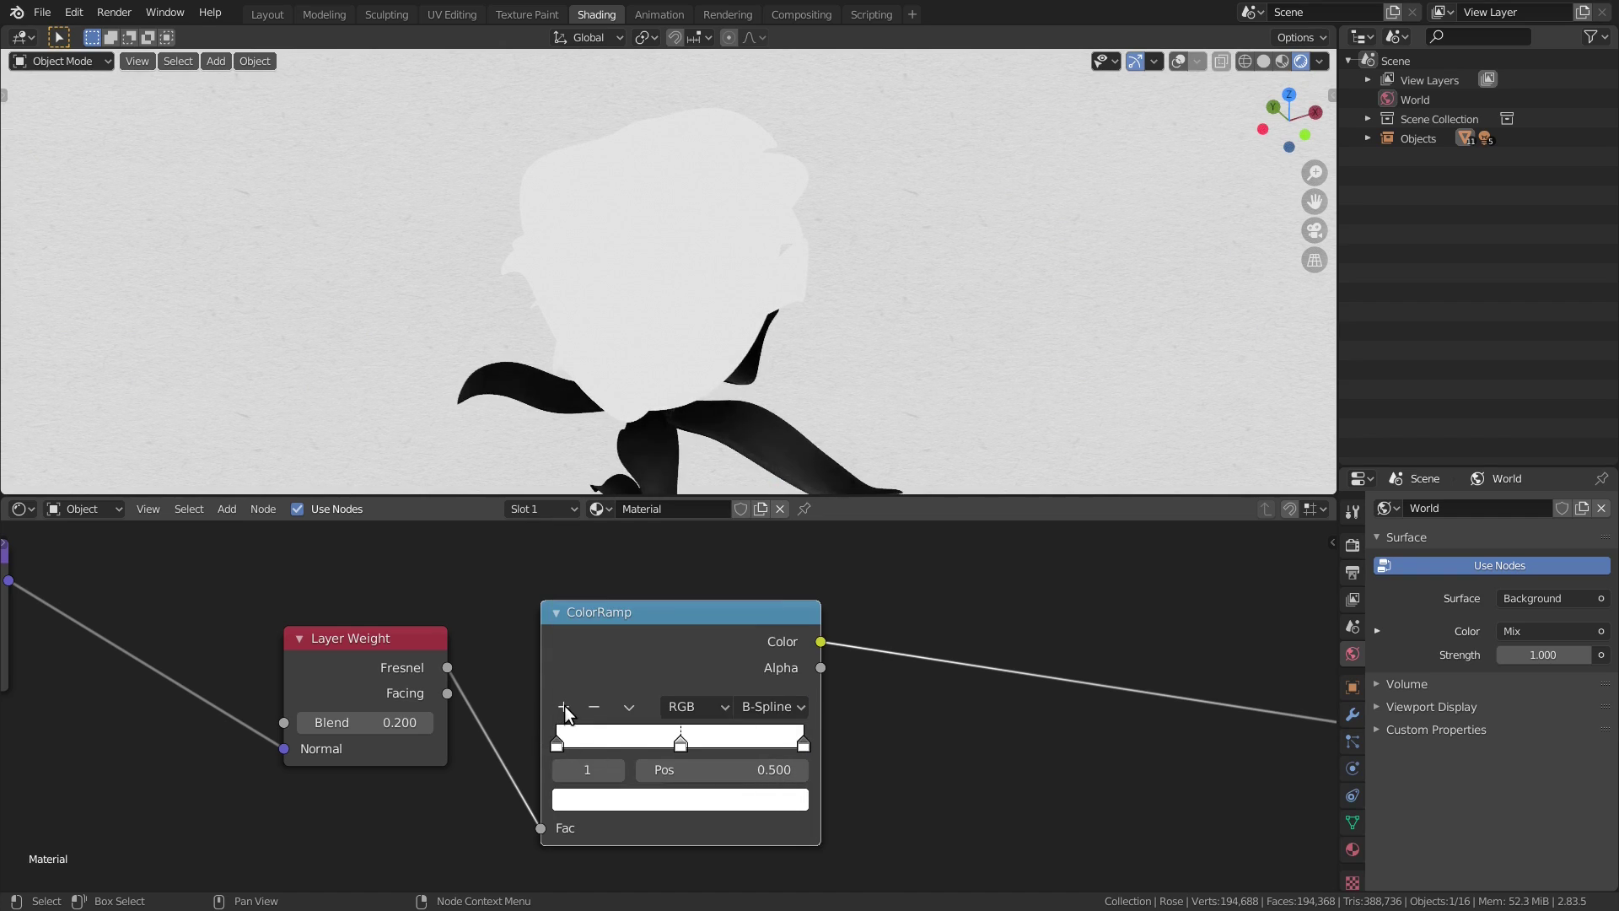
{"action": "left_click", "coordinate": [690, 798]}
{"action": "left_click_drag", "start_coordinate": [759, 626], "coordinate": [759, 544]}
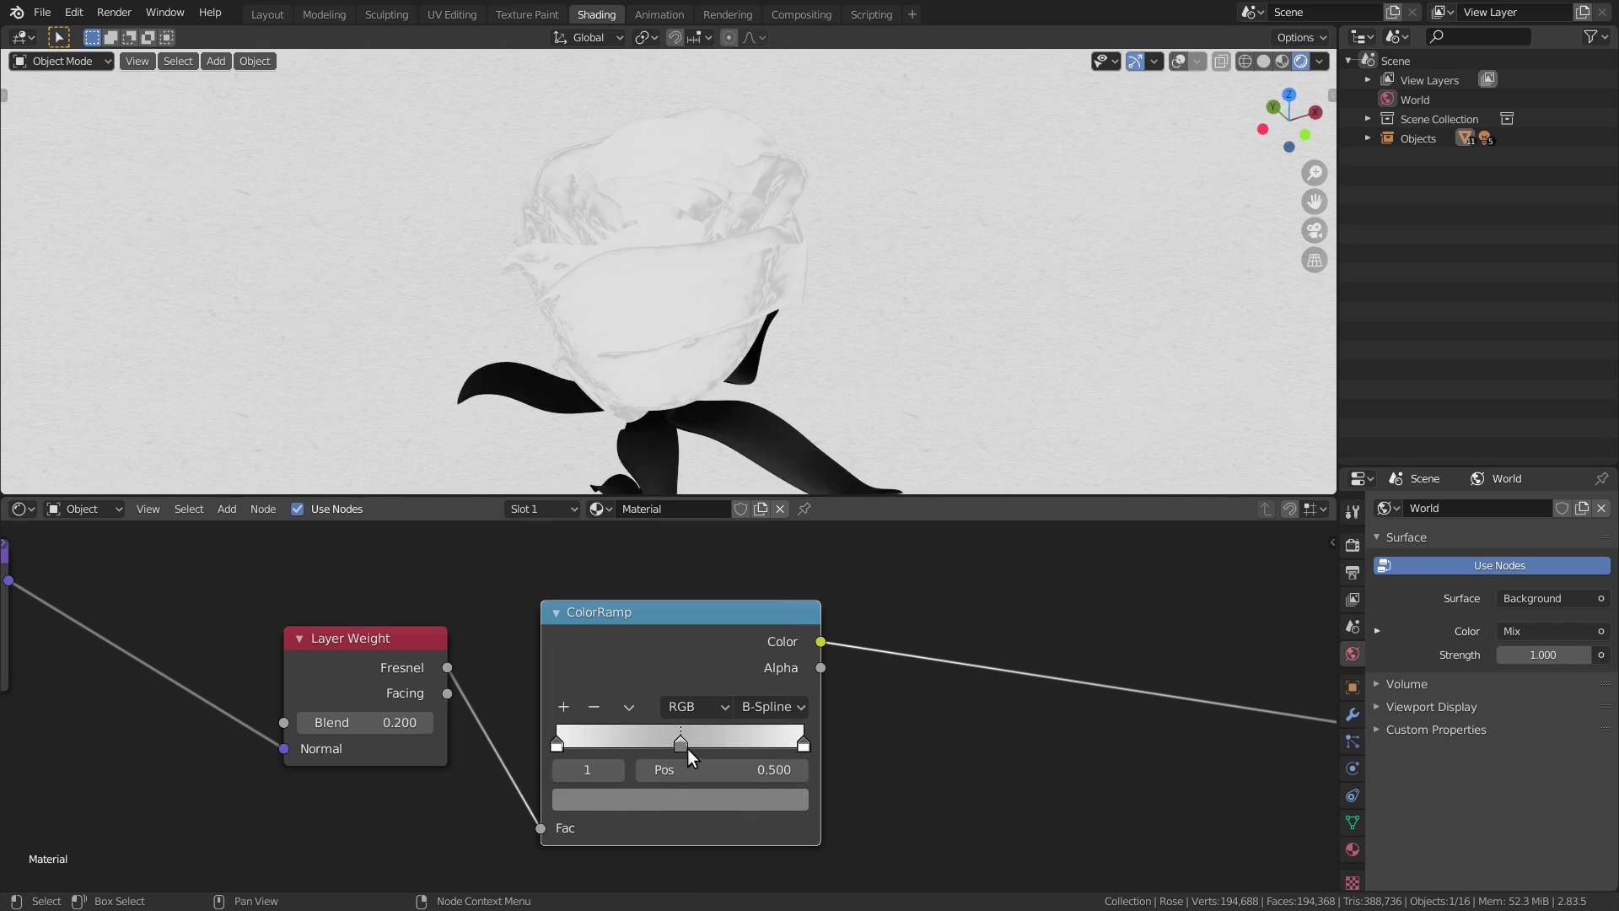
{"action": "mouse_move", "coordinate": [680, 744]}
{"action": "left_mouse_down"}
{"action": "mouse_move", "coordinate": [740, 745]}
{"action": "mouse_move", "coordinate": [558, 737]}
{"action": "mouse_move", "coordinate": [750, 744]}
{"action": "left_mouse_up"}
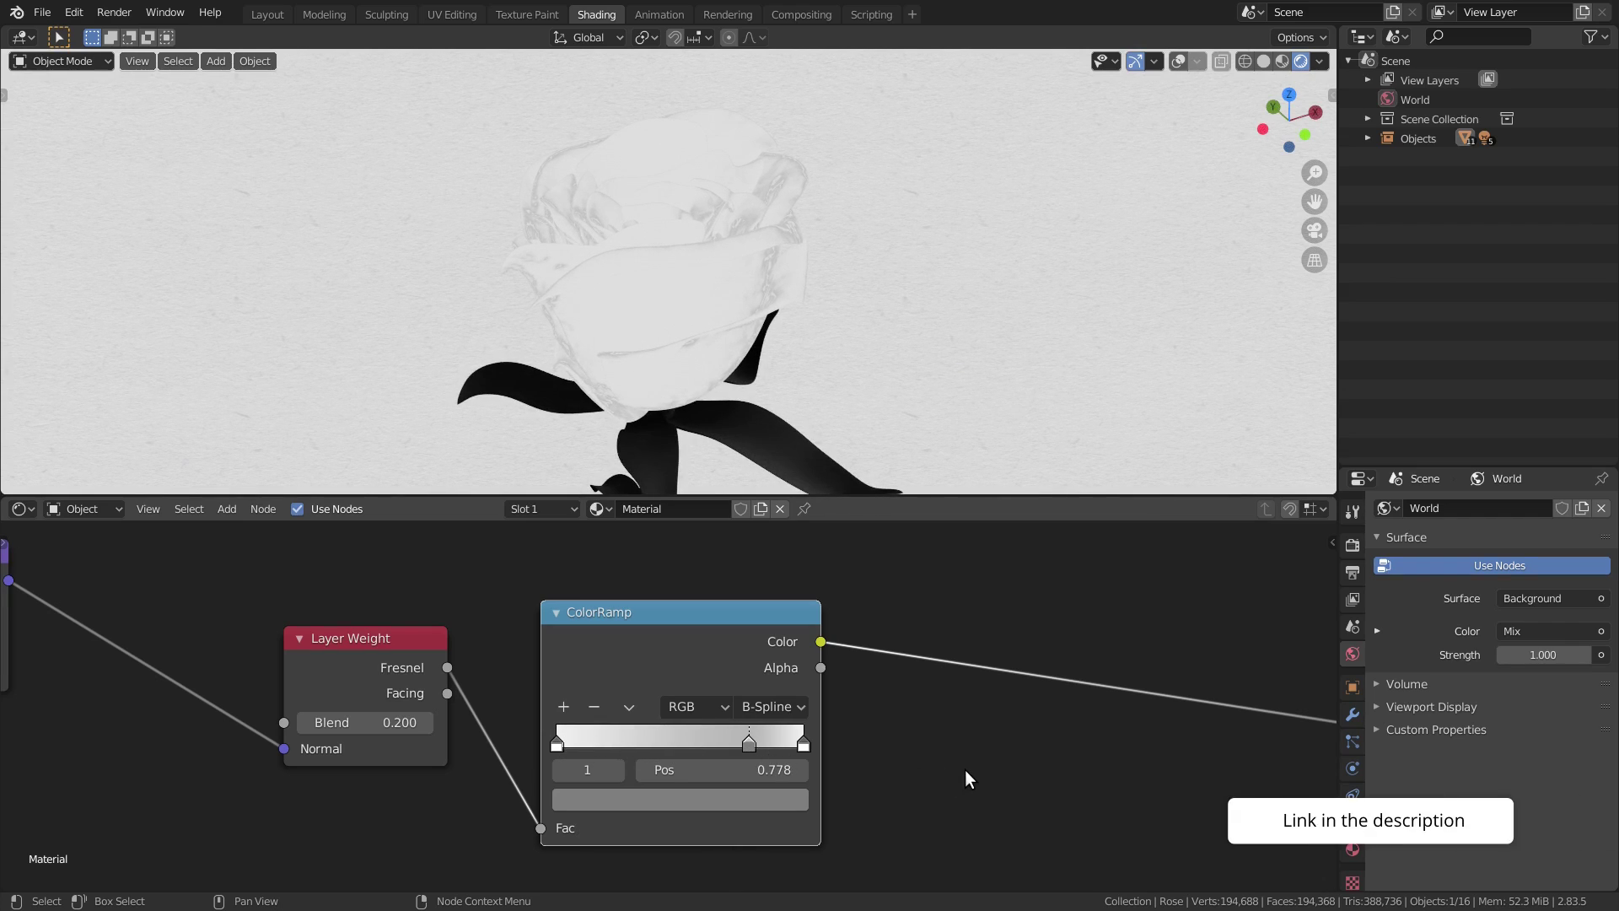
Duplicate the ColorRamp directly below the original and connect the Layer Weight node to its Fac input.
{"action": "scroll", "coordinate": [964, 769], "scroll_direction": "down", "scroll_amount": 3}
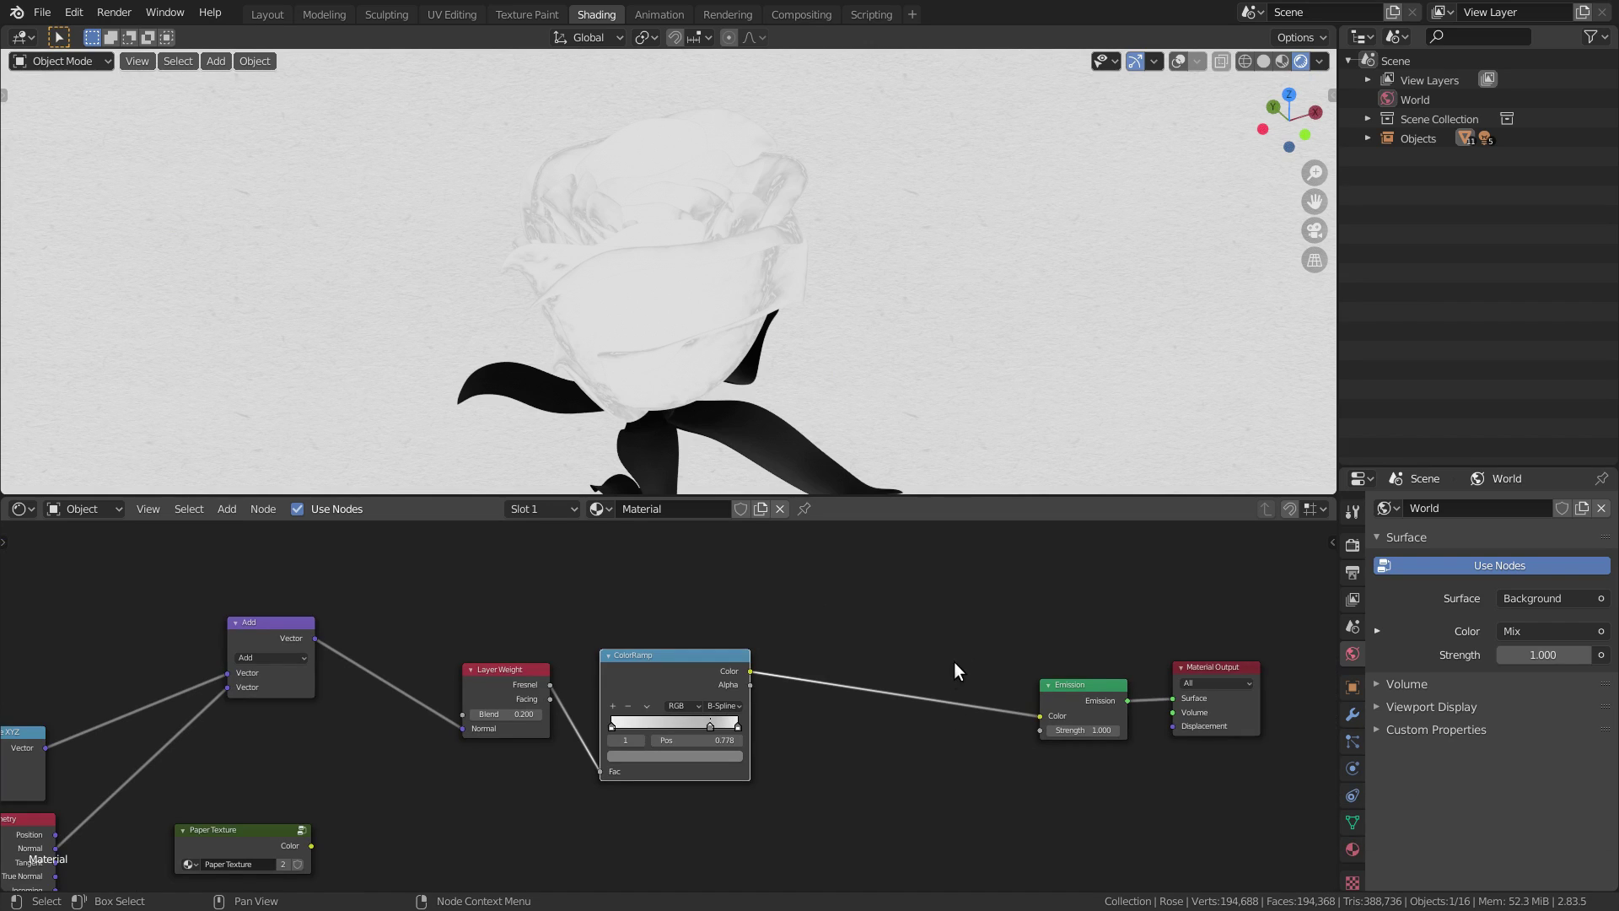
{"action": "key", "text": "shift+d"}
{"action": "key", "text": "y"}
{"action": "left_click", "coordinate": [909, 796]}
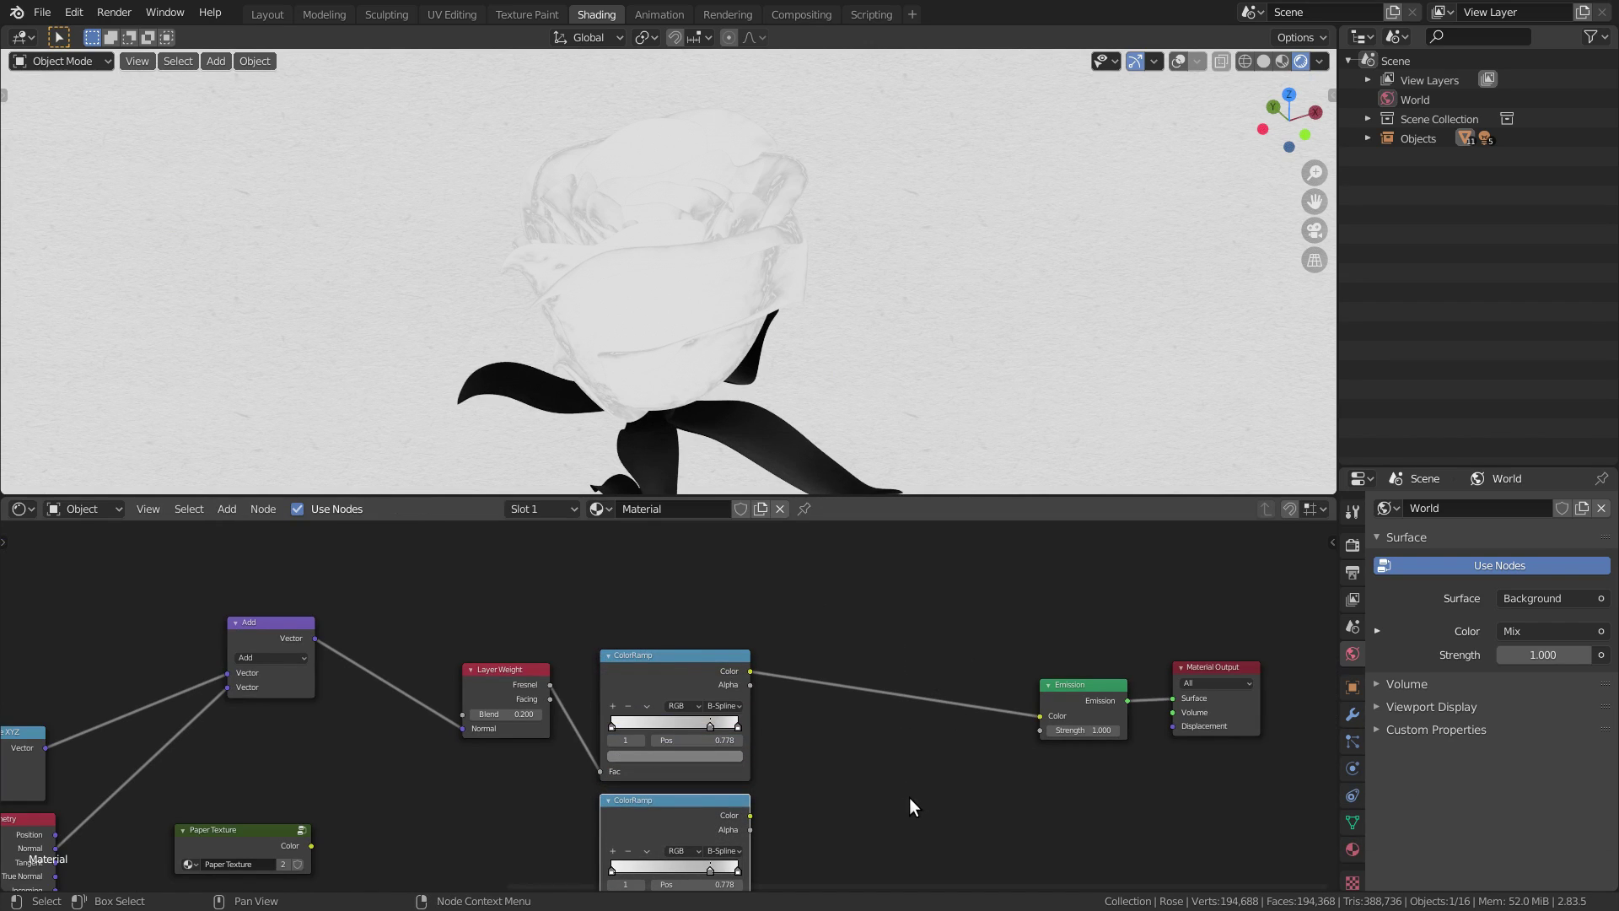
{"action": "middle_click_drag", "start_coordinate": [909, 797], "coordinate": [948, 679]}
{"action": "left_click_drag", "start_coordinate": [603, 607], "coordinate": [654, 824]}
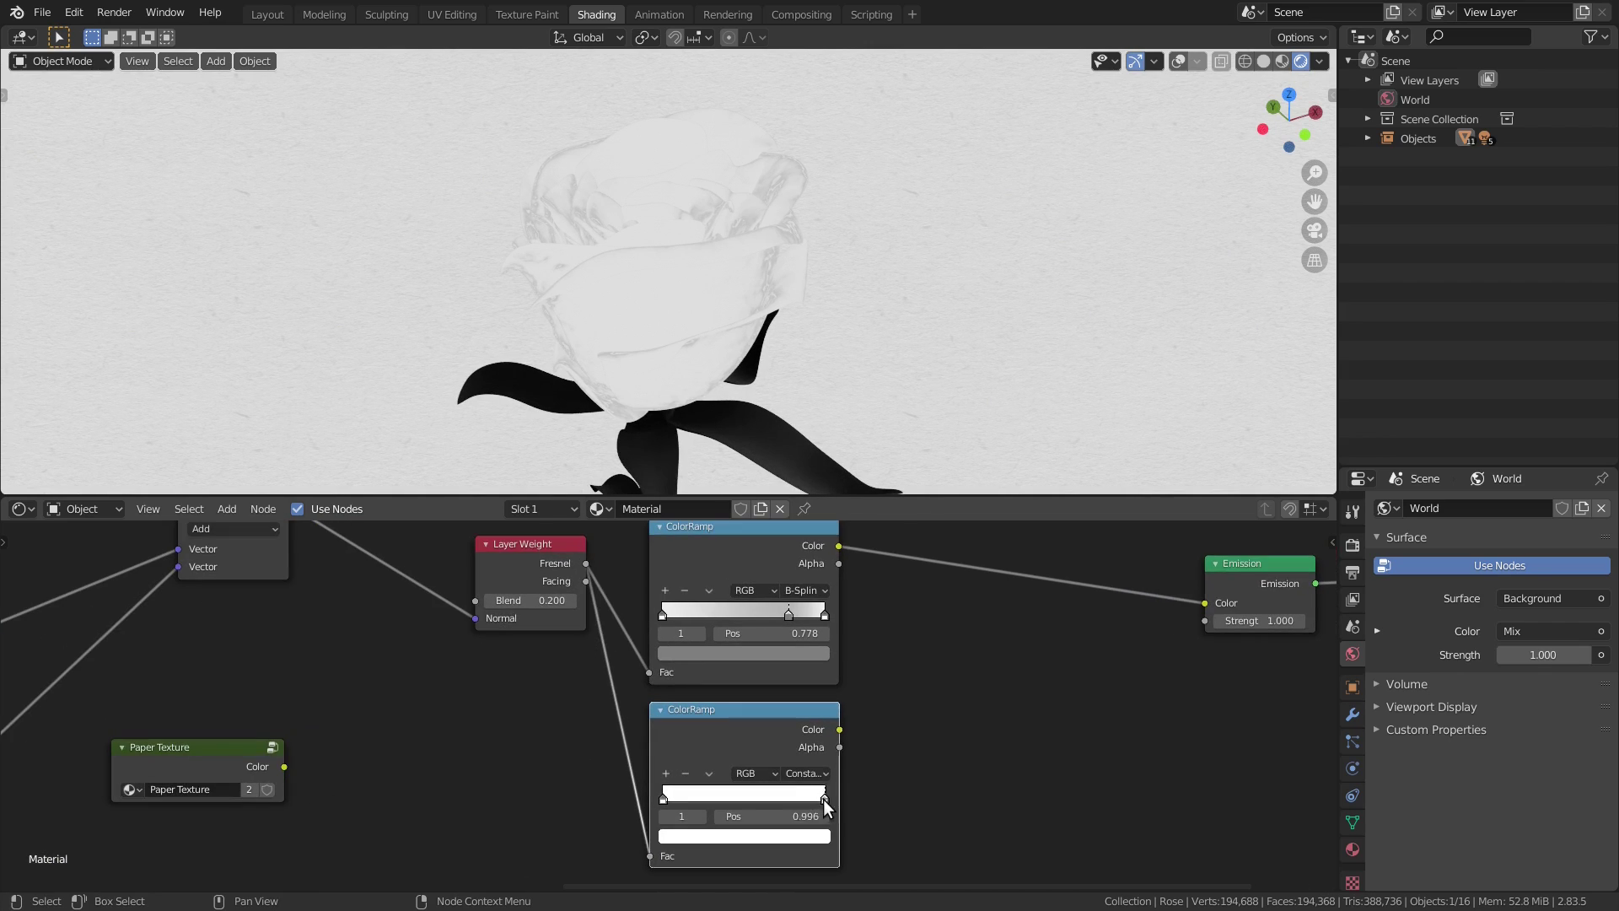
Make the duplicate Constant-interpolation ramp switch from white to black at 0.444 and connect its Color output to Emission.
{"action": "left_click", "coordinate": [749, 835]}
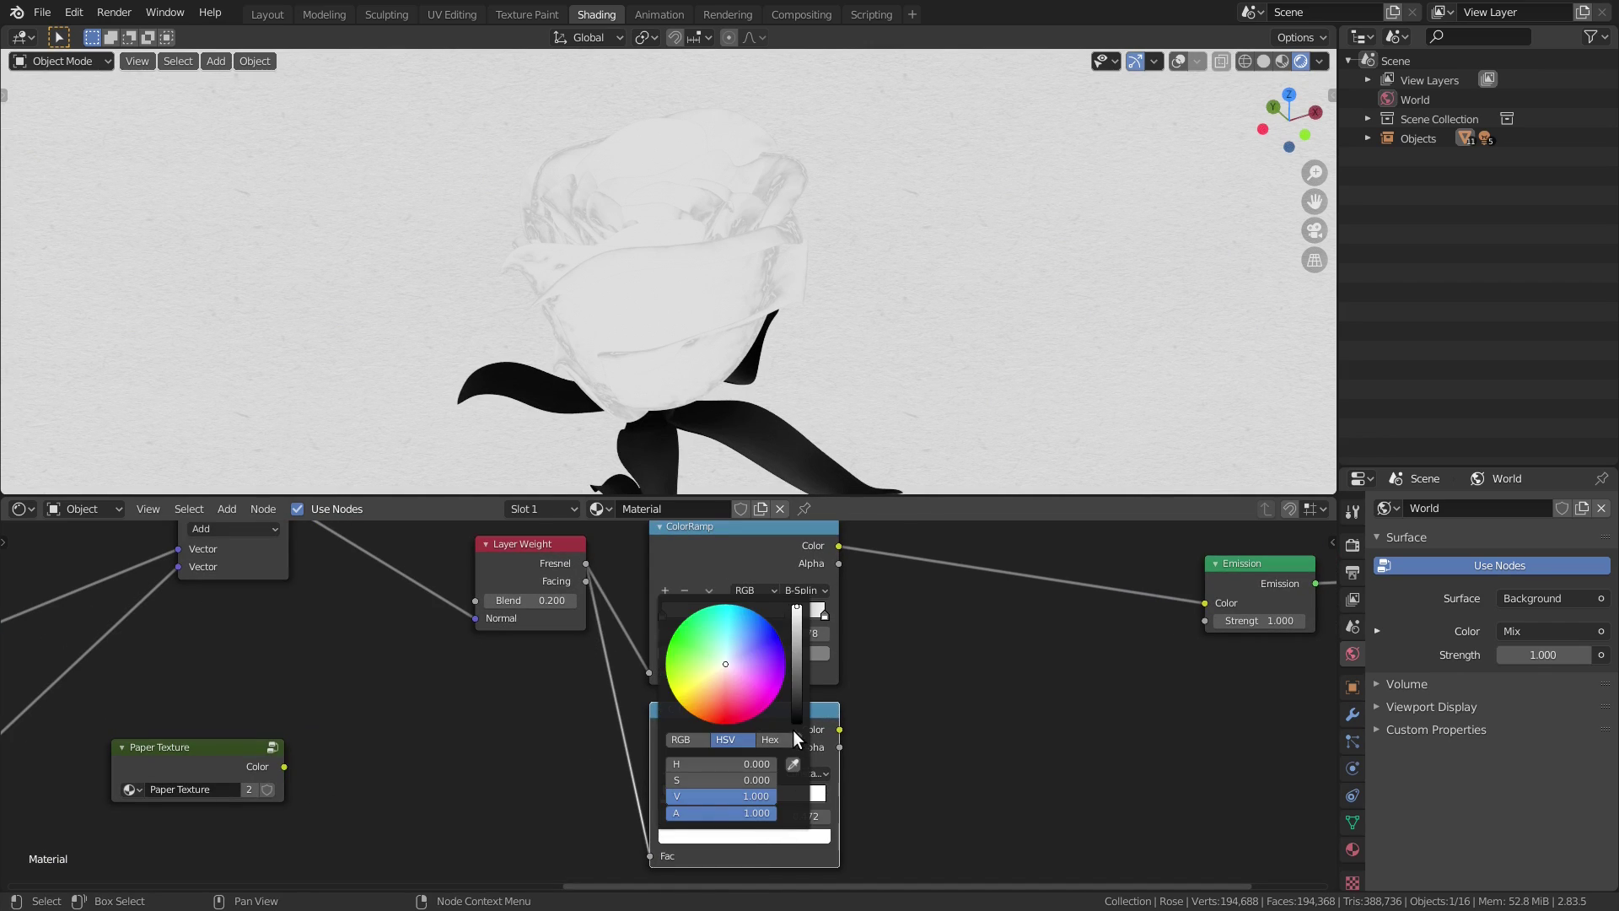
{"action": "left_click_drag", "start_coordinate": [796, 687], "coordinate": [801, 735]}
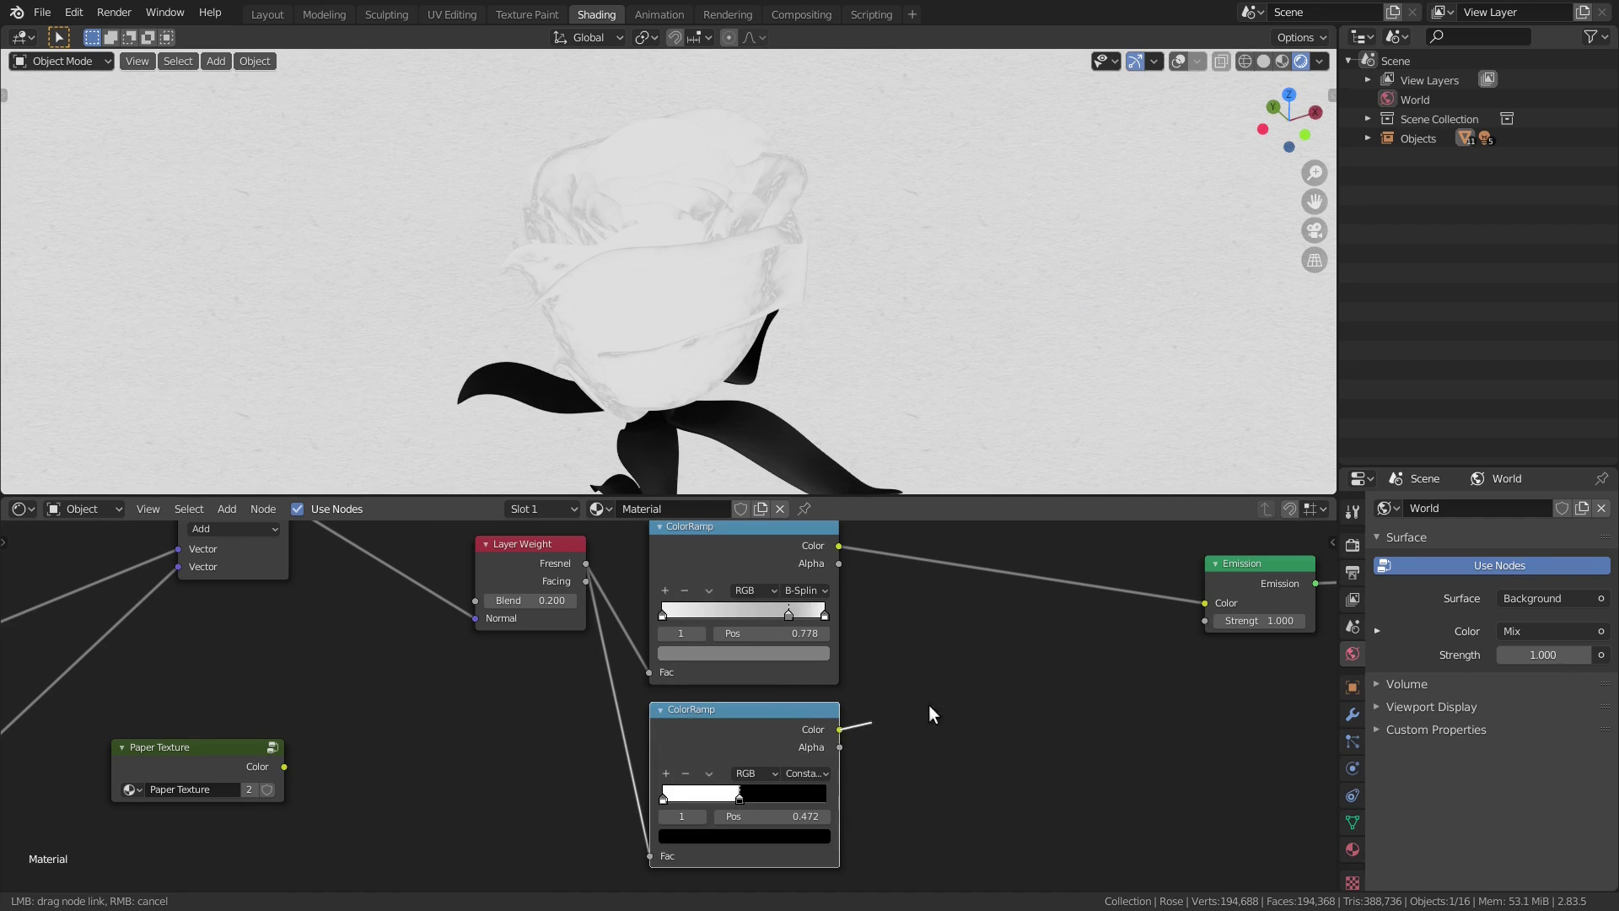
{"action": "left_click_drag", "start_coordinate": [1193, 599], "coordinate": [1199, 603]}
Add a Math node to the right of the two ColorRamps and connect both Color outputs to its Value inputs.
{"action": "middle_click_drag", "start_coordinate": [1067, 655], "coordinate": [1012, 658]}
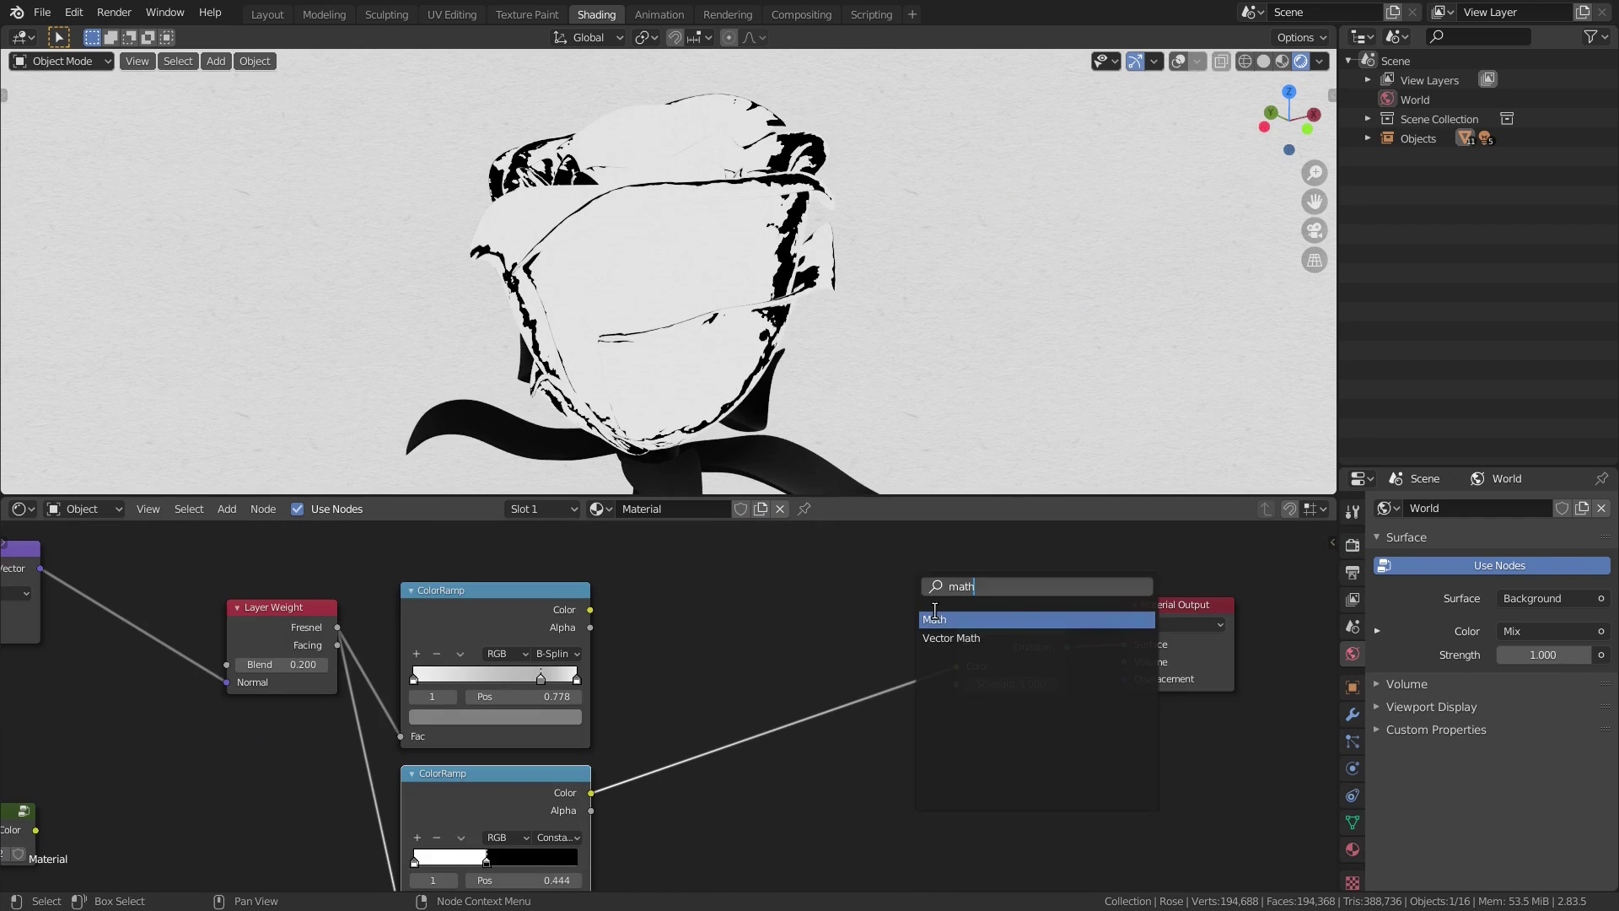
{"action": "left_click", "coordinate": [930, 607]}
{"action": "left_click", "coordinate": [715, 580]}
{"action": "left_click_drag", "start_coordinate": [588, 609], "coordinate": [710, 649]}
{"action": "left_click_drag", "start_coordinate": [591, 792], "coordinate": [652, 740]}
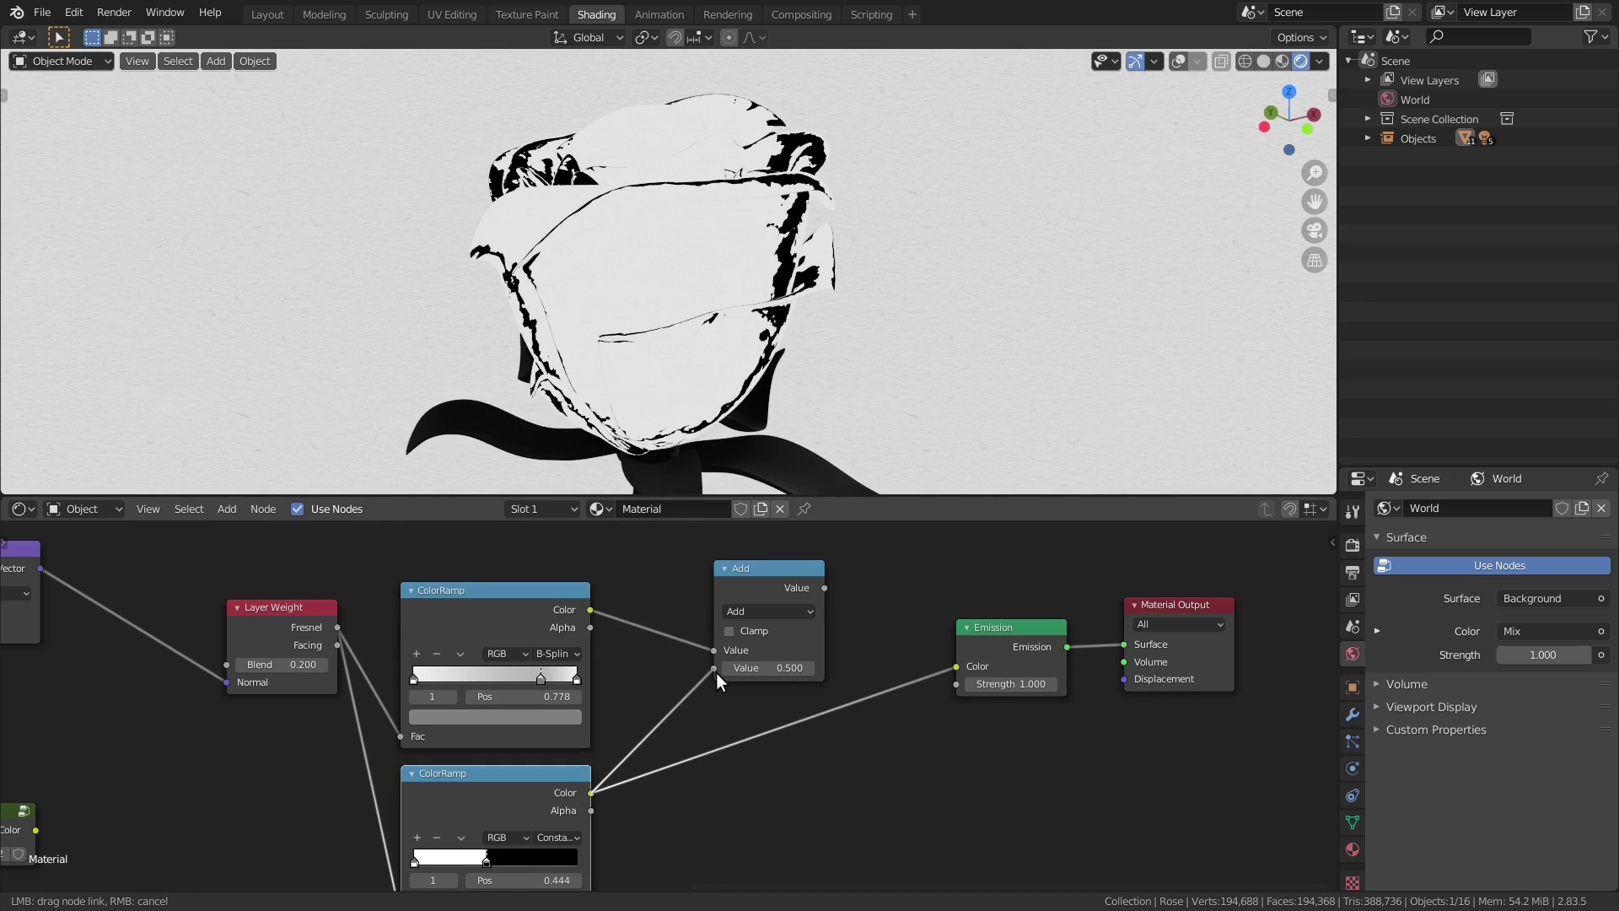
{"action": "left_click_drag", "start_coordinate": [716, 671], "coordinate": [716, 671]}
Set the Math node to Multiply and connect its Value output to the Emission color.
{"action": "left_click", "coordinate": [762, 610]}
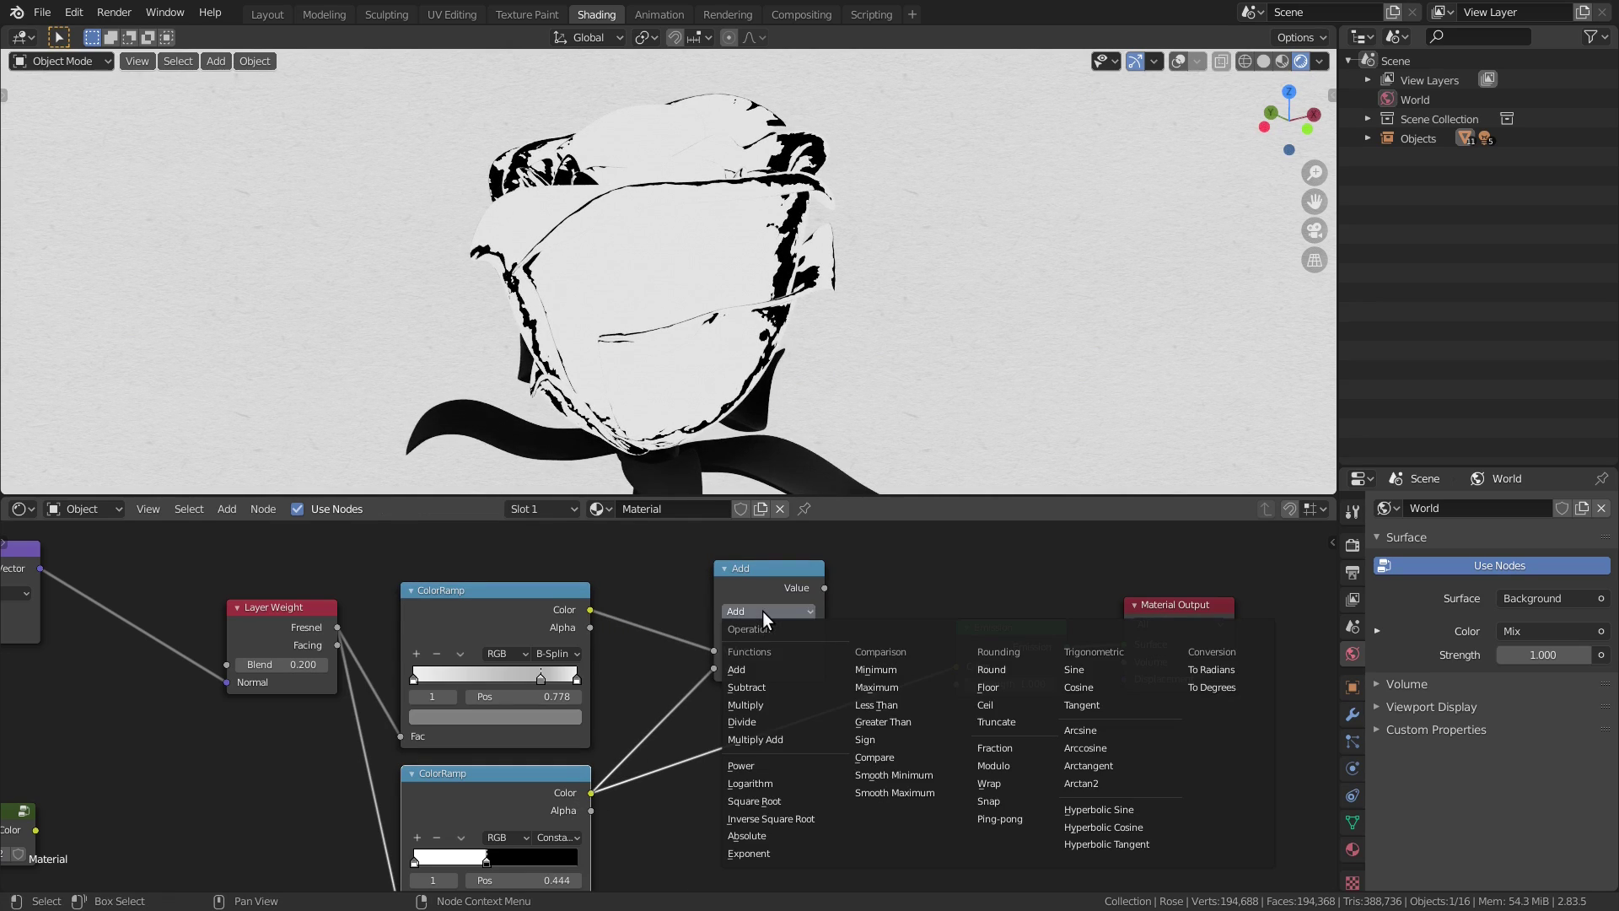
{"action": "left_click", "coordinate": [756, 704]}
{"action": "left_click_drag", "start_coordinate": [832, 590], "coordinate": [958, 666]}
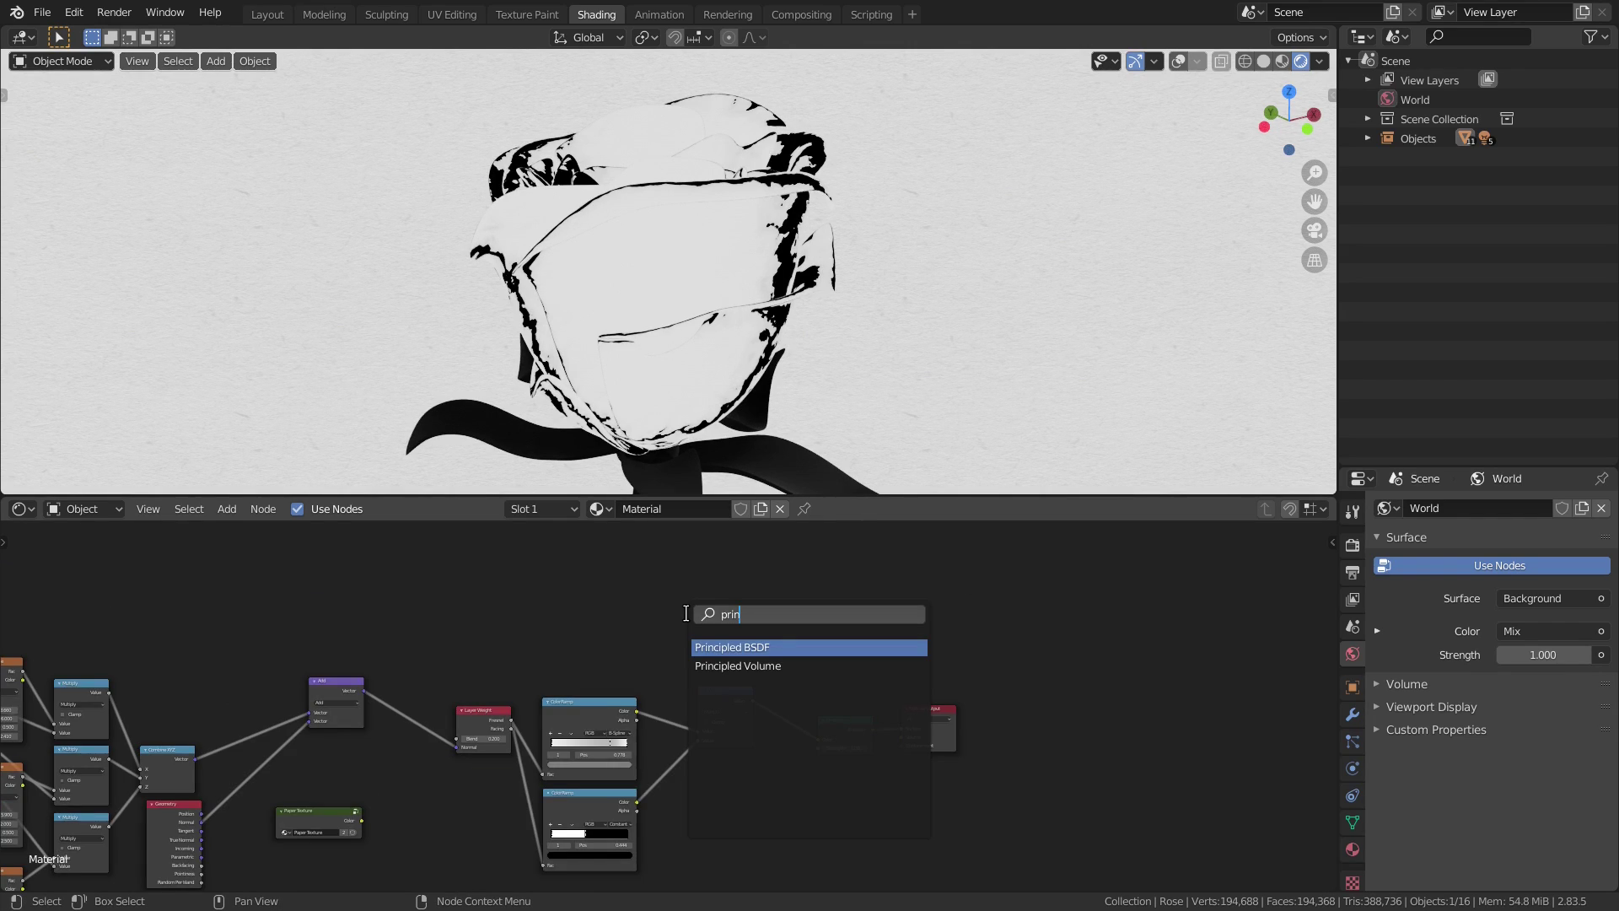
Add a Principled BSDF above the ColorRamps and connect the Vector Math Add node's output to its Normal input.
{"action": "key", "text": "Return"}
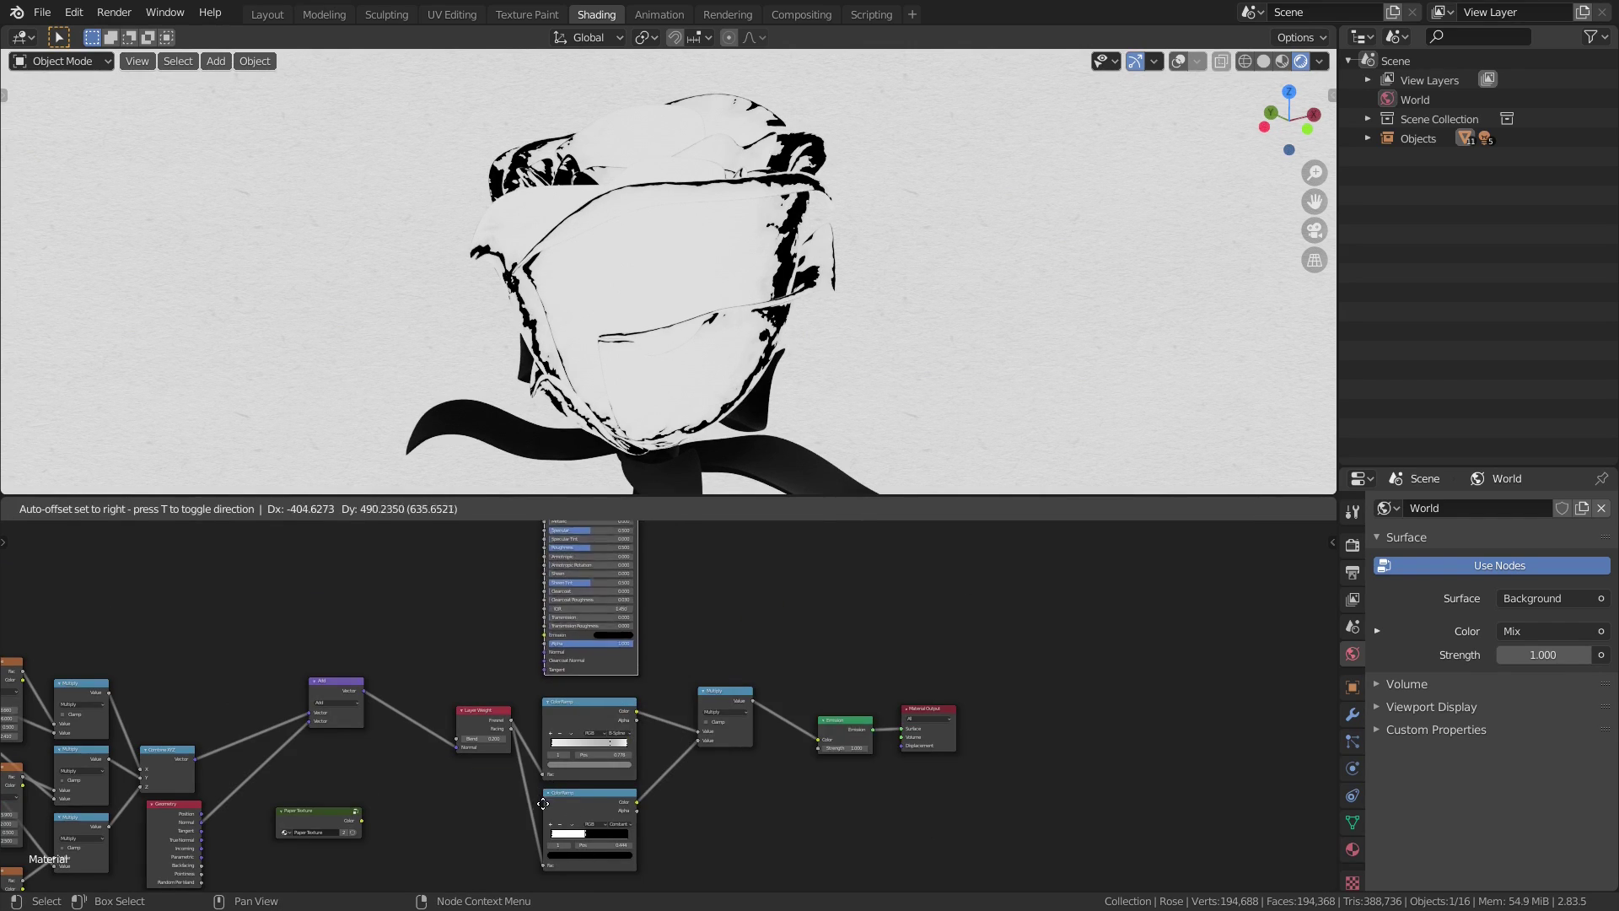
{"action": "left_click", "coordinate": [547, 806]}
{"action": "middle_click_drag", "start_coordinate": [824, 654], "coordinate": [752, 747]}
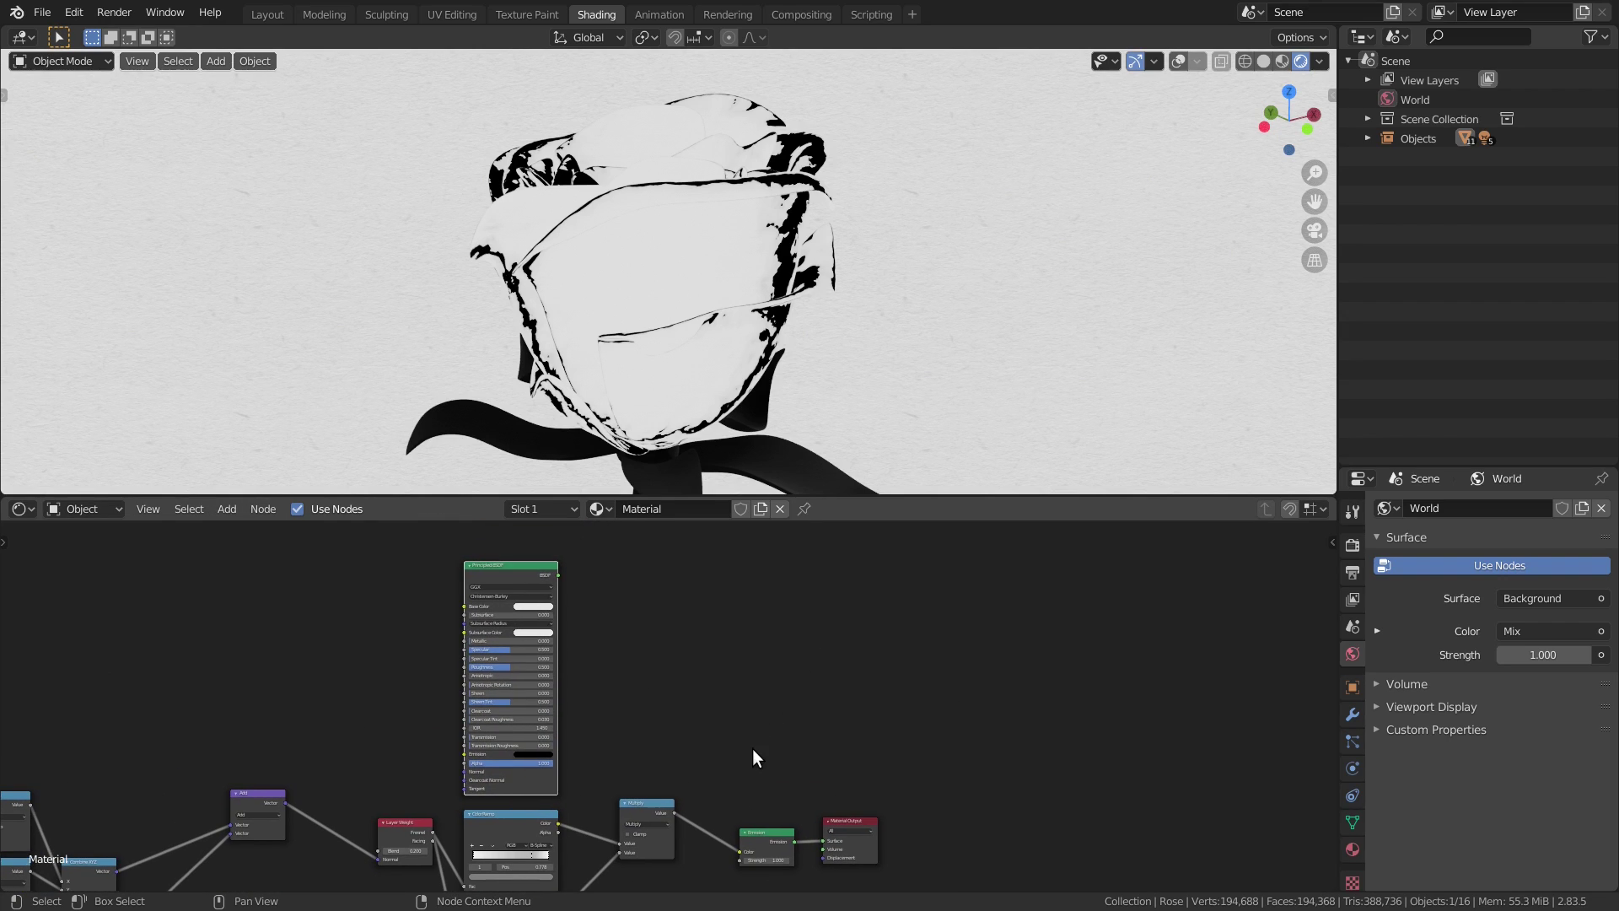
{"action": "left_click_drag", "start_coordinate": [285, 803], "coordinate": [465, 772]}
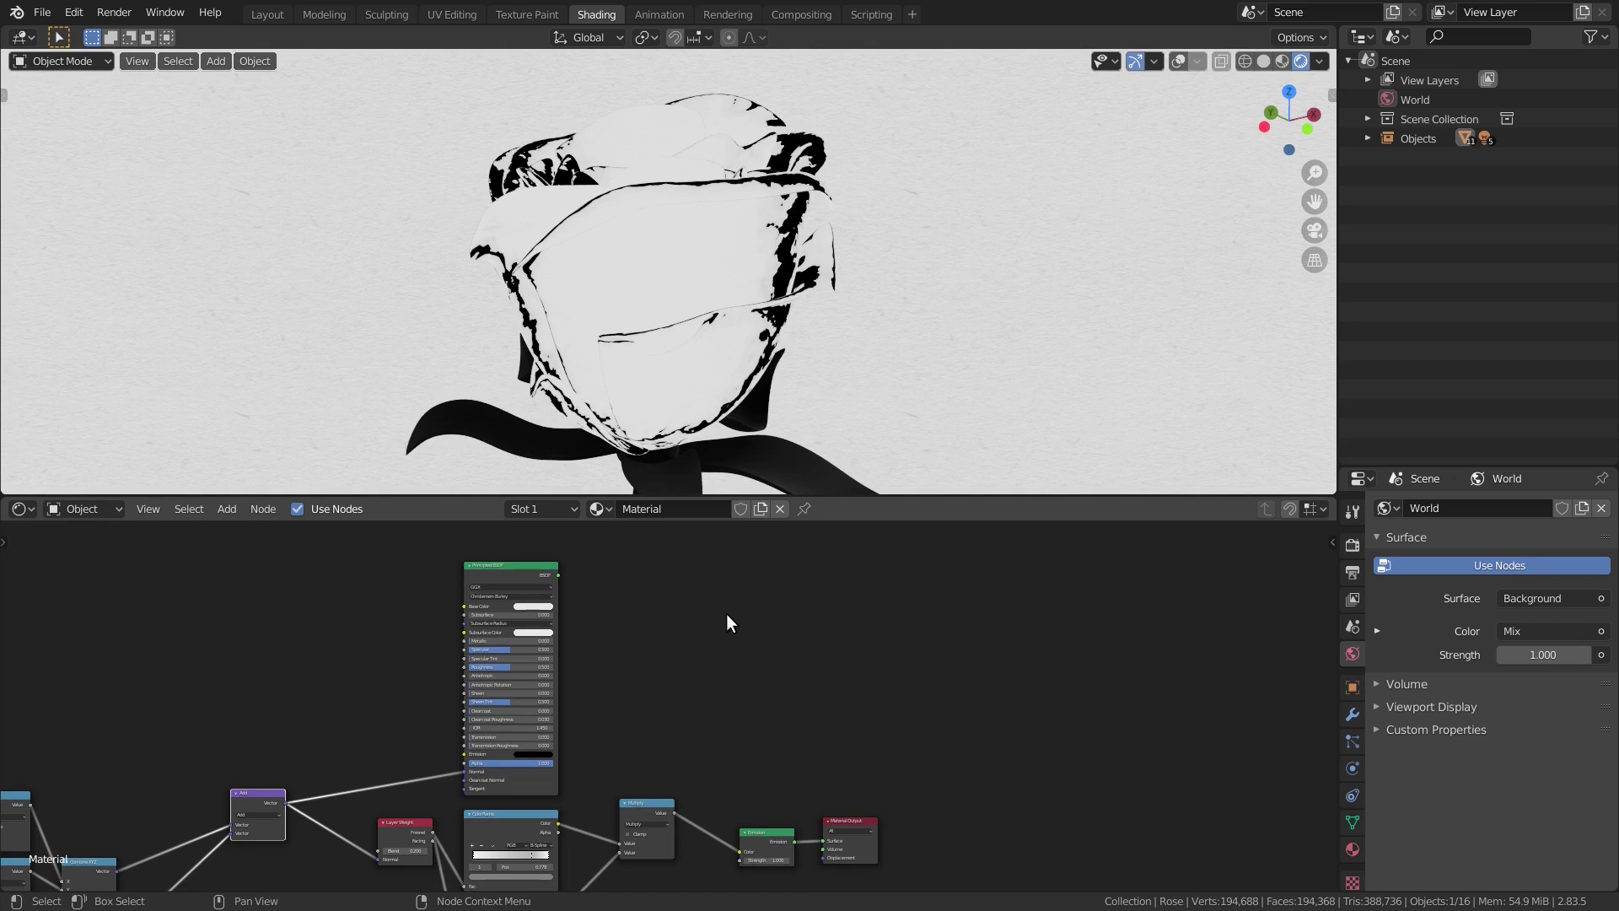
Add a Shader to RGB node beside the Principled BSDF and connect the BSDF output to its Shader input.
{"action": "key", "text": "shift+a"}
{"action": "left_click", "coordinate": [735, 587]}
{"action": "type", "text": "shad"}
{"action": "left_click", "coordinate": [774, 658]}
{"action": "left_click", "coordinate": [620, 603]}
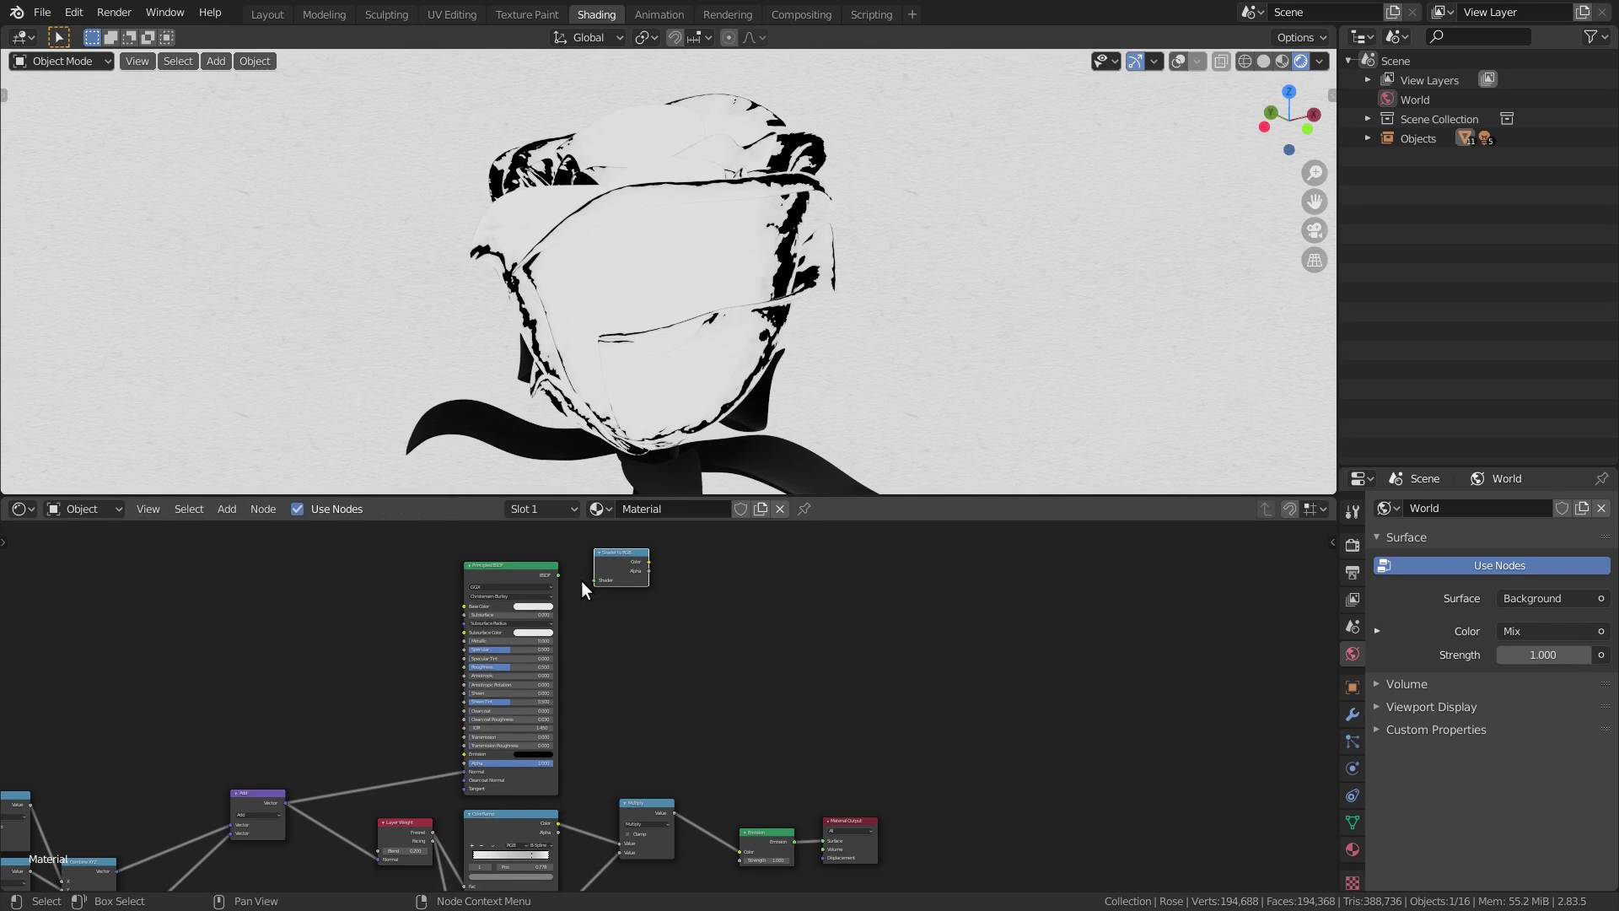
{"action": "left_click_drag", "start_coordinate": [559, 573], "coordinate": [601, 587]}
Add a new ColorRamp between the Shader to RGB node's Color output and the Emission color.
{"action": "key", "text": "shift+a"}
{"action": "left_click", "coordinate": [755, 575]}
{"action": "type", "text": "colo"}
{"action": "left_click", "coordinate": [778, 625]}
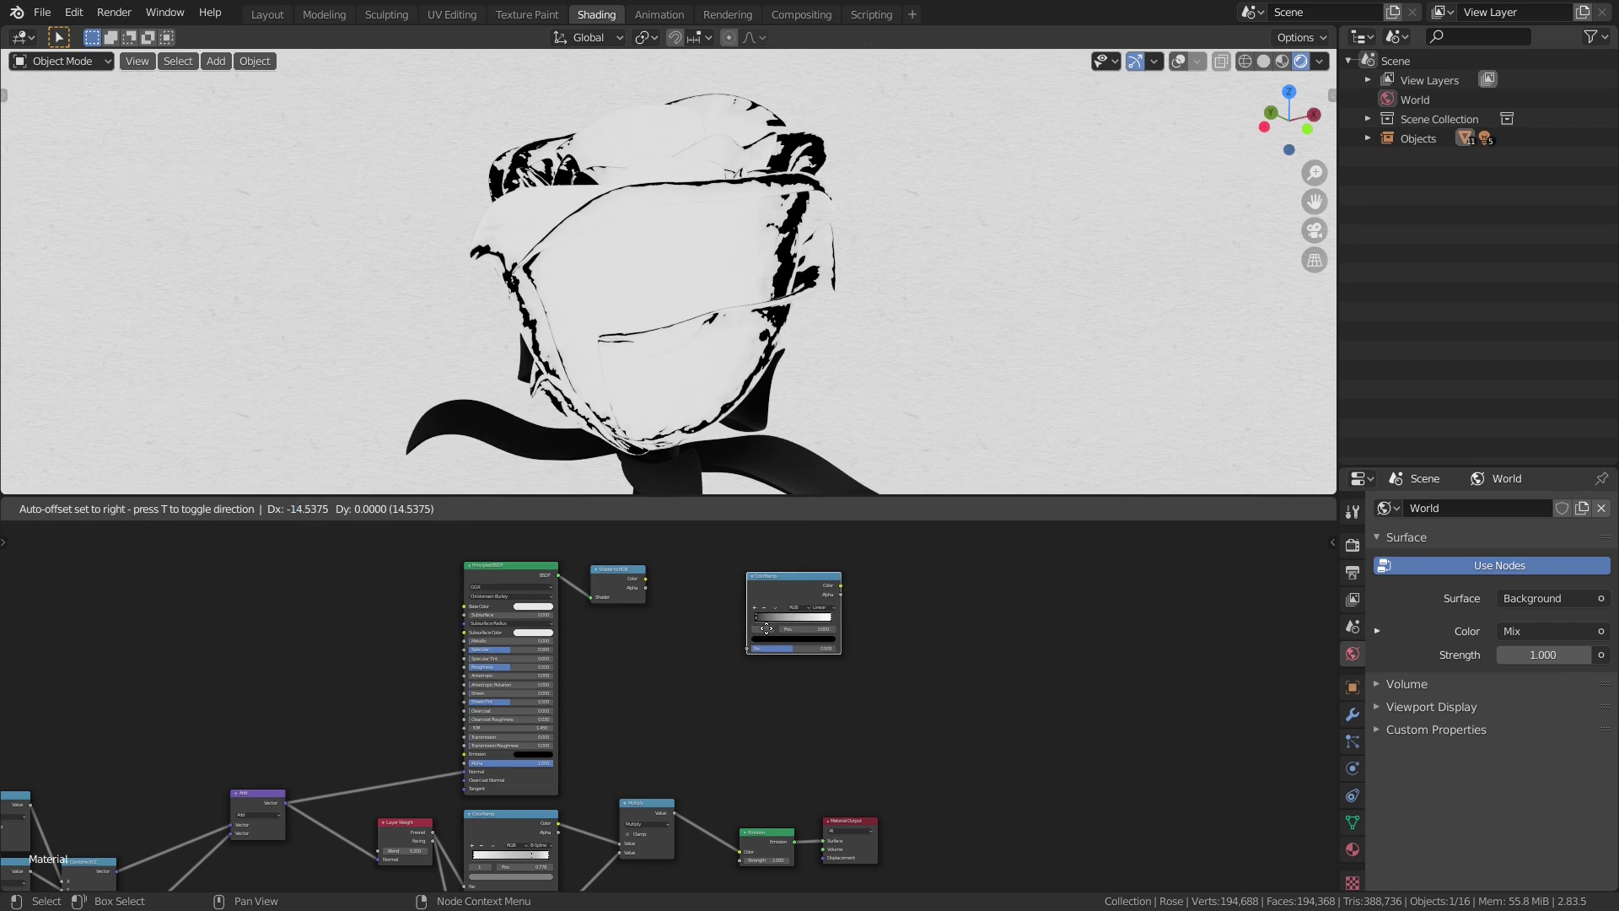
{"action": "left_click", "coordinate": [724, 607]}
{"action": "left_click", "coordinate": [644, 582]}
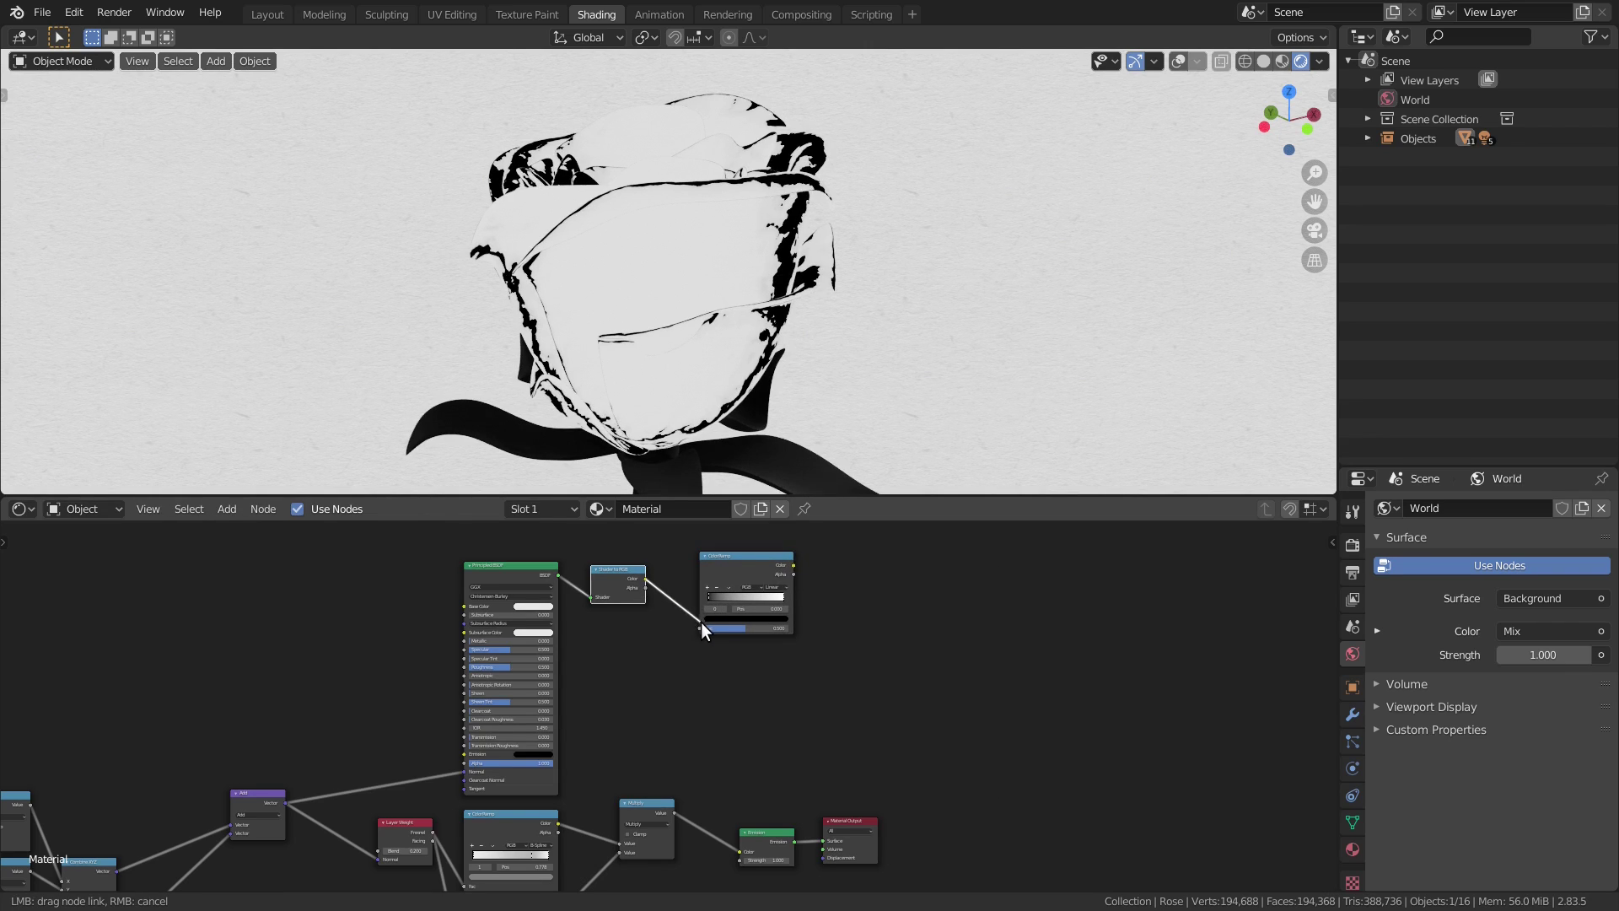
{"action": "left_click_drag", "start_coordinate": [701, 620], "coordinate": [703, 625]}
Move the new ramp's white stop to 0.185 and add a mid-grey stop at 0.093.
{"action": "middle_click_drag", "start_coordinate": [786, 305], "coordinate": [756, 353]}
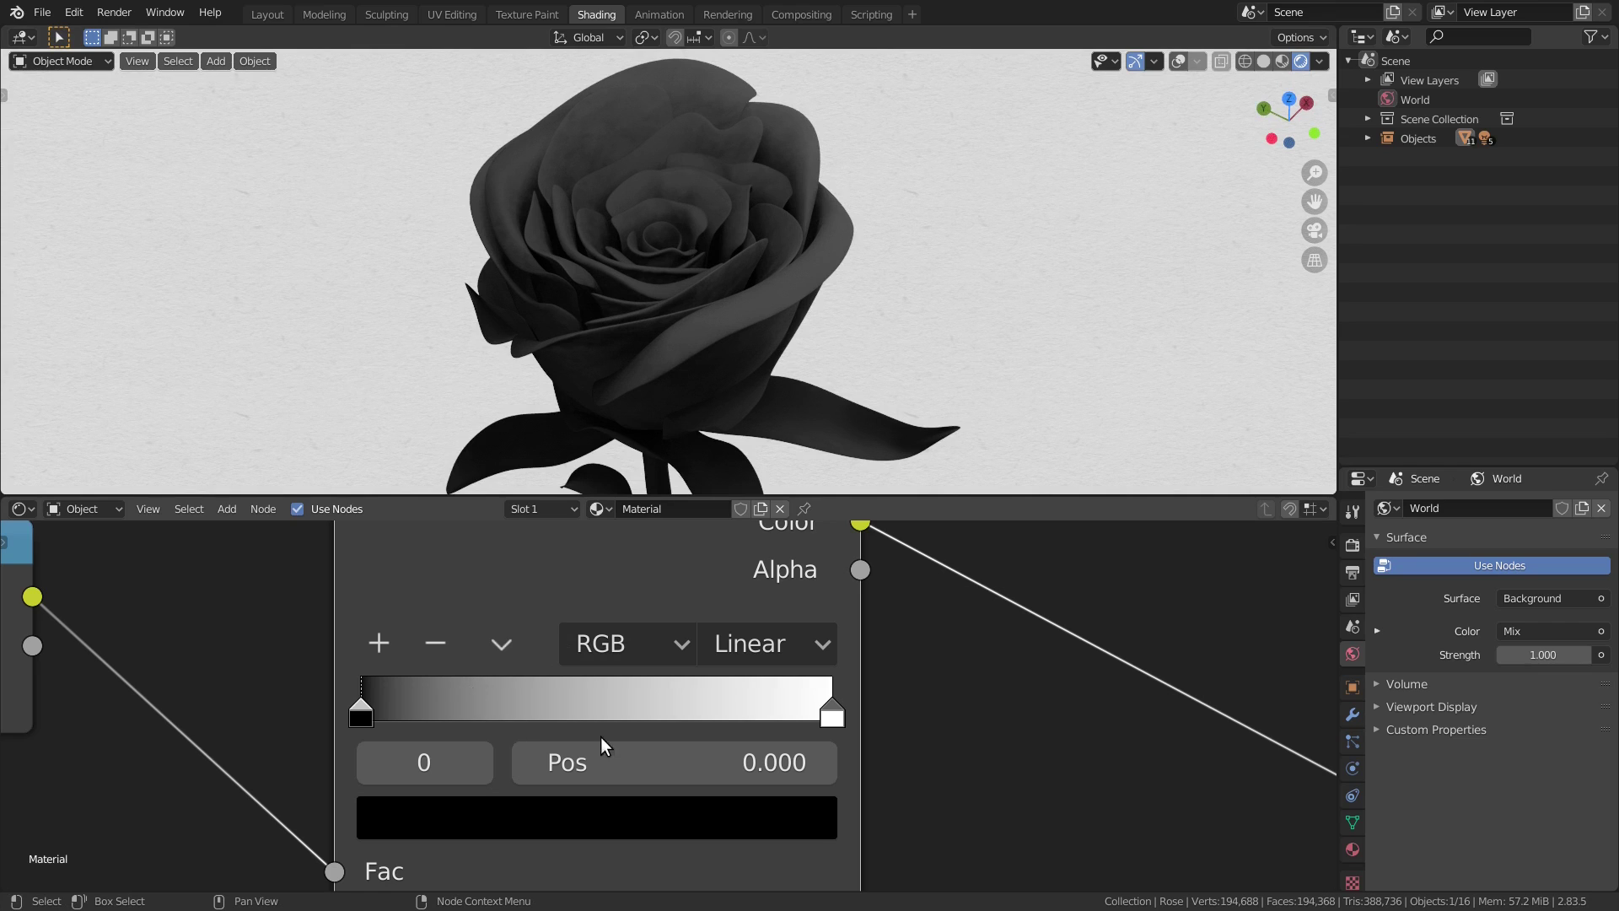
{"action": "left_click_drag", "start_coordinate": [833, 720], "coordinate": [445, 723]}
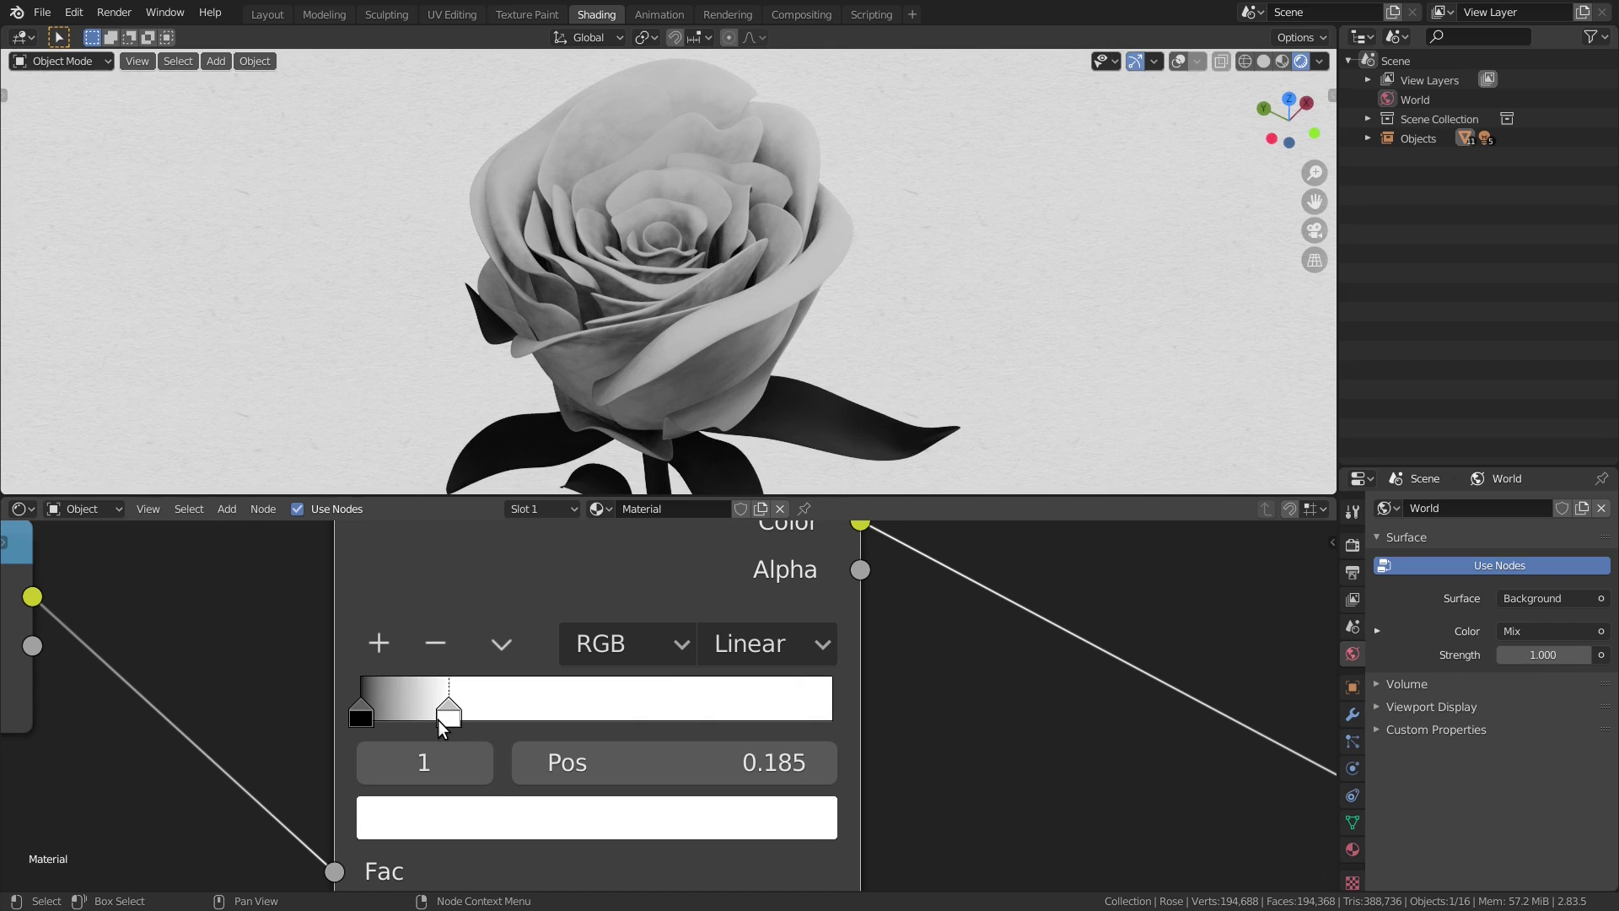
{"action": "left_click", "coordinate": [379, 643]}
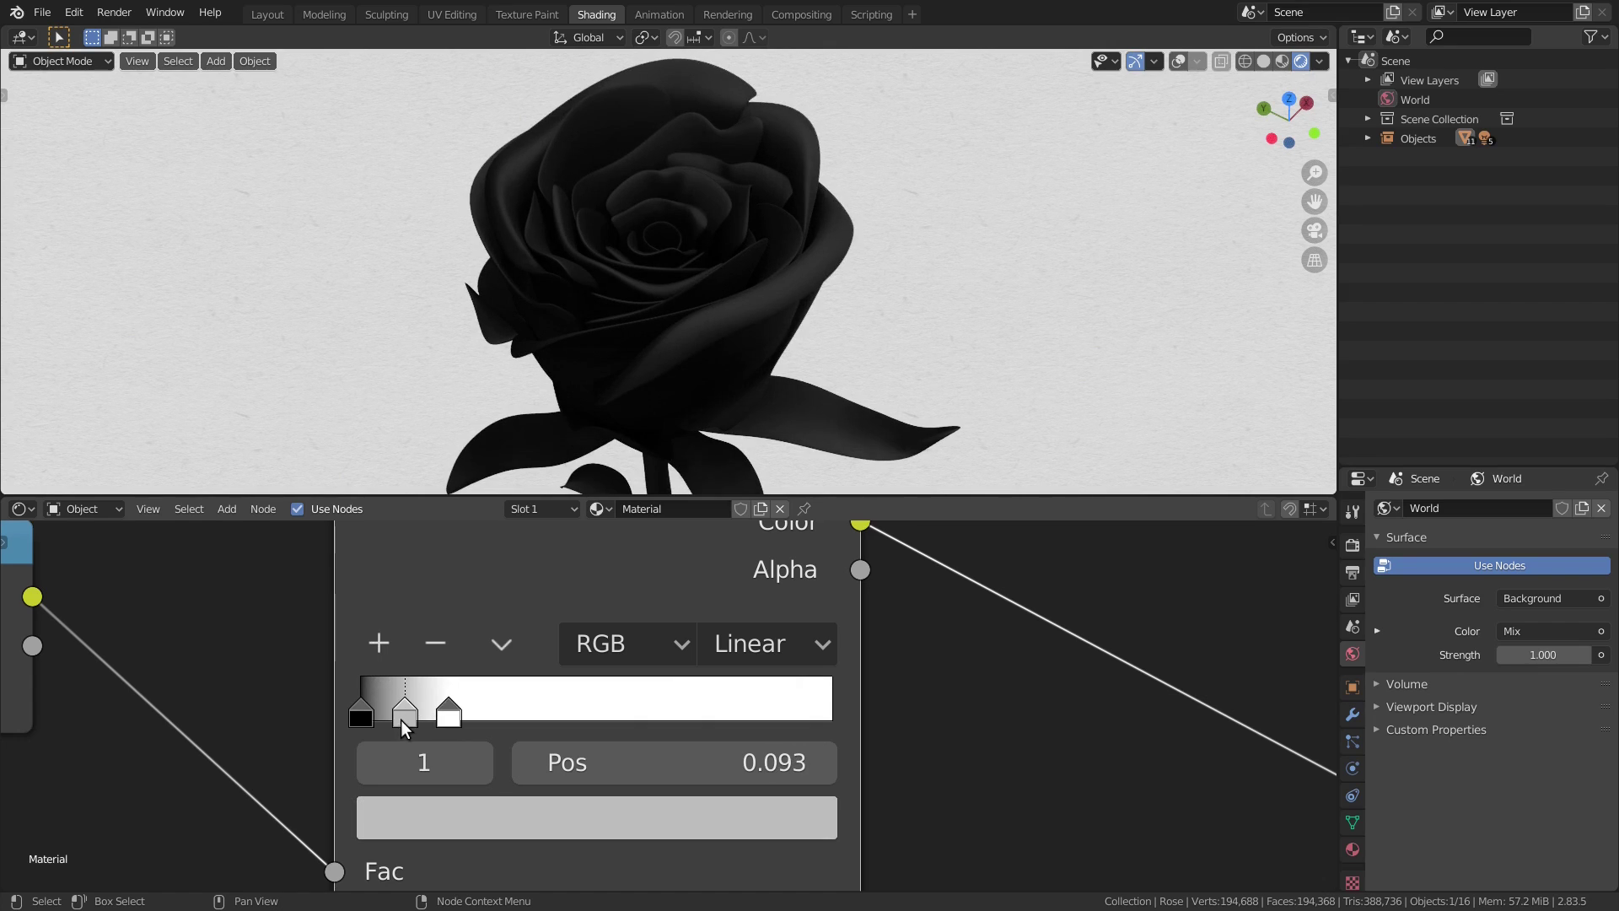
{"action": "left_click", "coordinate": [472, 811]}
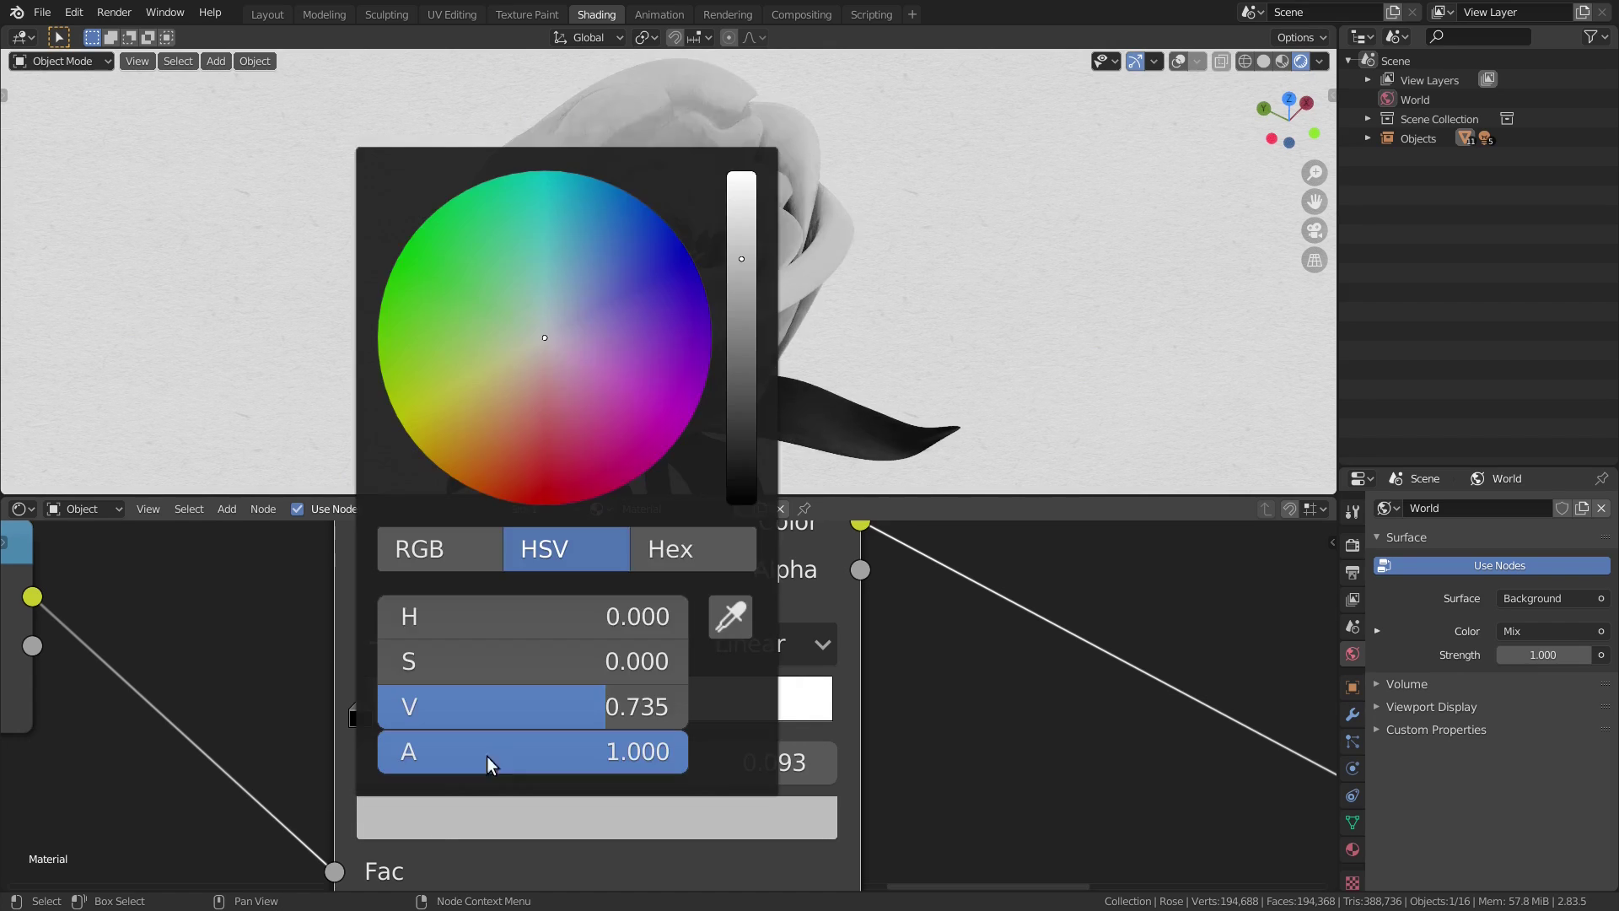
{"action": "left_click_drag", "start_coordinate": [747, 445], "coordinate": [742, 348]}
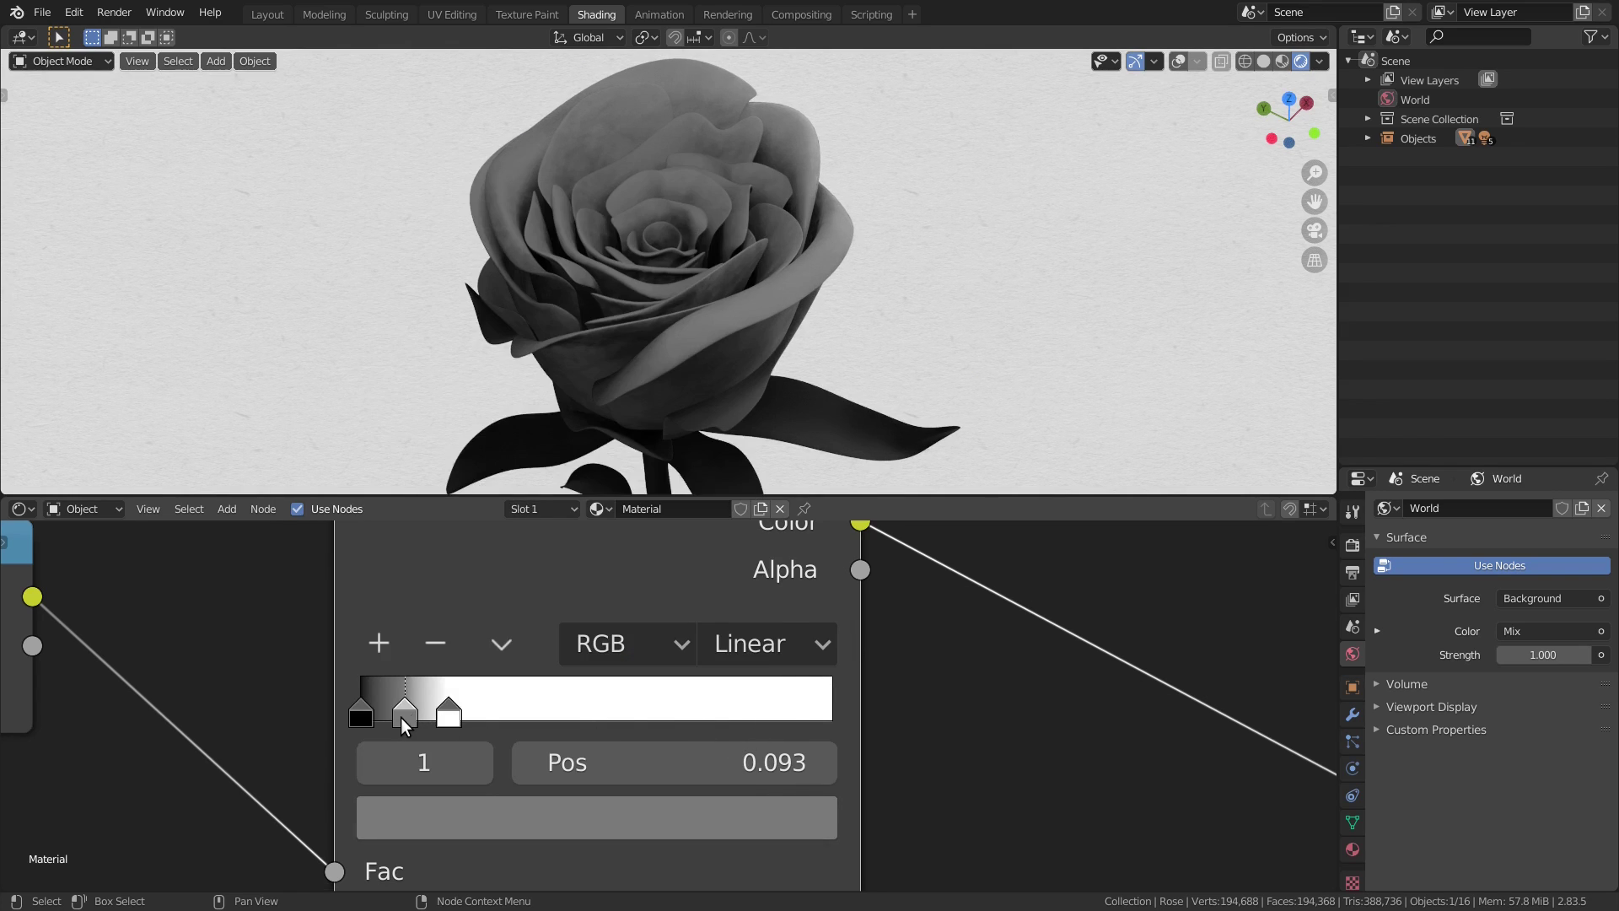
Add another stop near the ramp's dark end, make it white and move it to position 0.077.
{"action": "left_click_drag", "start_coordinate": [403, 725], "coordinate": [423, 712]}
{"action": "left_click", "coordinate": [376, 641]}
{"action": "key", "text": "g"}
{"action": "left_click", "coordinate": [402, 722]}
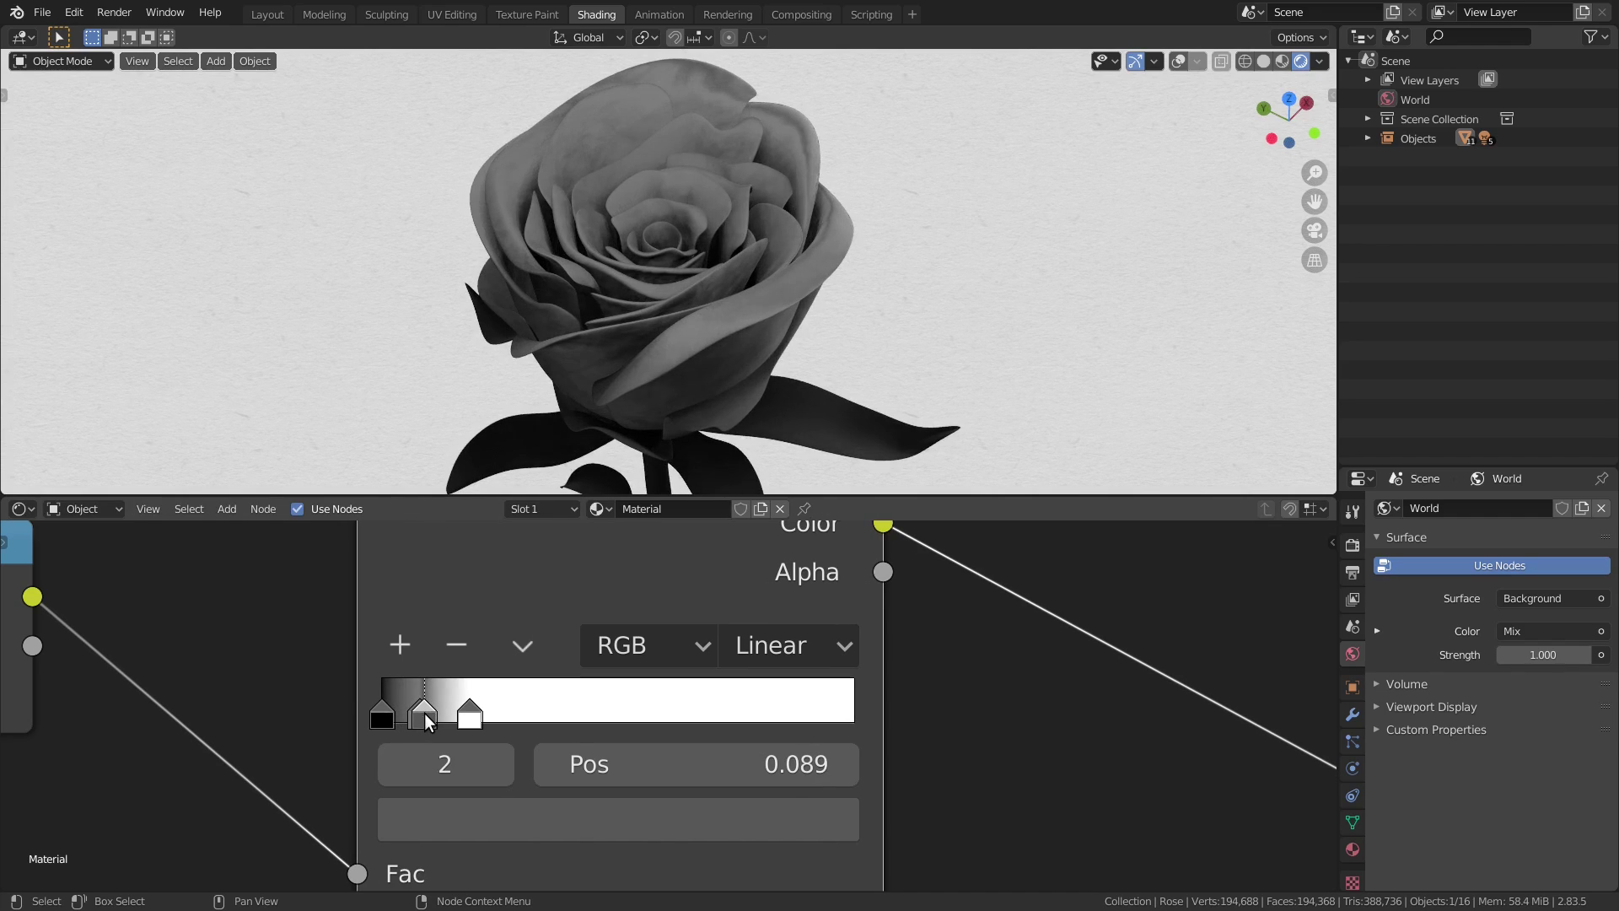
{"action": "left_click", "coordinate": [452, 806]}
{"action": "left_click_drag", "start_coordinate": [761, 351], "coordinate": [762, 175]}
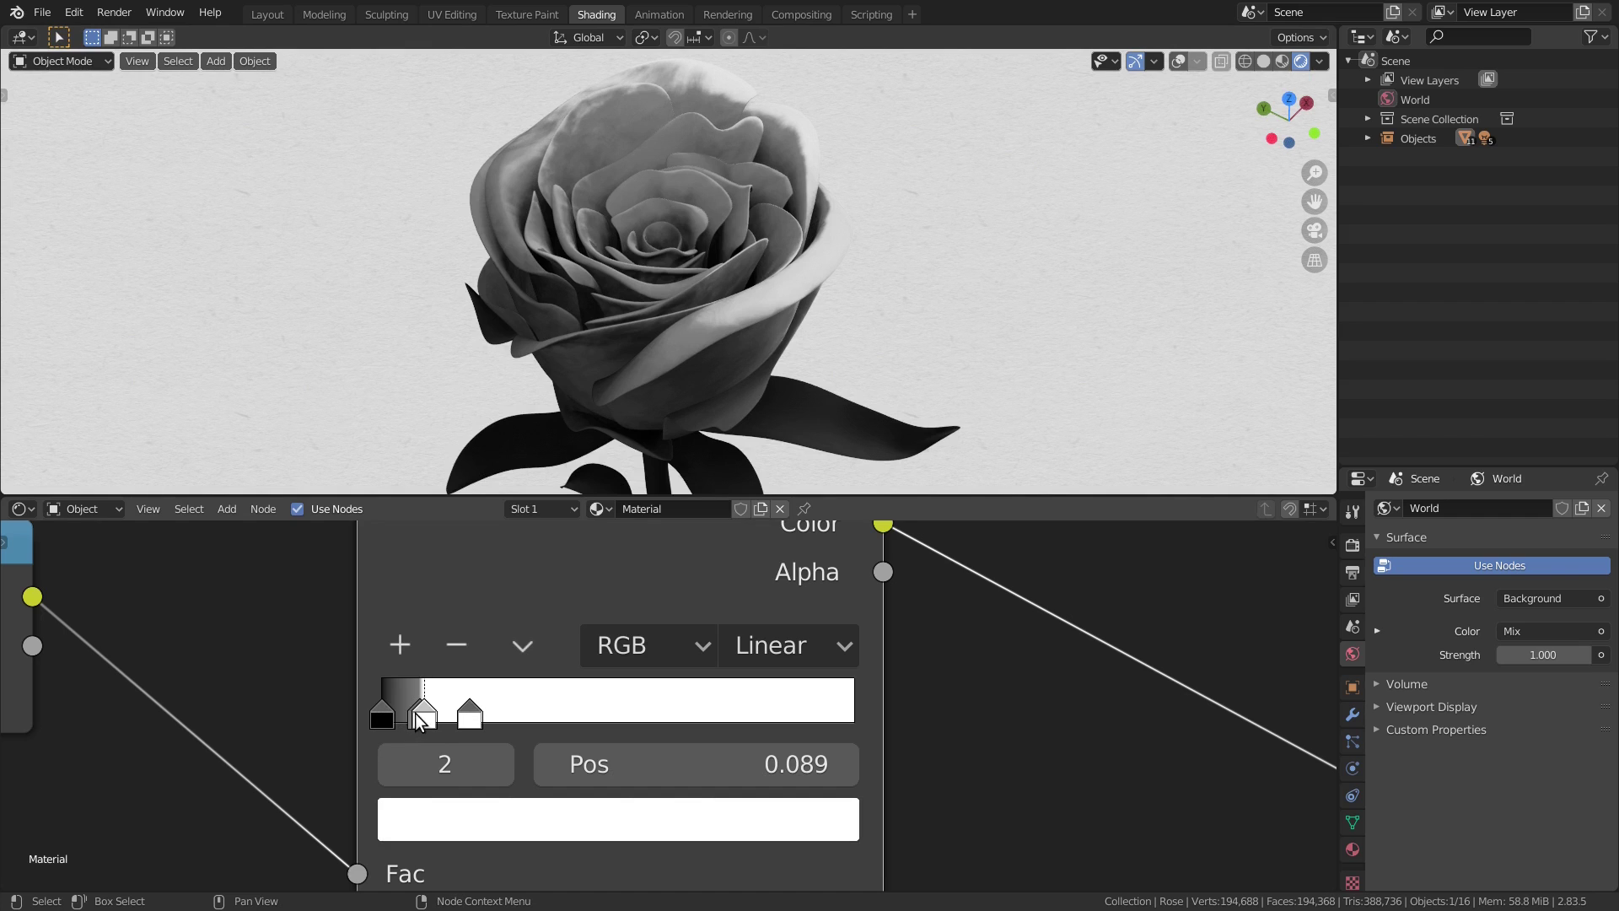
{"action": "left_click_drag", "start_coordinate": [416, 713], "coordinate": [413, 715]}
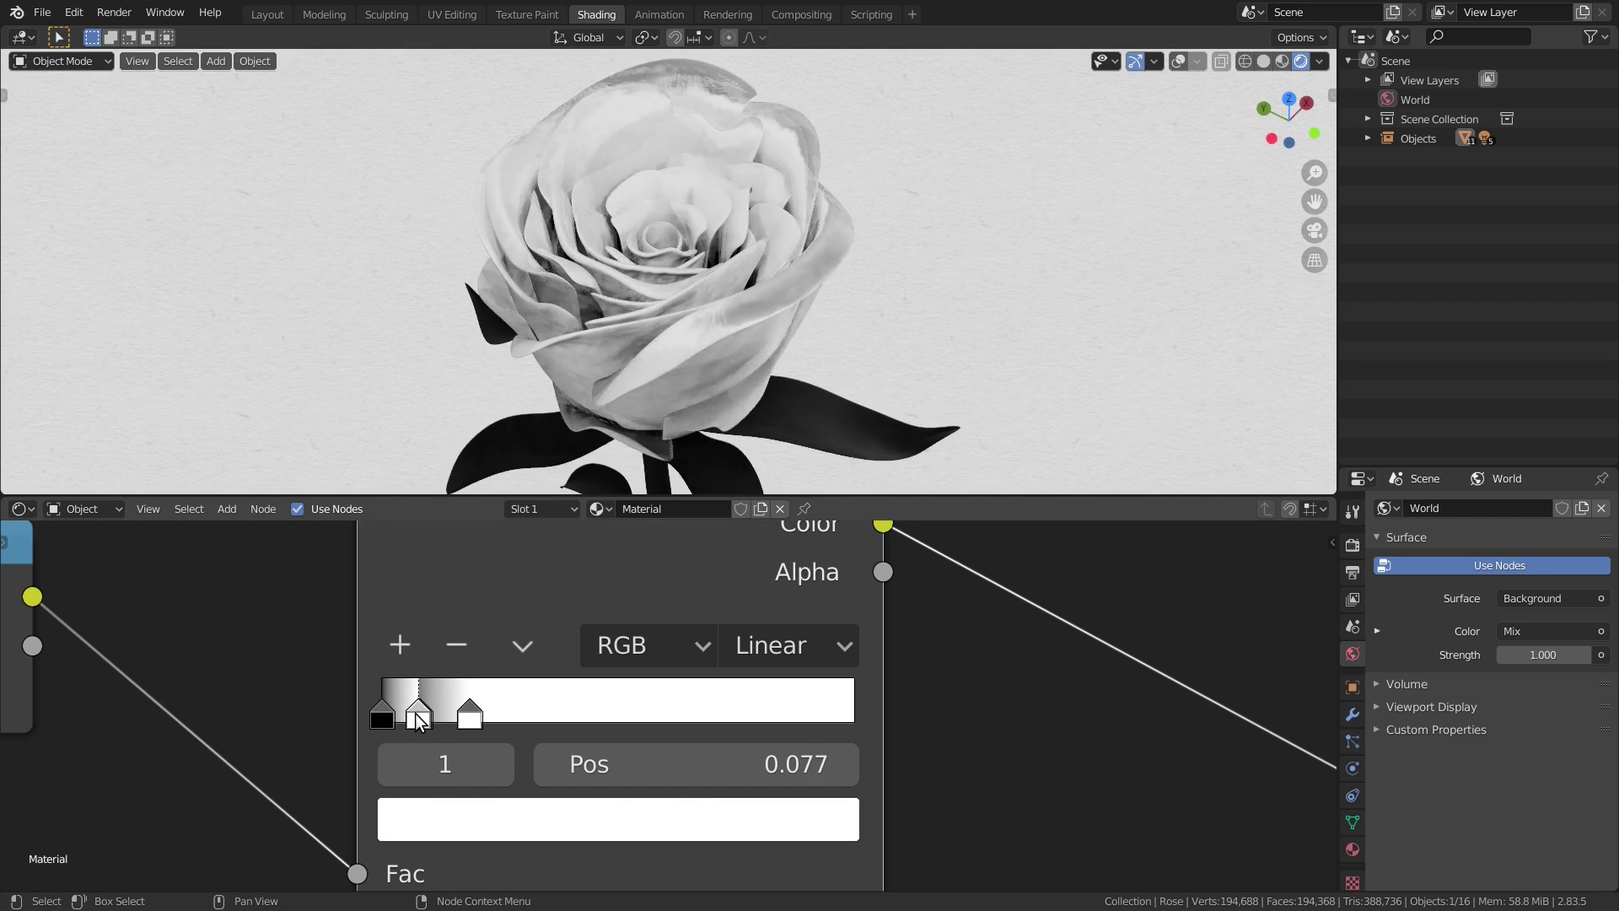
Add another stop to the ramp, darken it to near black and move it to position 0.183.
{"action": "left_click", "coordinate": [400, 645]}
{"action": "left_click_drag", "start_coordinate": [401, 717], "coordinate": [452, 719]}
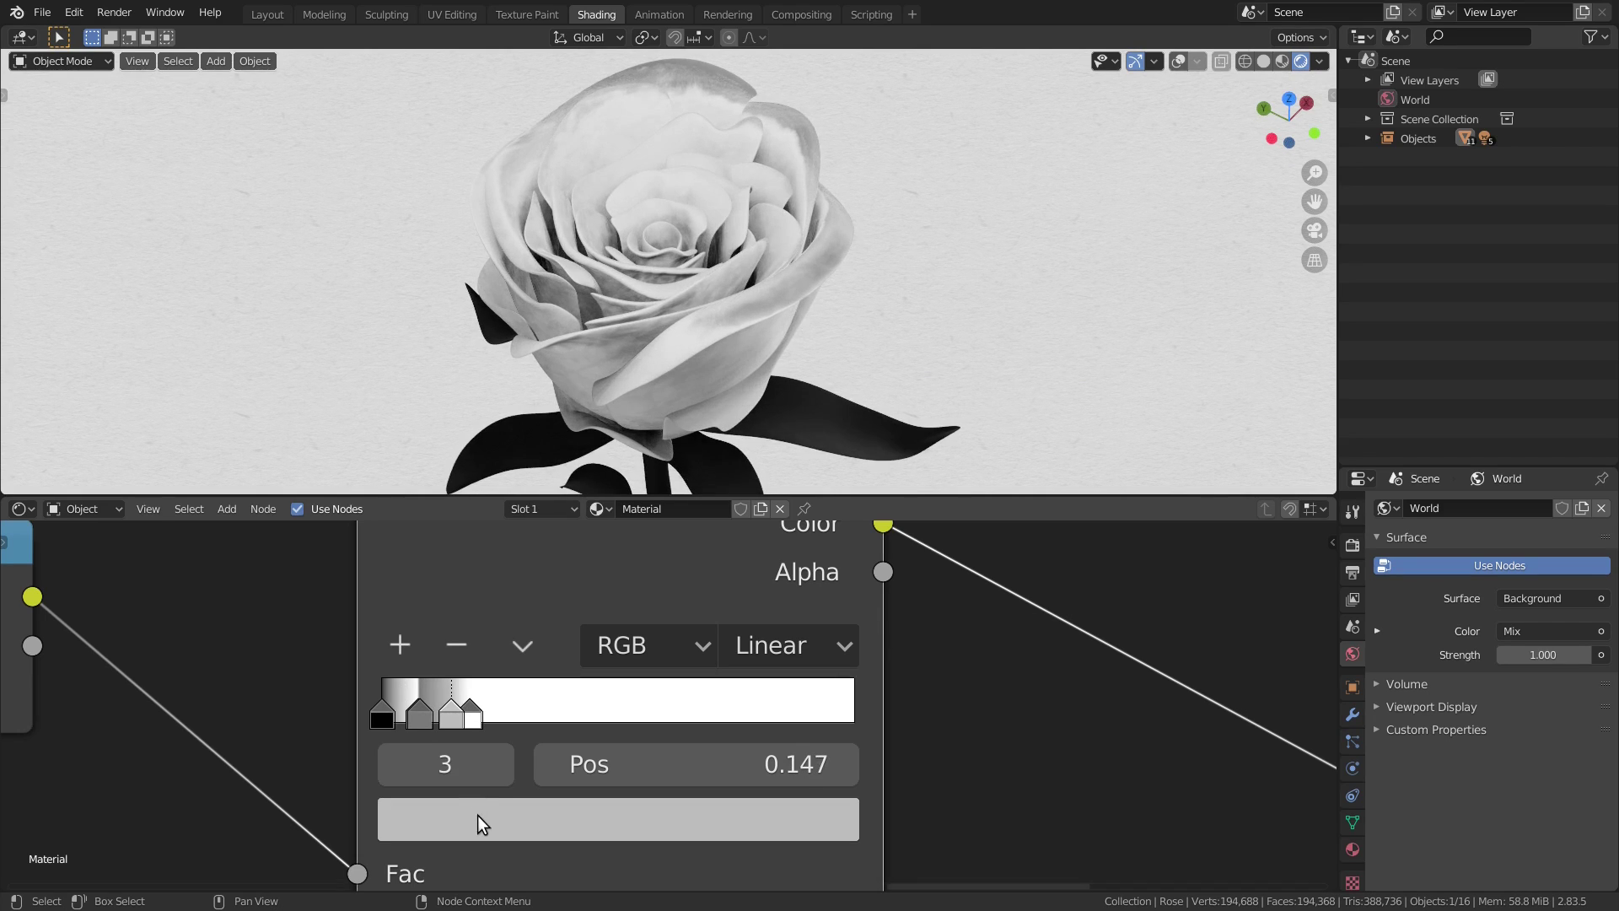
{"action": "left_click", "coordinate": [629, 821]}
{"action": "left_click_drag", "start_coordinate": [756, 423], "coordinate": [762, 453]}
{"action": "left_click_drag", "start_coordinate": [452, 708], "coordinate": [469, 712]}
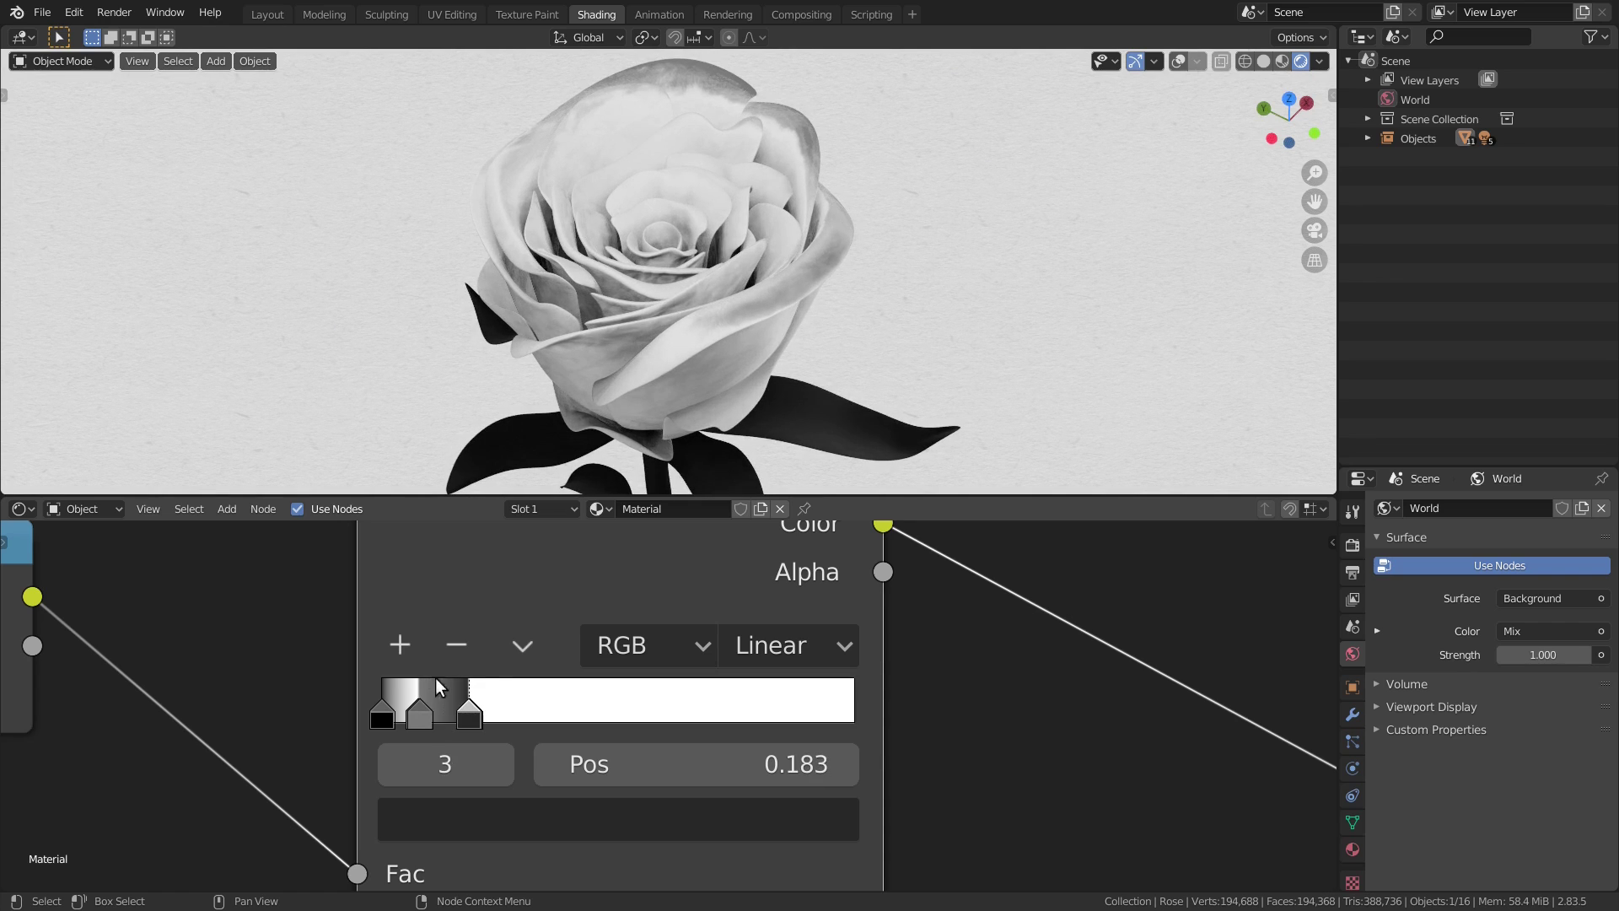
Add a white stop at 0.132, between the grey stop and the near-black stop.
{"action": "left_click", "coordinate": [402, 643]}
{"action": "left_click", "coordinate": [453, 814]}
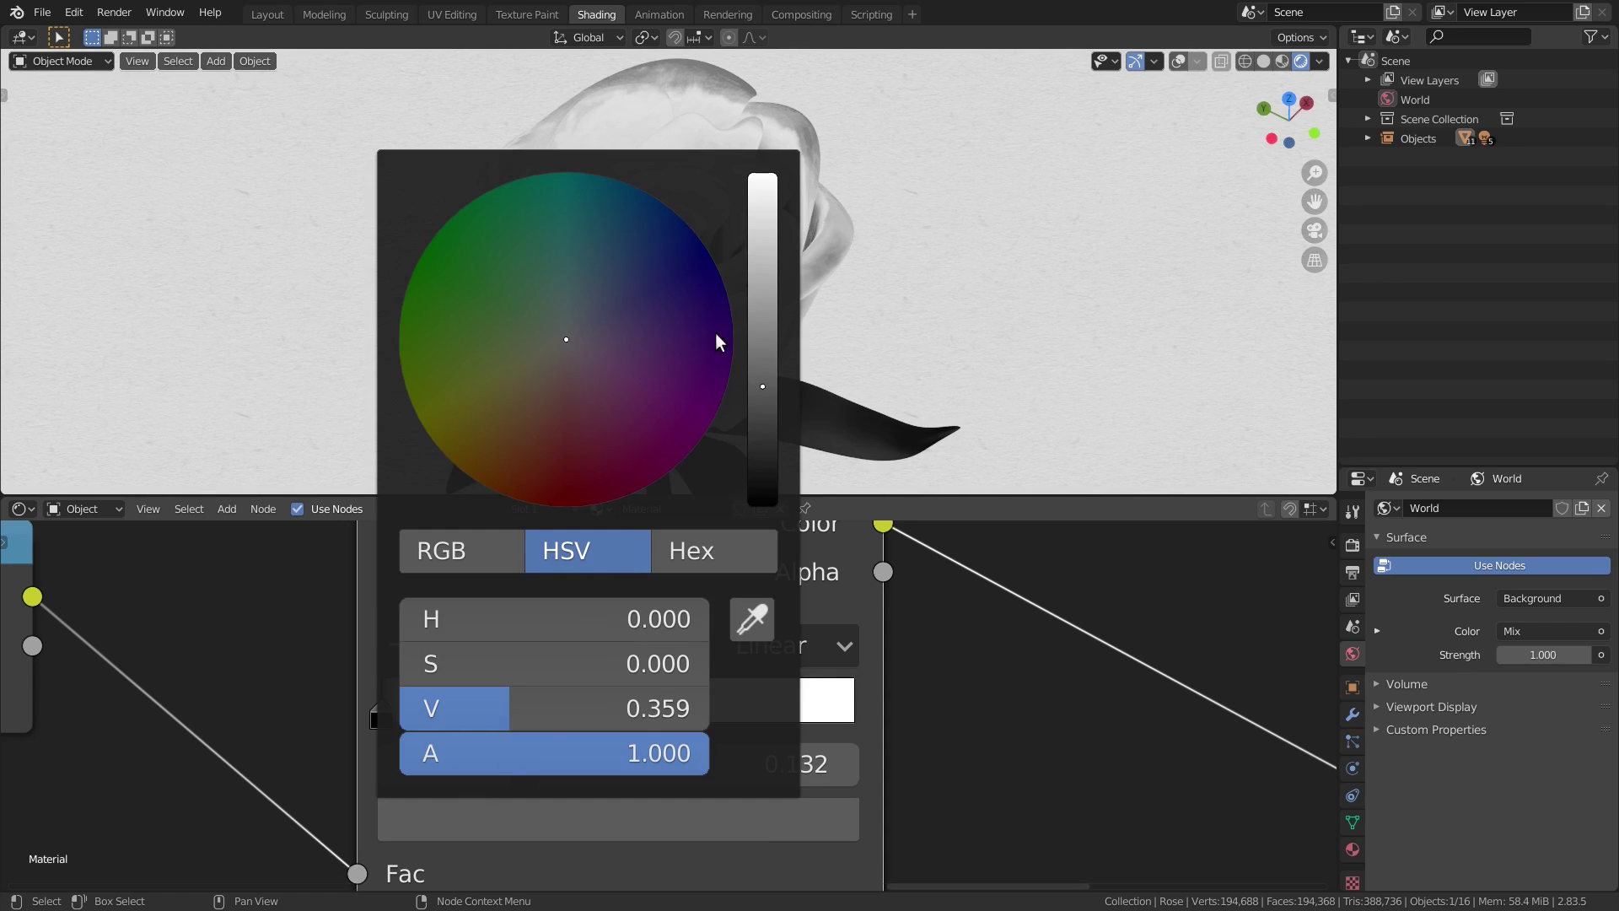
{"action": "left_click_drag", "start_coordinate": [757, 326], "coordinate": [762, 175]}
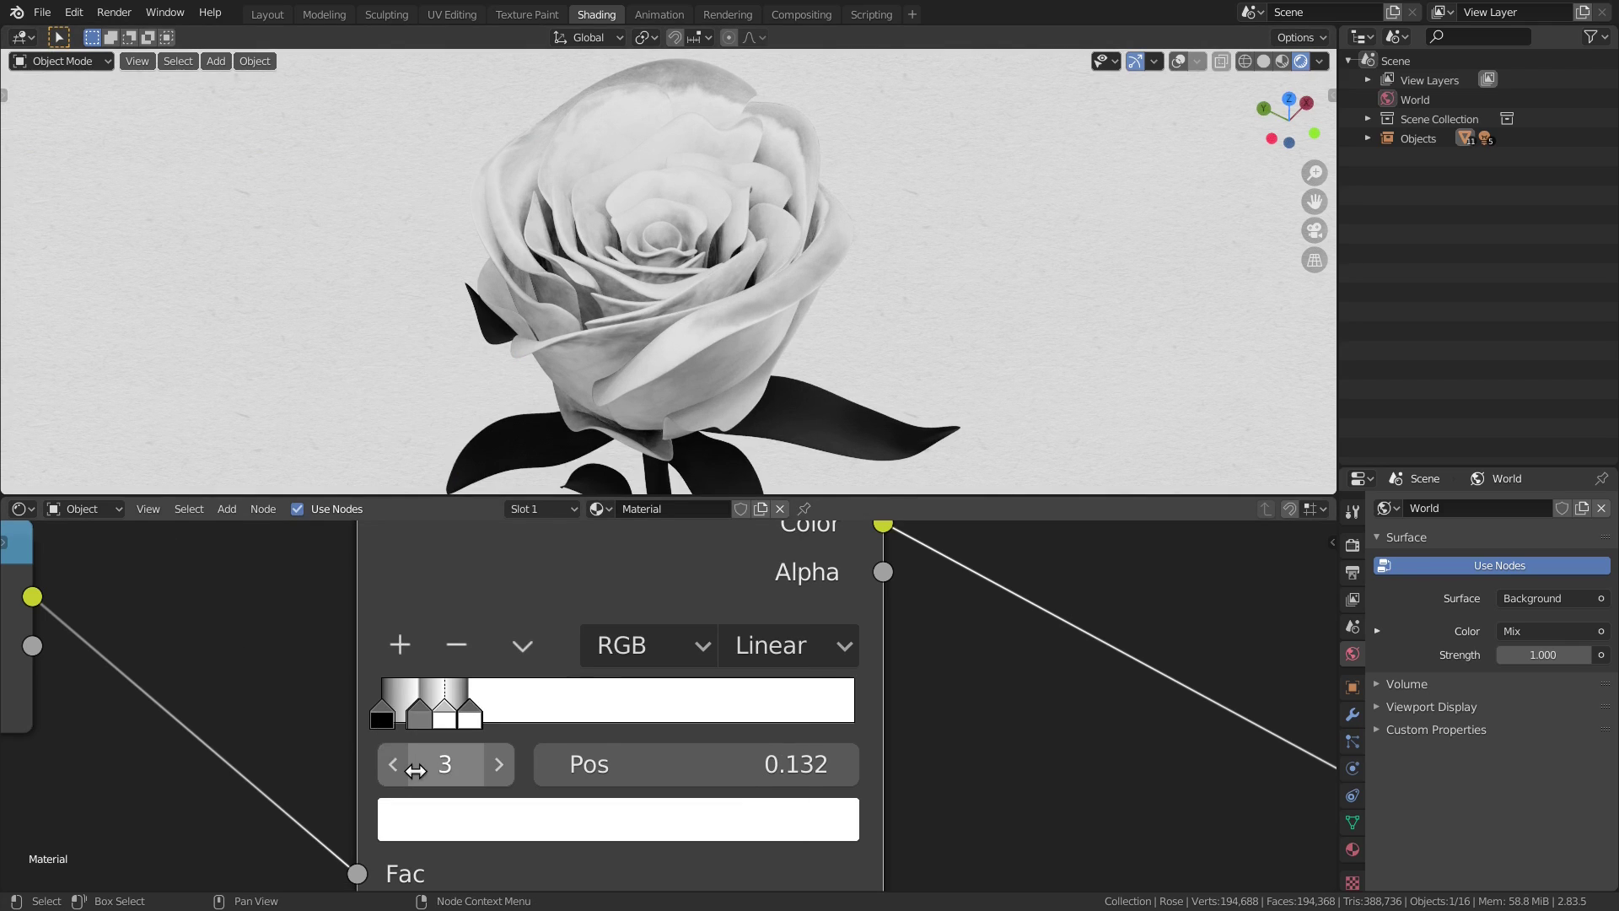
{"action": "left_click_drag", "start_coordinate": [473, 716], "coordinate": [474, 720]}
{"action": "middle_click_drag", "start_coordinate": [620, 305], "coordinate": [730, 237]}
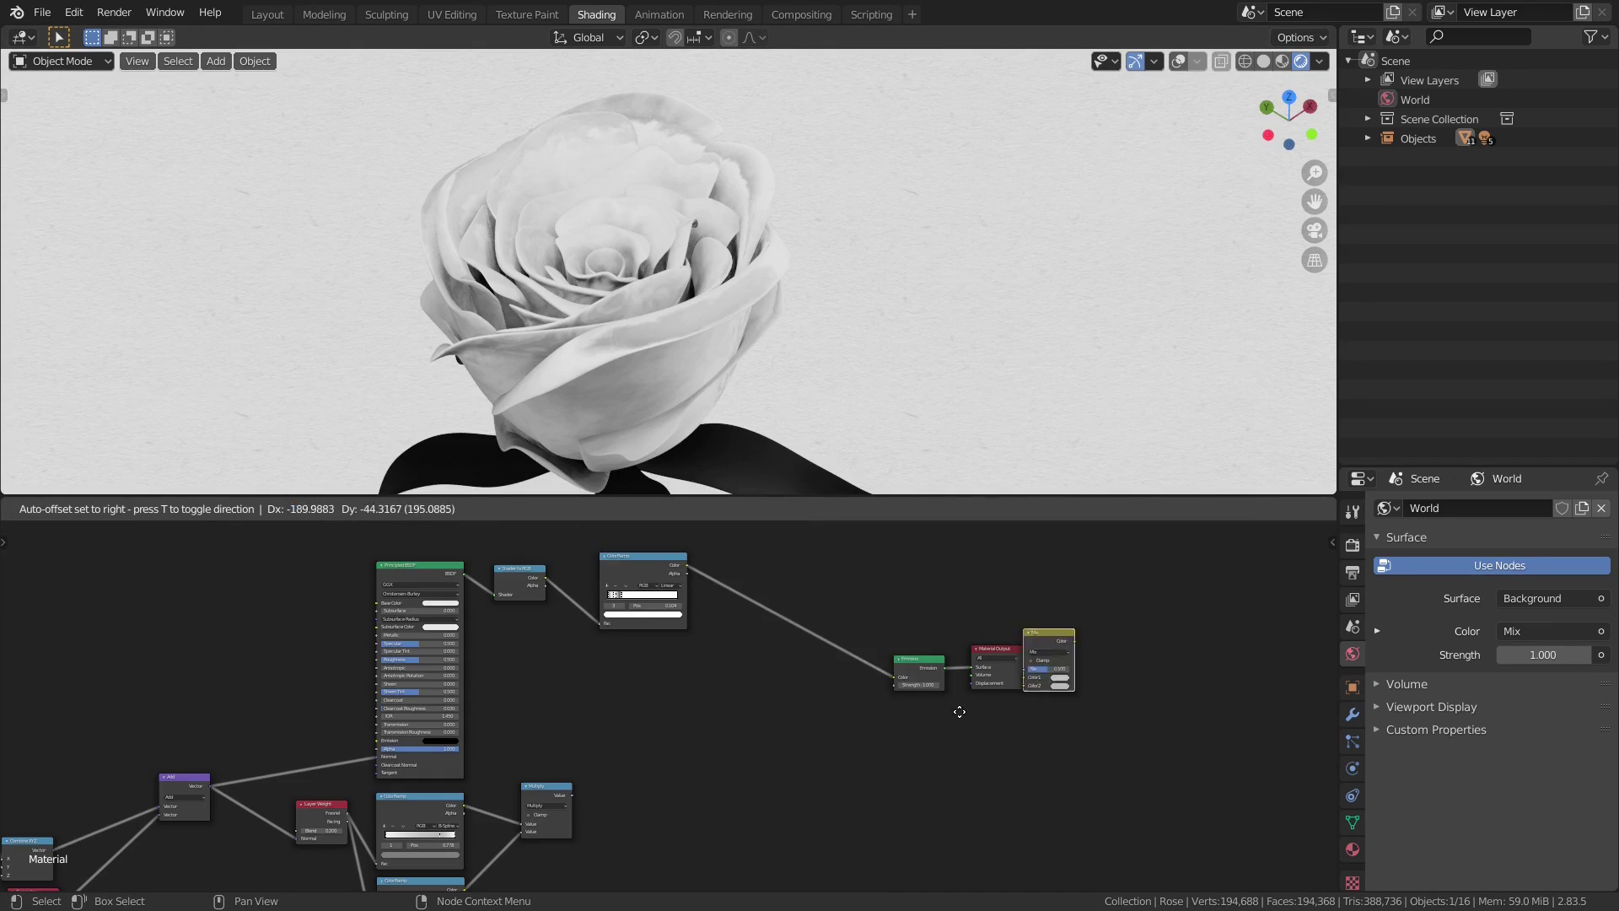
Insert the Mix node before the Emission node, move the Paper Texture group below the Multiply math node, and add a second Mix node.
{"action": "left_click_drag", "start_coordinate": [960, 711], "coordinate": [865, 726]}
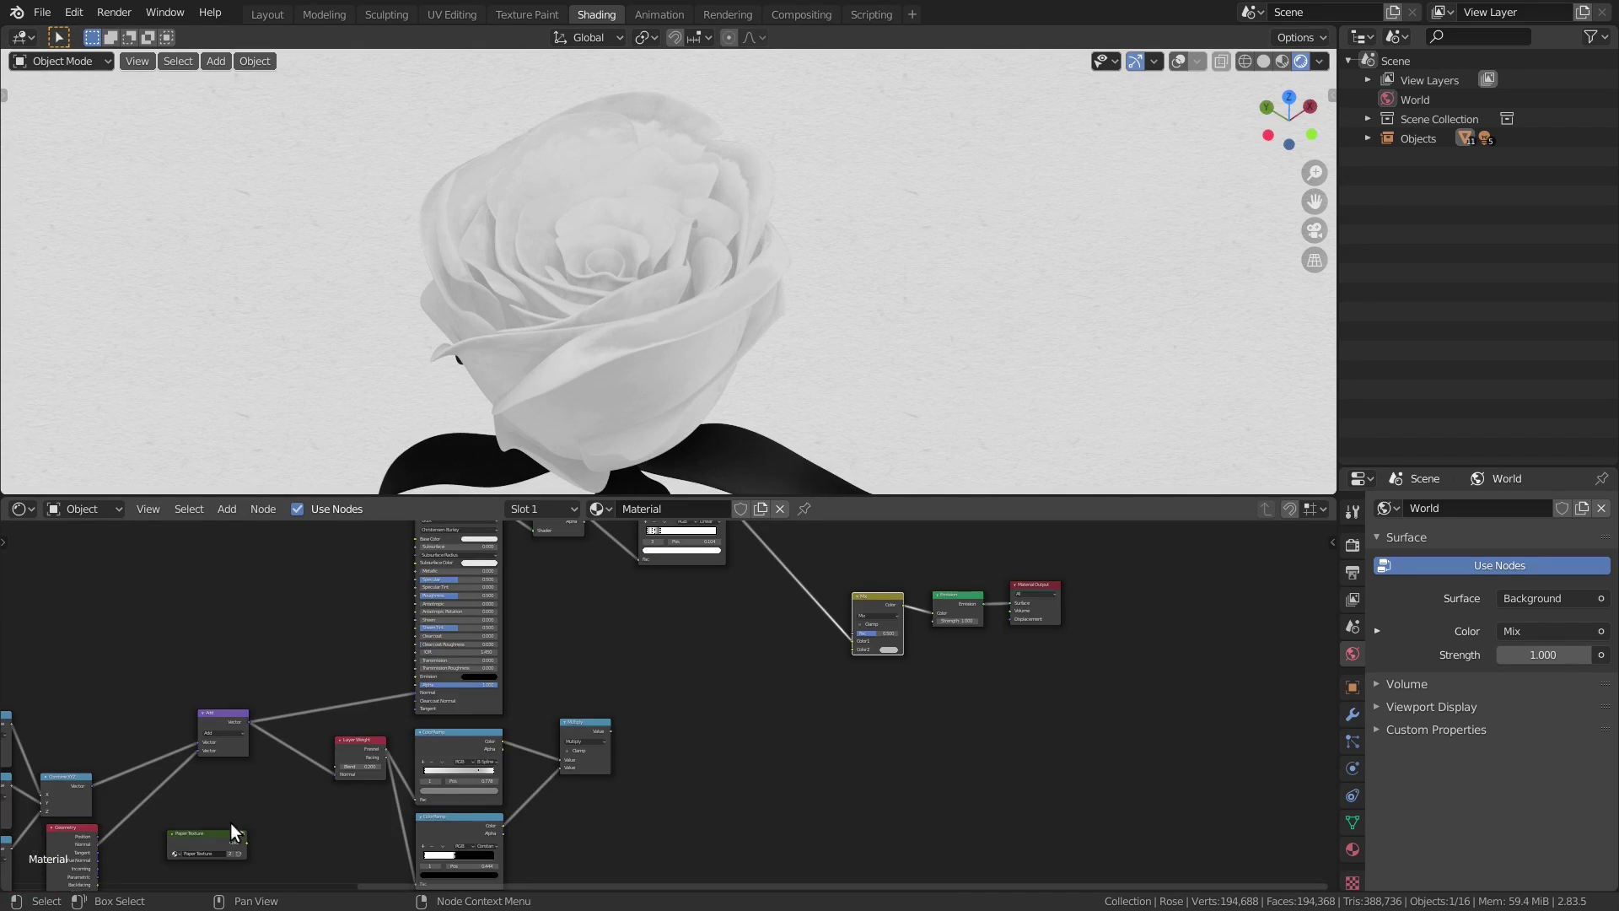
{"action": "left_click_drag", "start_coordinate": [211, 837], "coordinate": [604, 803]}
{"action": "left_click", "coordinate": [602, 804]}
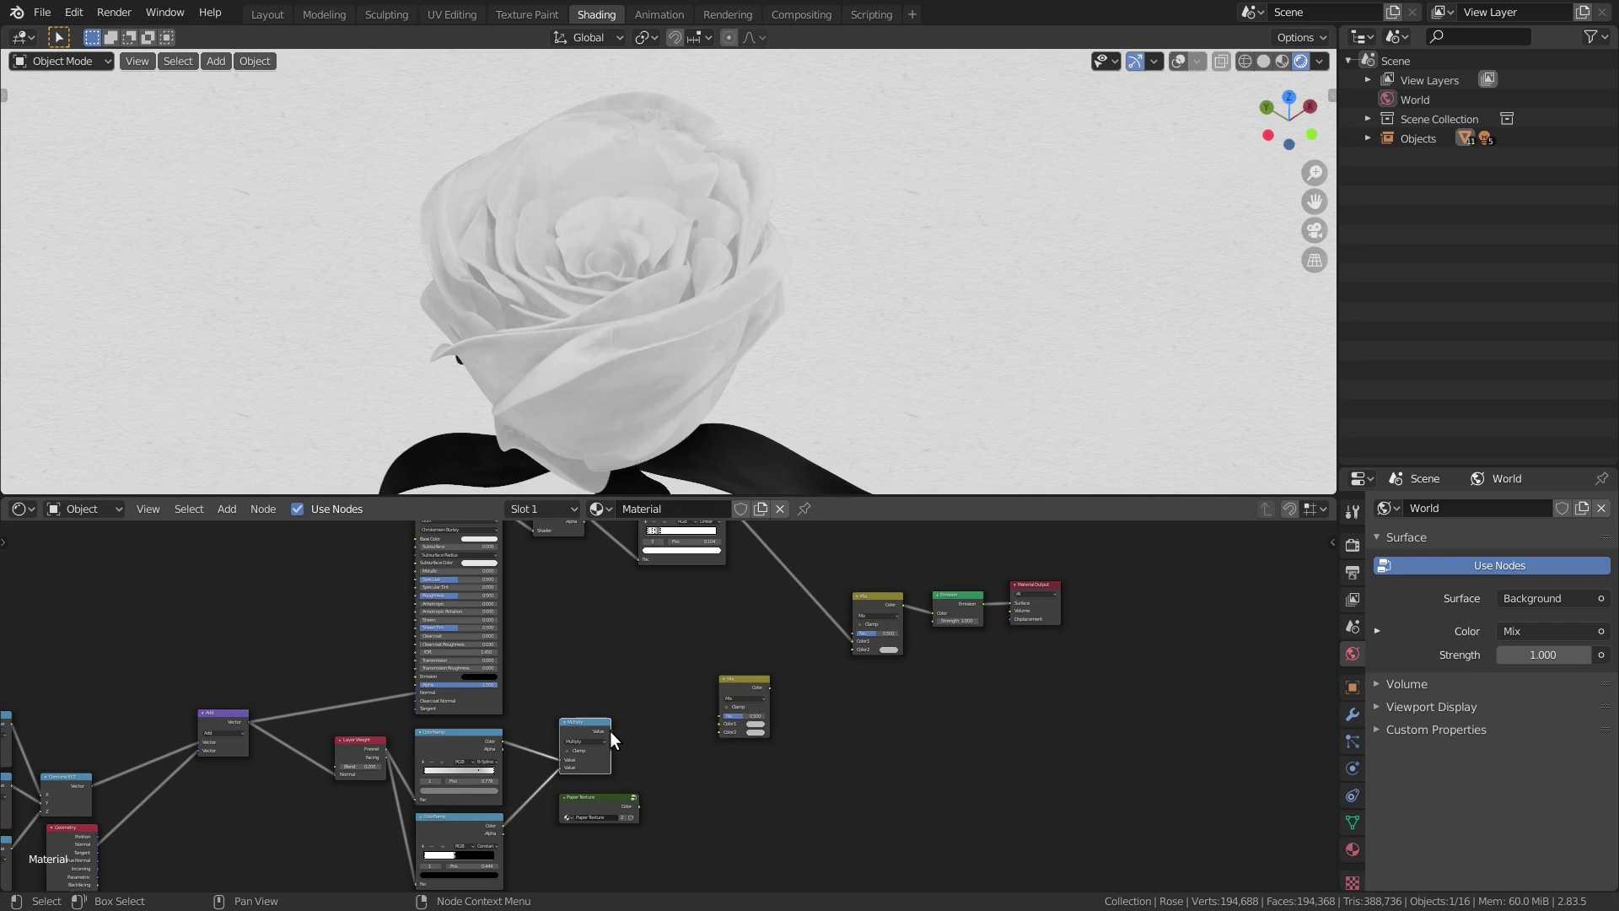
Link the Multiply math value and Paper Texture color into the second Mix node, and its output into the first Mix's Color2.
{"action": "left_click_drag", "start_coordinate": [611, 730], "coordinate": [721, 723]}
{"action": "left_click_drag", "start_coordinate": [638, 807], "coordinate": [719, 732]}
{"action": "middle_click_drag", "start_coordinate": [765, 687], "coordinate": [639, 756]}
{"action": "left_click_drag", "start_coordinate": [643, 755], "coordinate": [726, 717]}
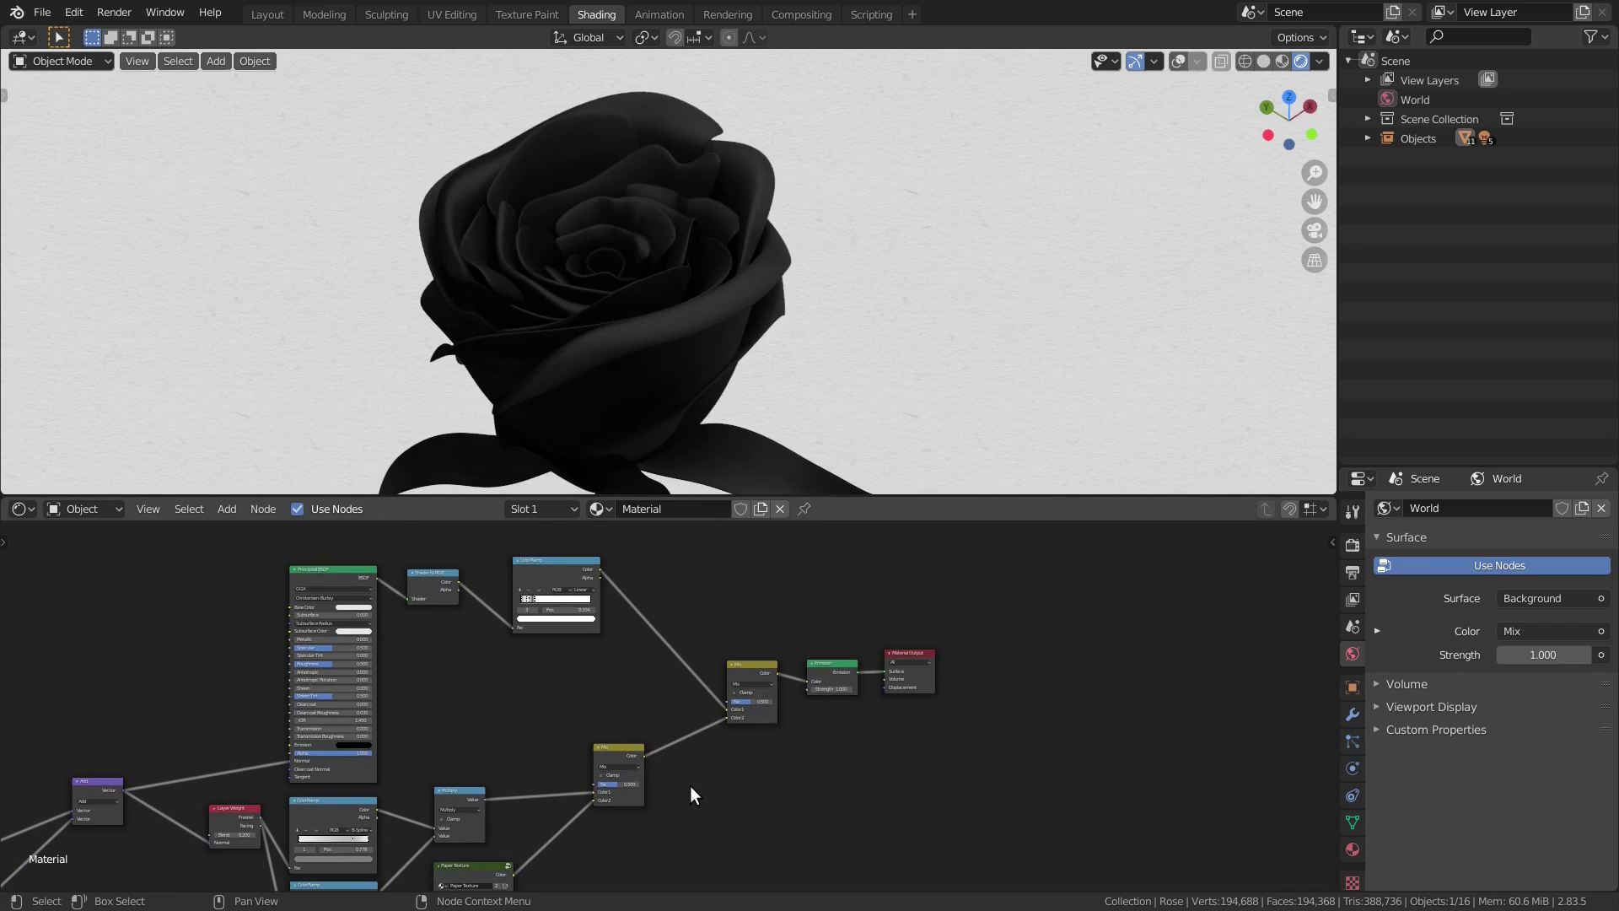
Set the paper-texture Mix node's blend mode to Multiply with a factor of 1.000.
{"action": "middle_click_drag", "start_coordinate": [689, 785], "coordinate": [710, 735]}
{"action": "scroll", "coordinate": [710, 735], "scroll_direction": "up", "scroll_amount": 3}
{"action": "left_click", "coordinate": [616, 722]}
{"action": "left_click", "coordinate": [624, 668]}
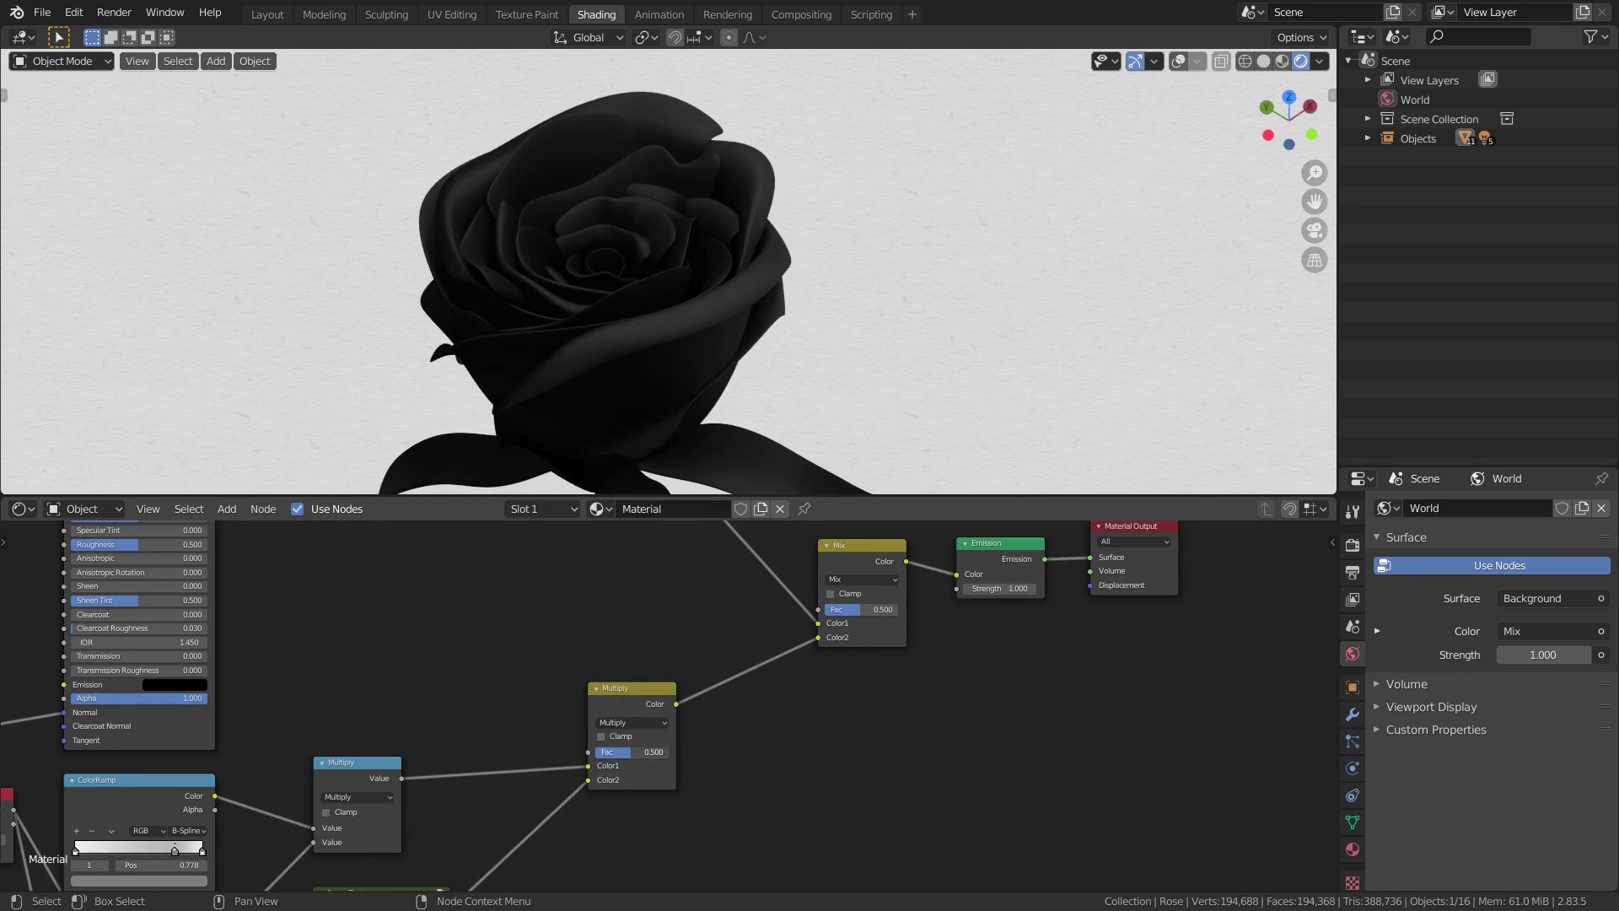
{"action": "left_click_drag", "start_coordinate": [634, 752], "coordinate": [709, 751]}
Set the Mix node feeding the Emission node to Multiply with a factor of 1.000.
{"action": "middle_click_drag", "start_coordinate": [709, 737], "coordinate": [593, 826]}
{"action": "left_click", "coordinate": [746, 667]}
{"action": "left_click", "coordinate": [742, 613]}
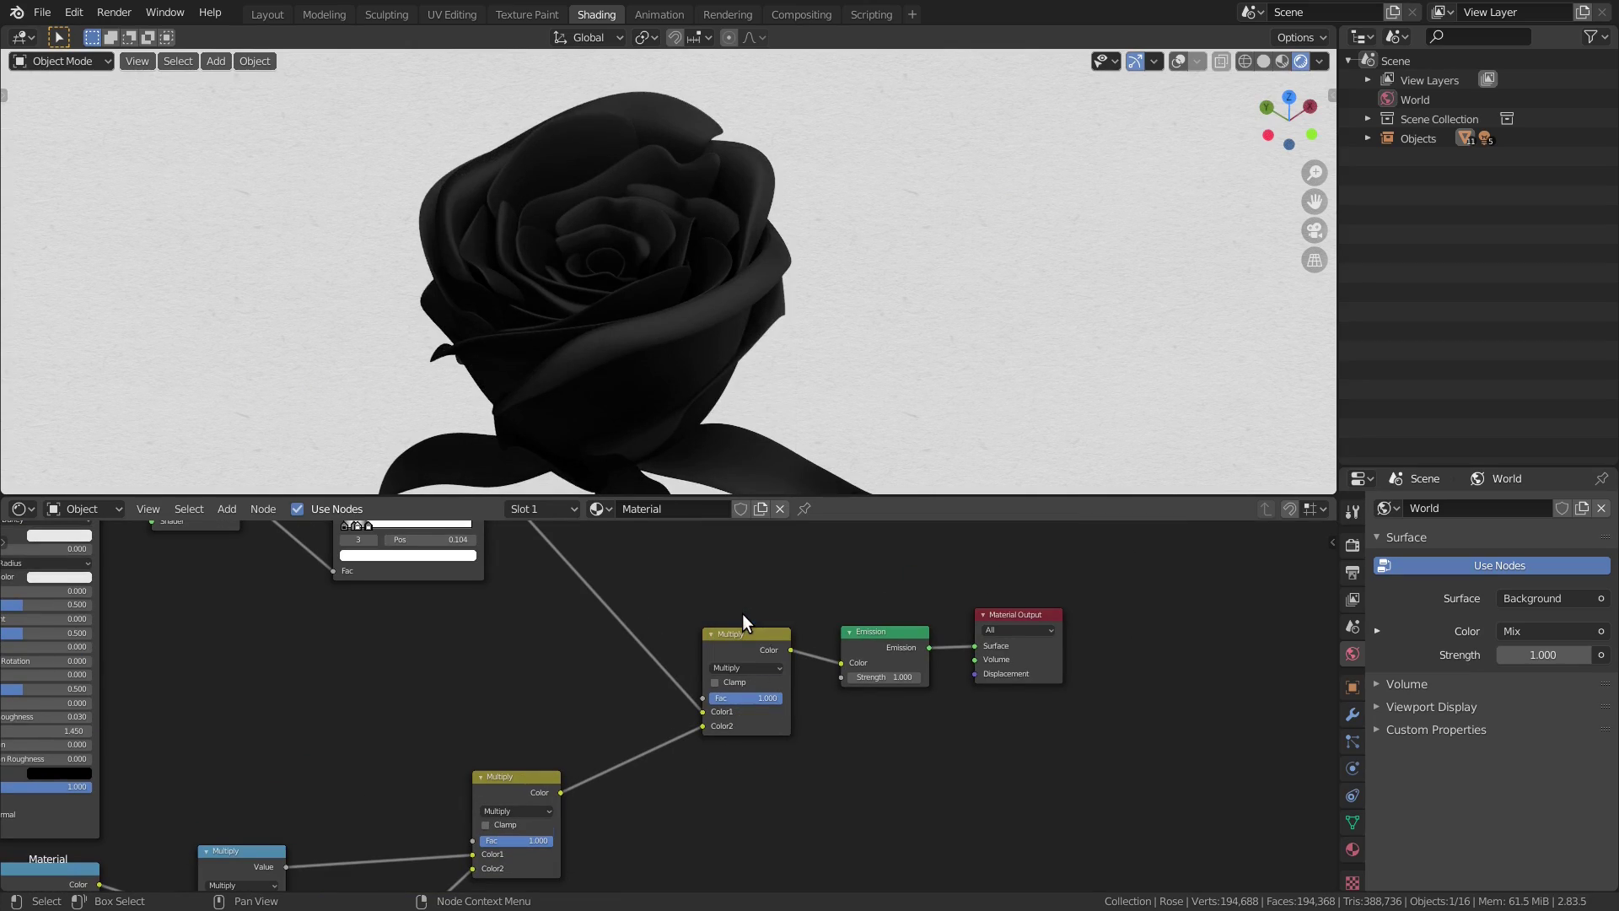
{"action": "left_click_drag", "start_coordinate": [733, 697], "coordinate": [833, 599]}
{"action": "mouse_move", "coordinate": [766, 334]}
{"action": "middle_mouse_down"}
{"action": "mouse_move", "coordinate": [690, 327]}
{"action": "mouse_move", "coordinate": [791, 336]}
{"action": "middle_mouse_up"}
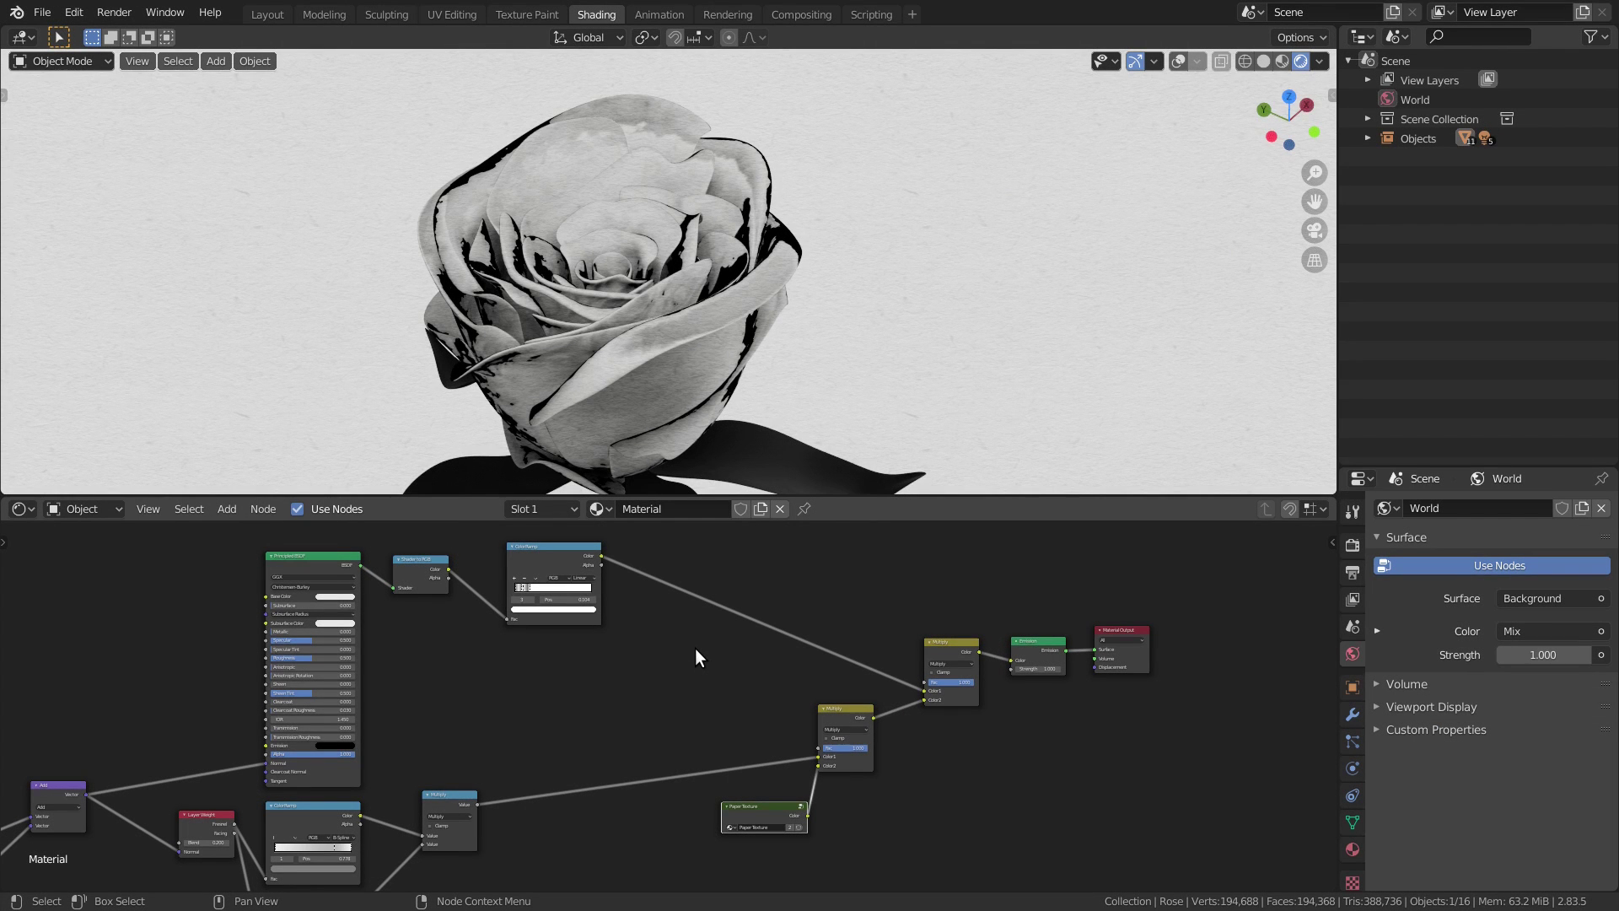
Add a ColorRamp node on the link between the shading ramp and the final Multiply node.
{"action": "key", "text": "shift+a"}
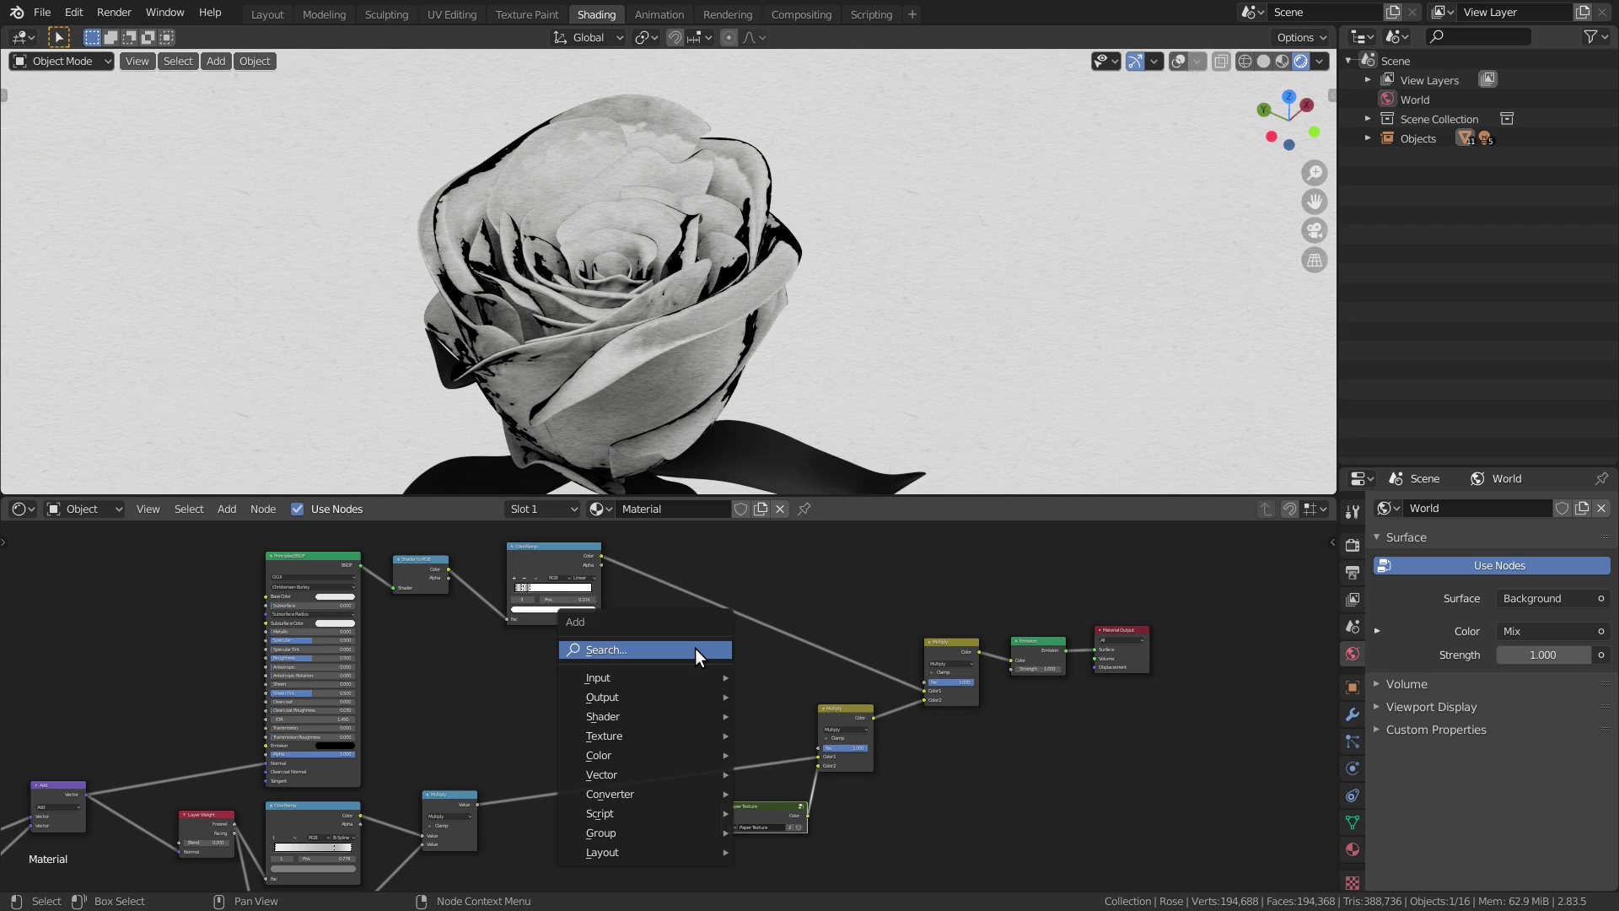
{"action": "left_click", "coordinate": [695, 648]}
{"action": "type", "text": "color"}
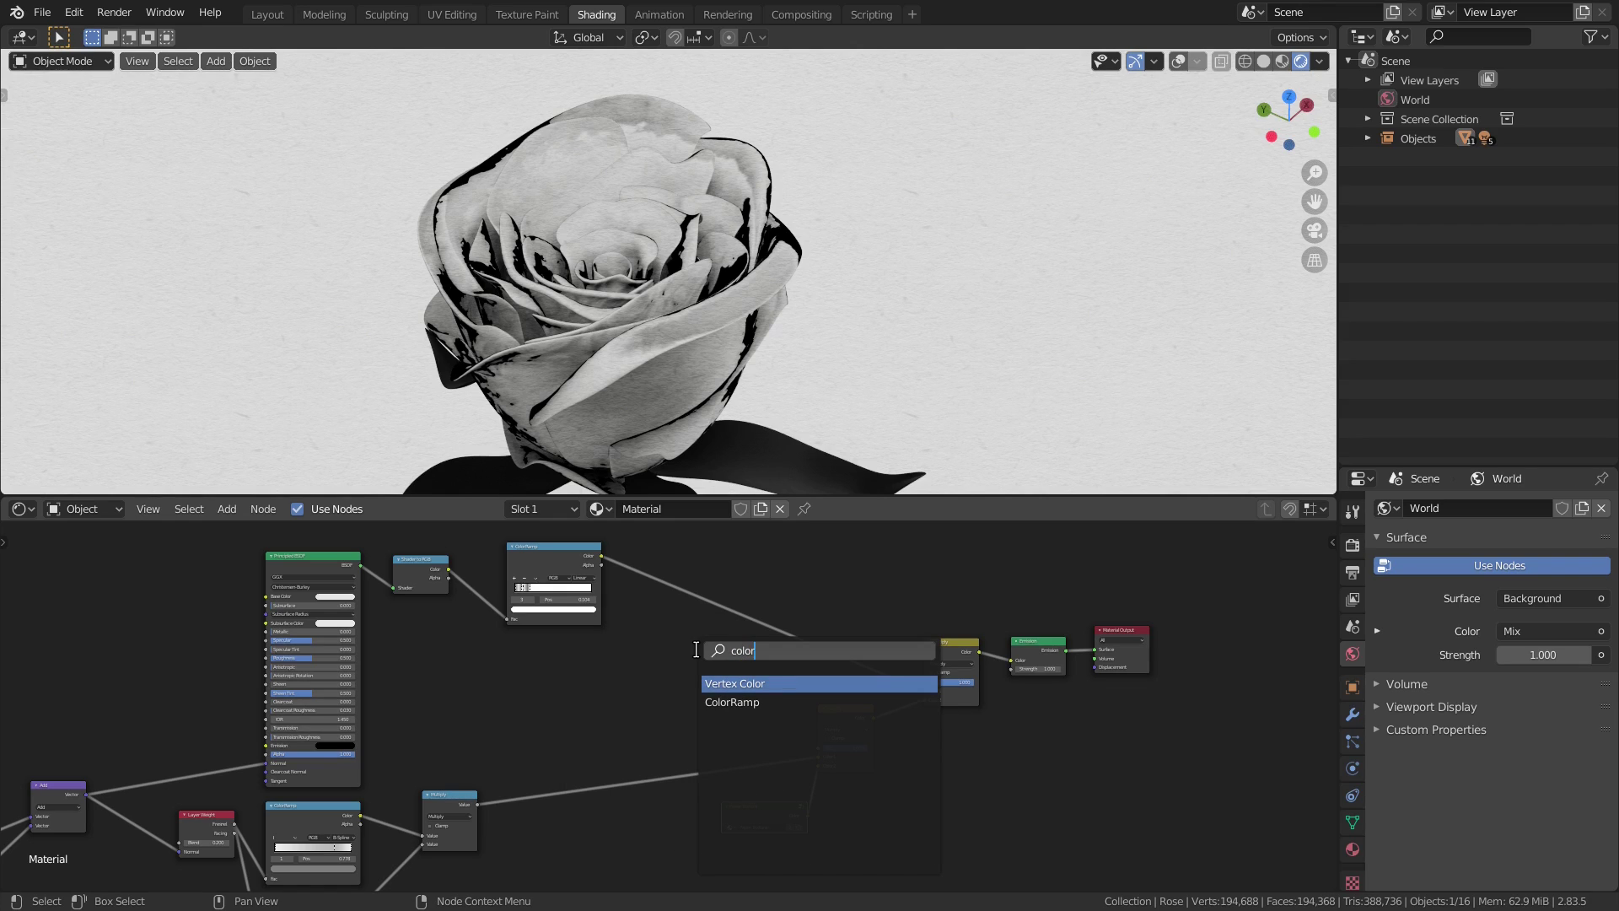
{"action": "key", "text": "Down"}
{"action": "key", "text": "Return"}
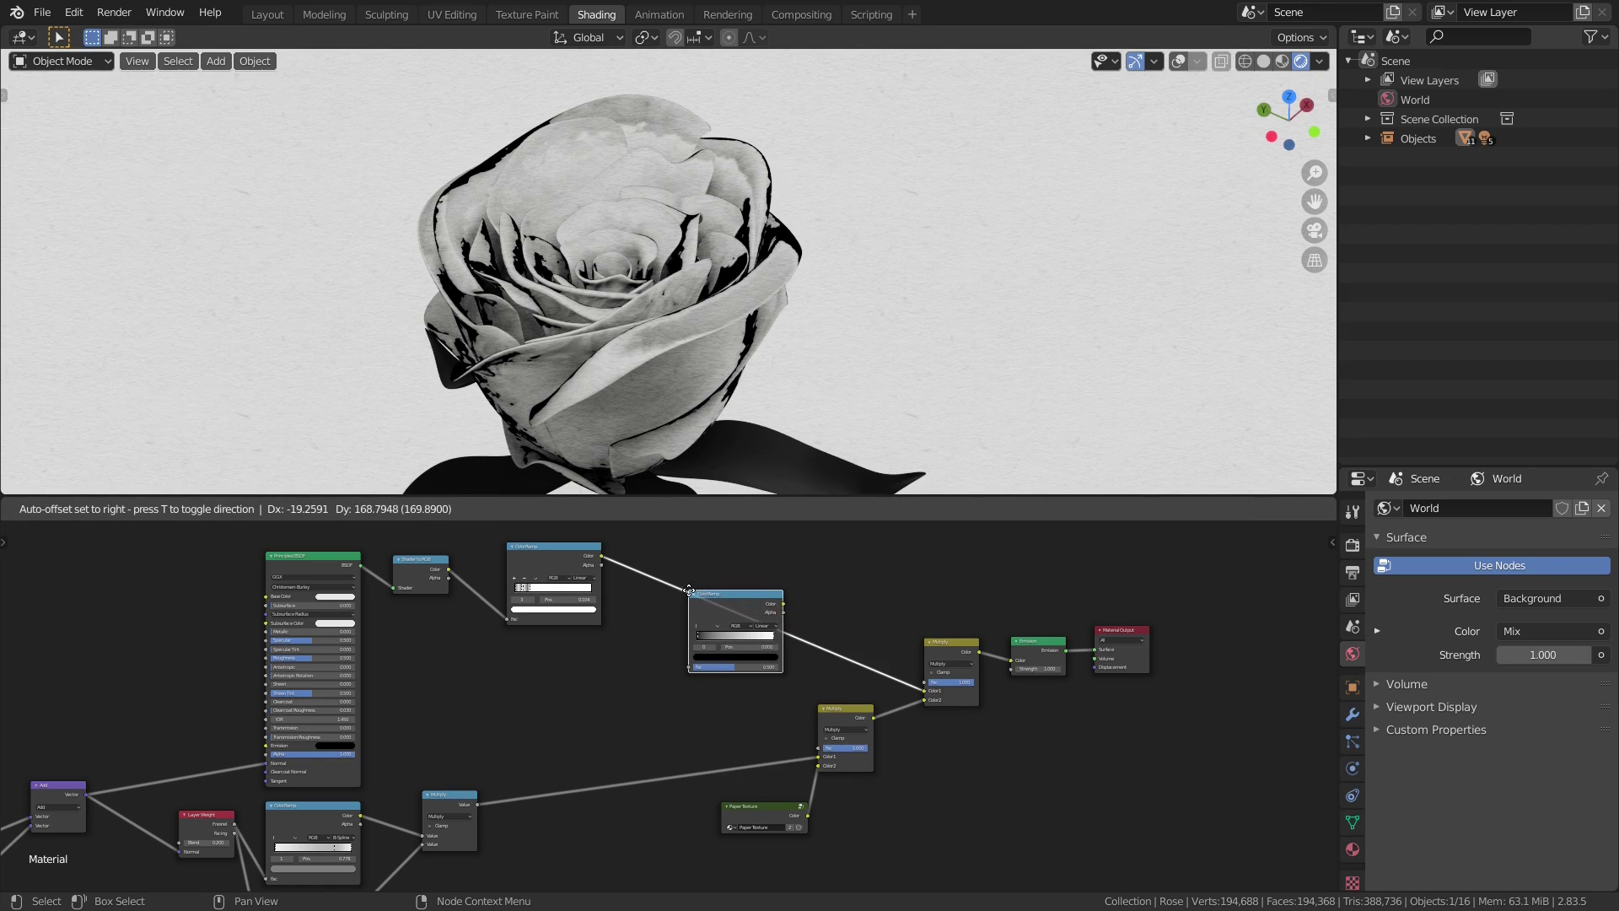
{"action": "left_click", "coordinate": [666, 565]}
Recolor the inserted ramp's black stop to magenta with H 0.906, S 0.598 and V 0.607.
{"action": "scroll", "coordinate": [685, 563], "scroll_direction": "up", "scroll_amount": 2}
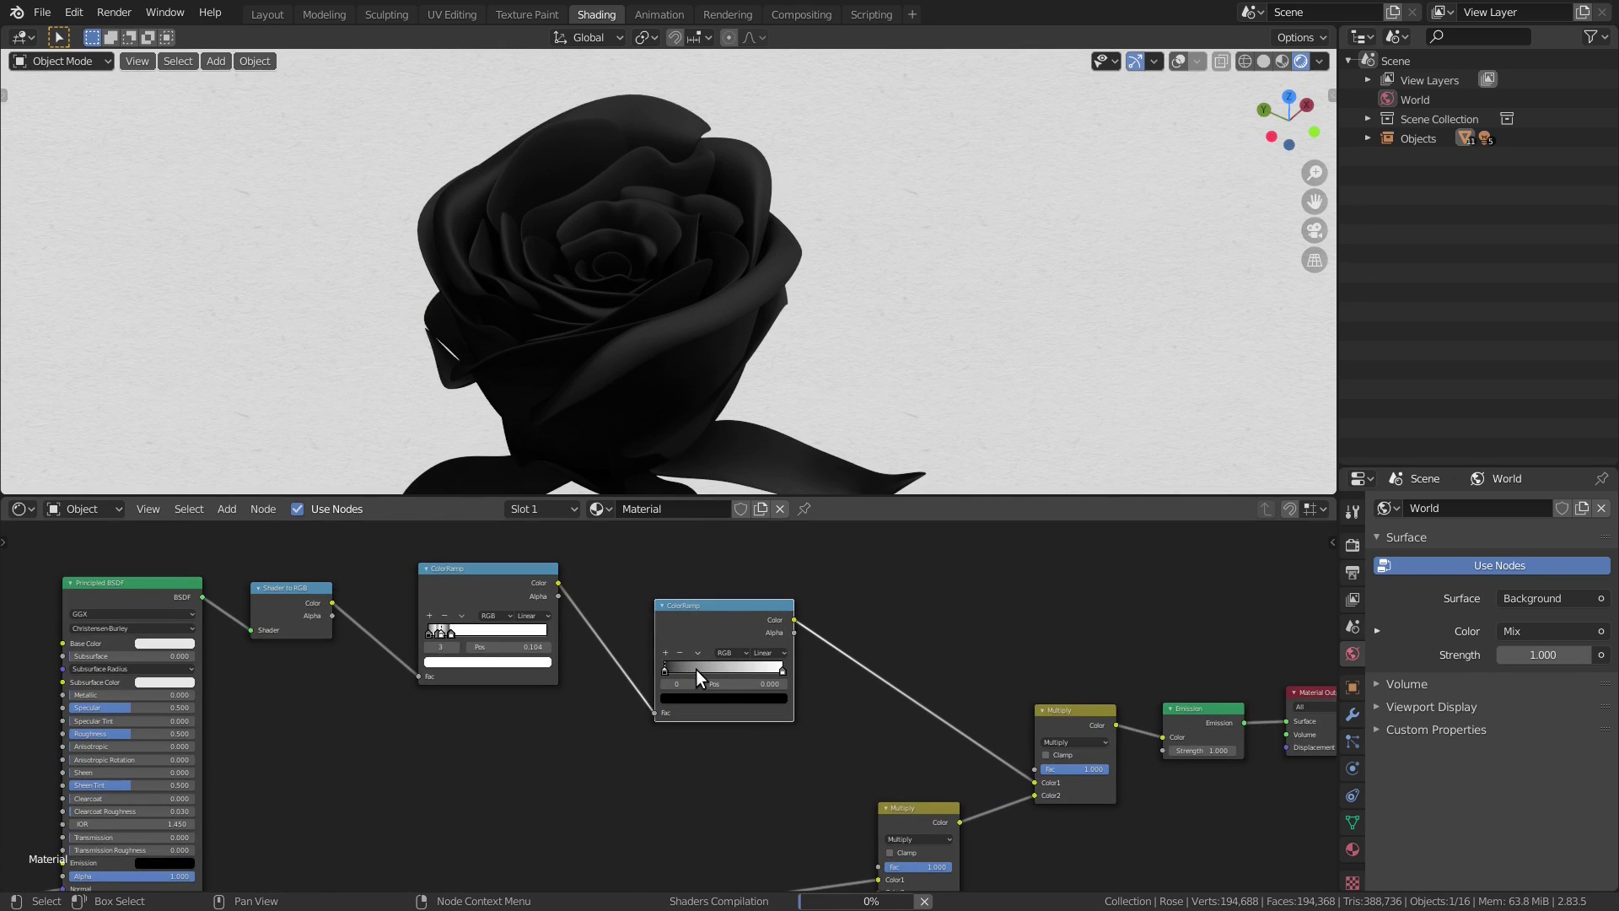
{"action": "scroll", "coordinate": [709, 664], "scroll_direction": "up", "scroll_amount": 4}
{"action": "left_click", "coordinate": [643, 732]}
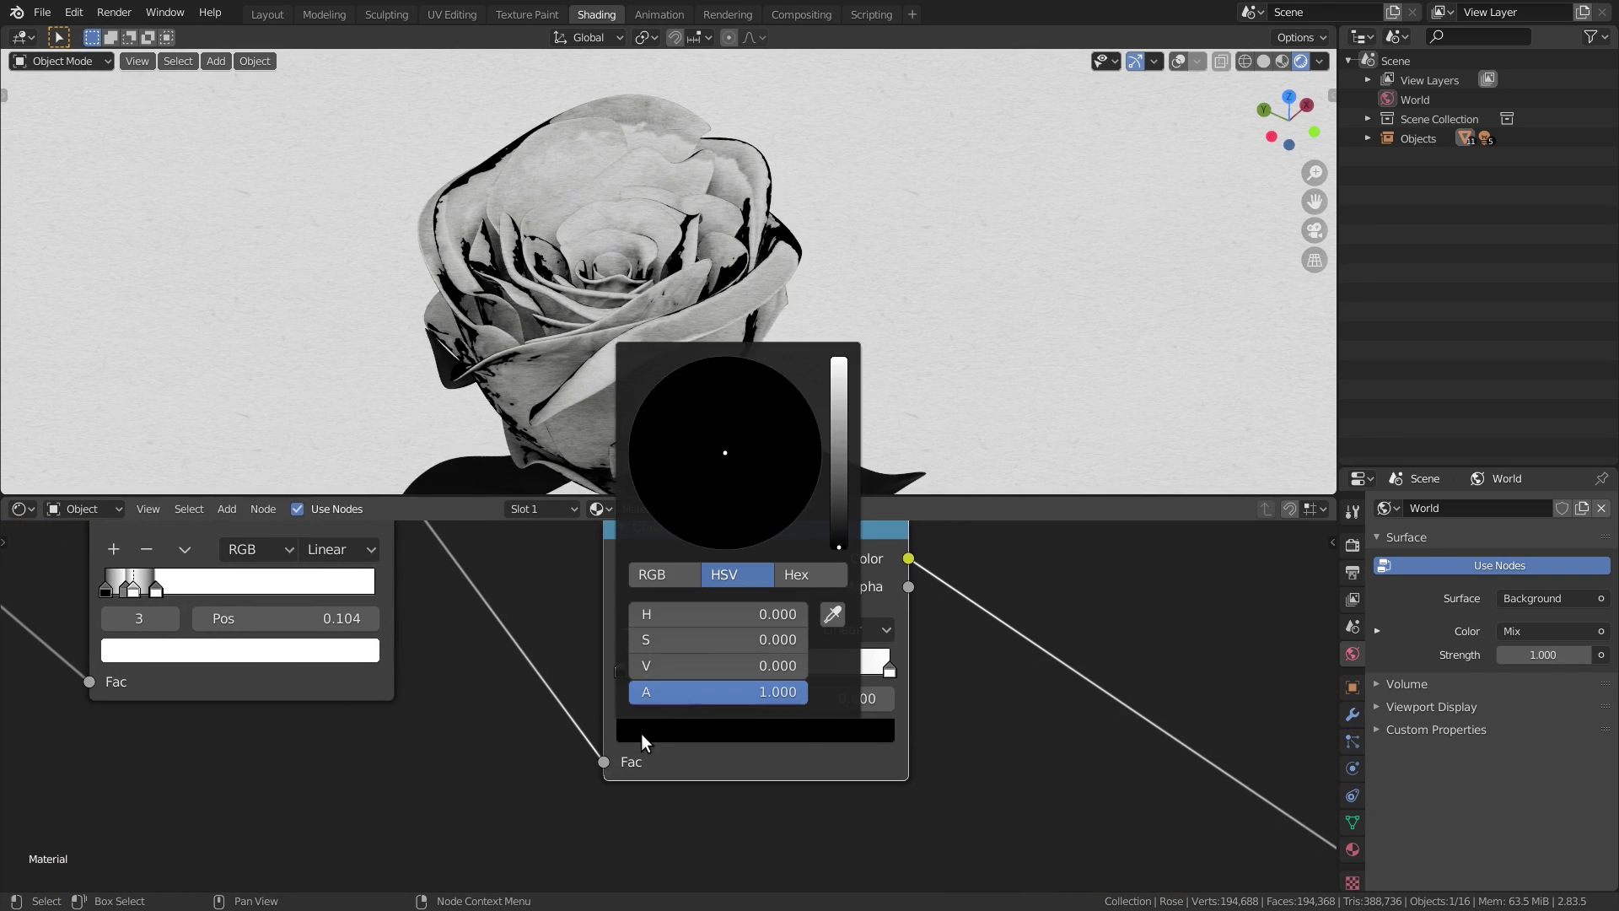
{"action": "left_click_drag", "start_coordinate": [650, 665], "coordinate": [756, 665]}
{"action": "left_click_drag", "start_coordinate": [641, 614], "coordinate": [764, 614]}
{"action": "left_click_drag", "start_coordinate": [649, 639], "coordinate": [737, 665]}
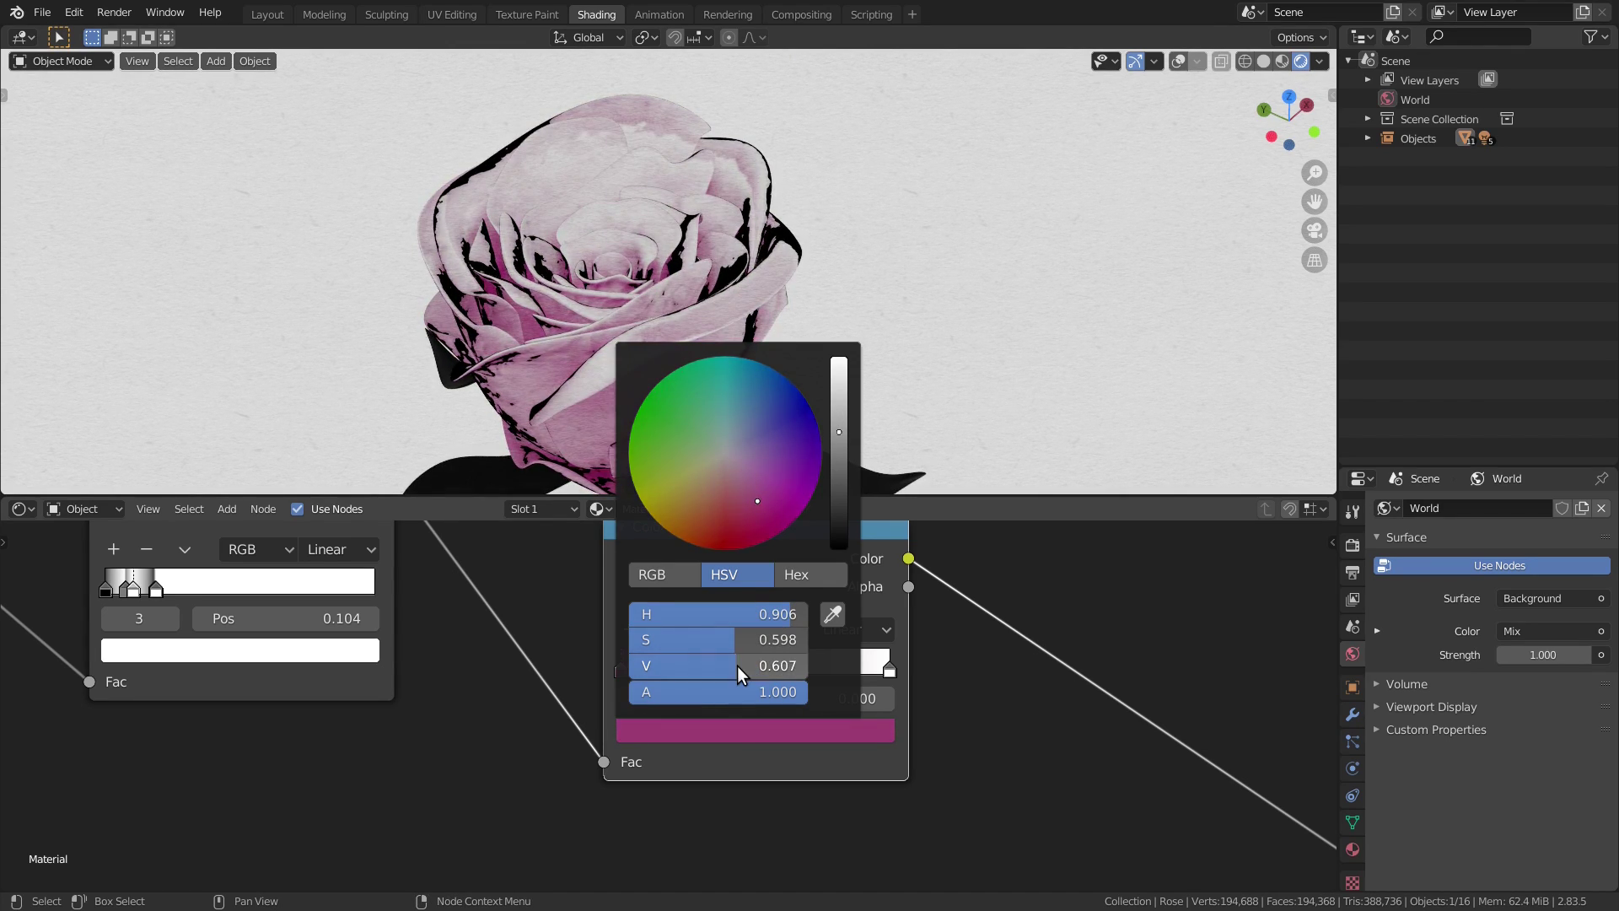
Add a middle stop to the magenta ramp at position 0.399 and color it peach with H 0.075, S 0.394, V 0.834.
{"action": "left_click", "coordinate": [628, 629]}
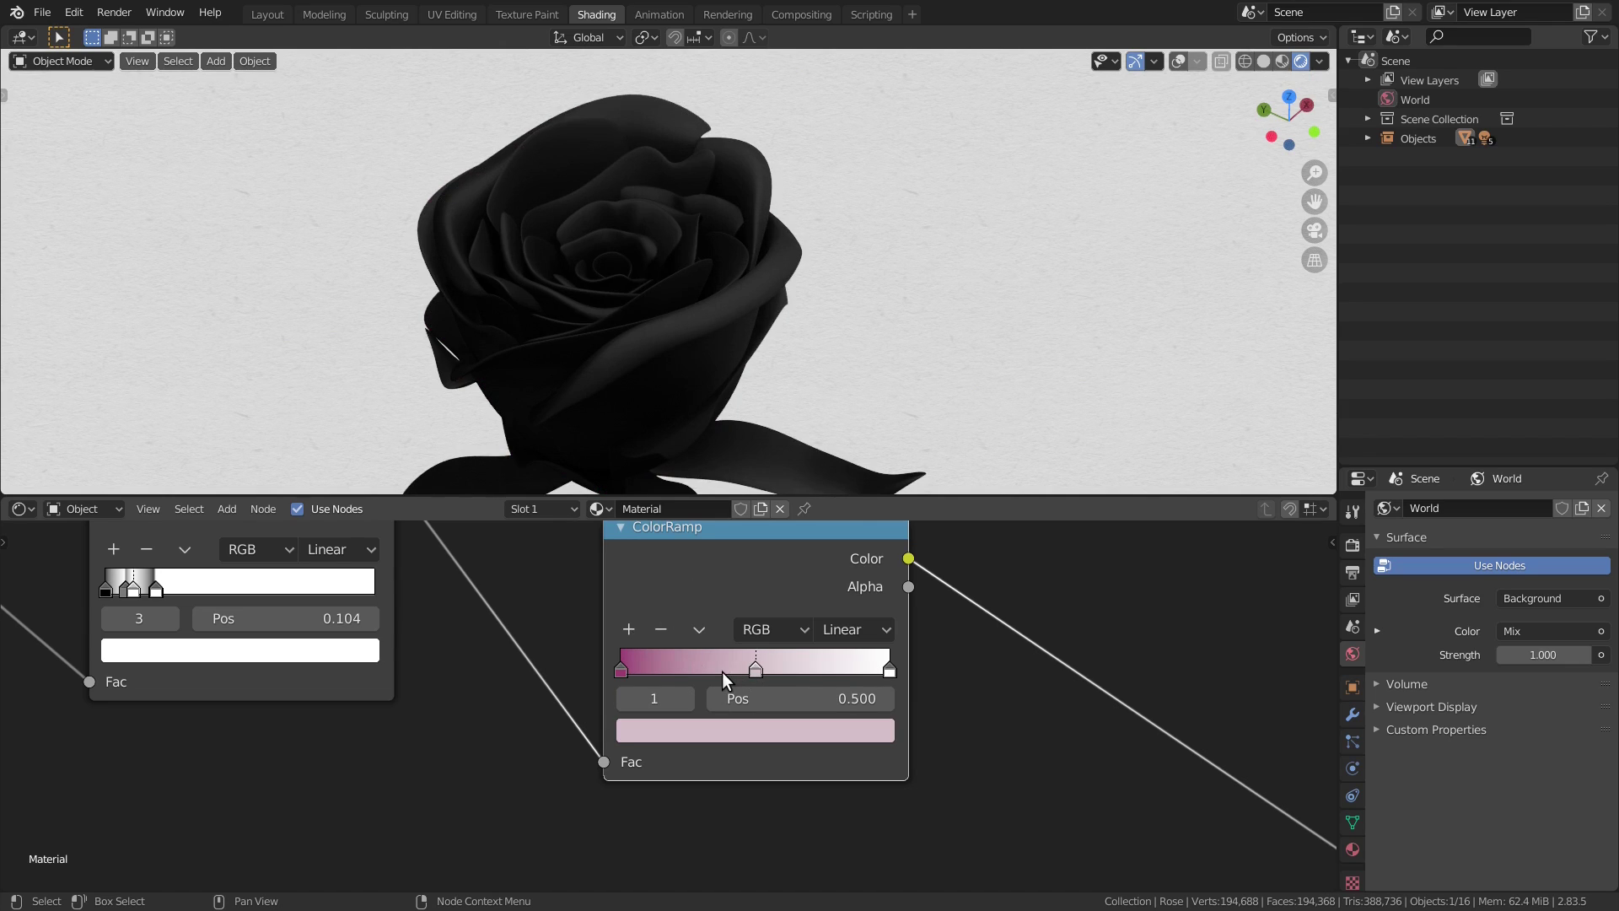
{"action": "left_click", "coordinate": [730, 732]}
{"action": "left_click_drag", "start_coordinate": [750, 614], "coordinate": [606, 614]}
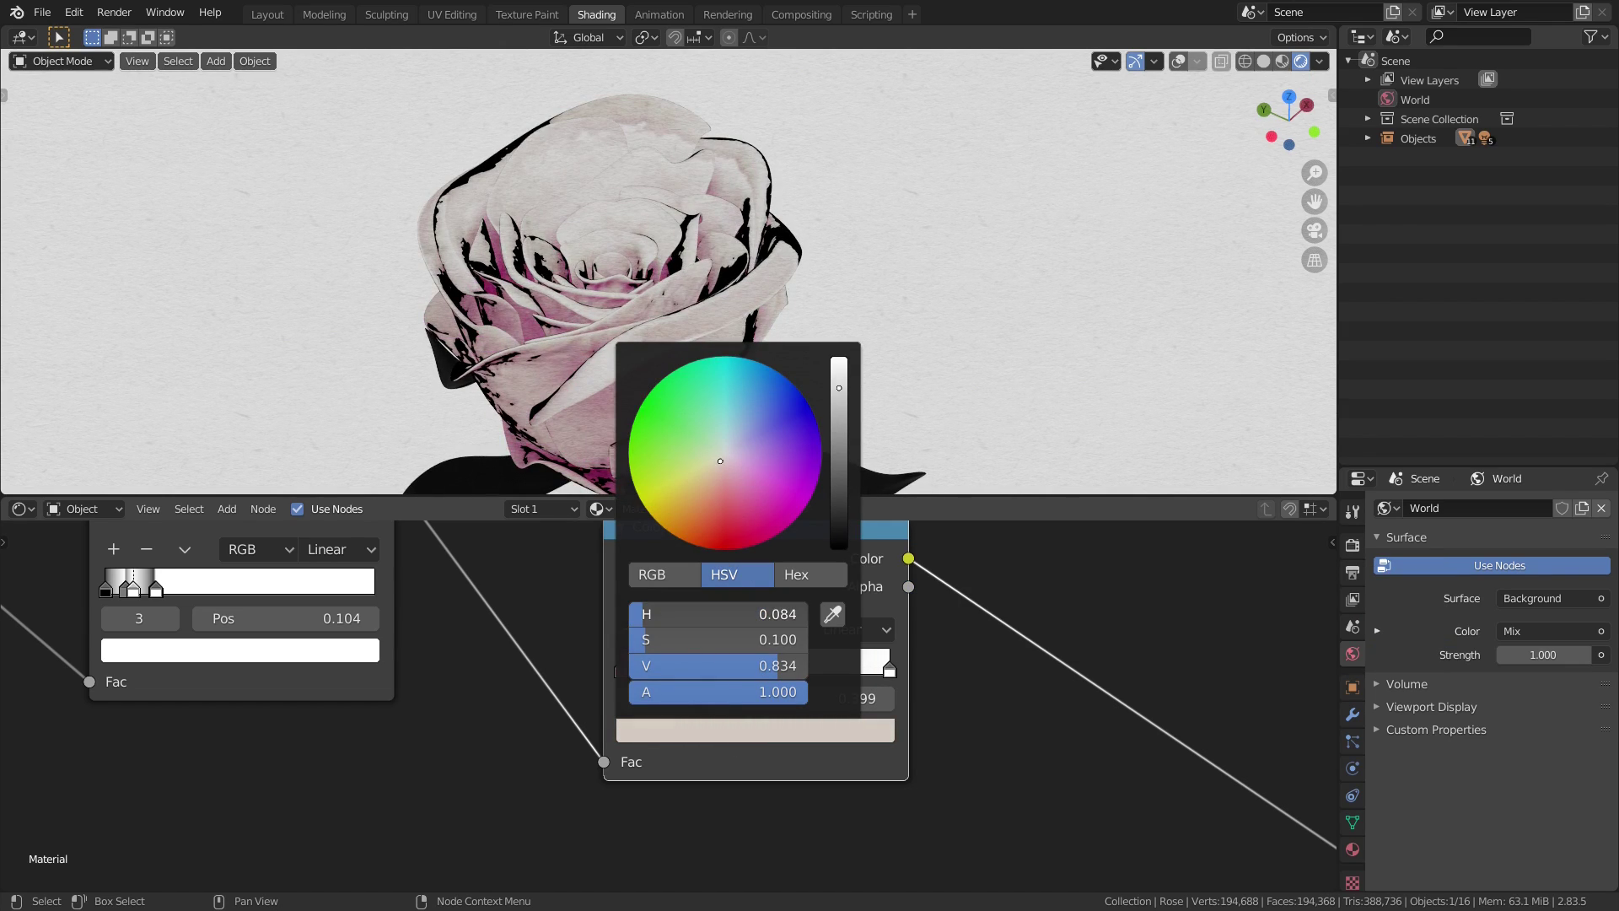
{"action": "left_click_drag", "start_coordinate": [720, 461], "coordinate": [707, 486]}
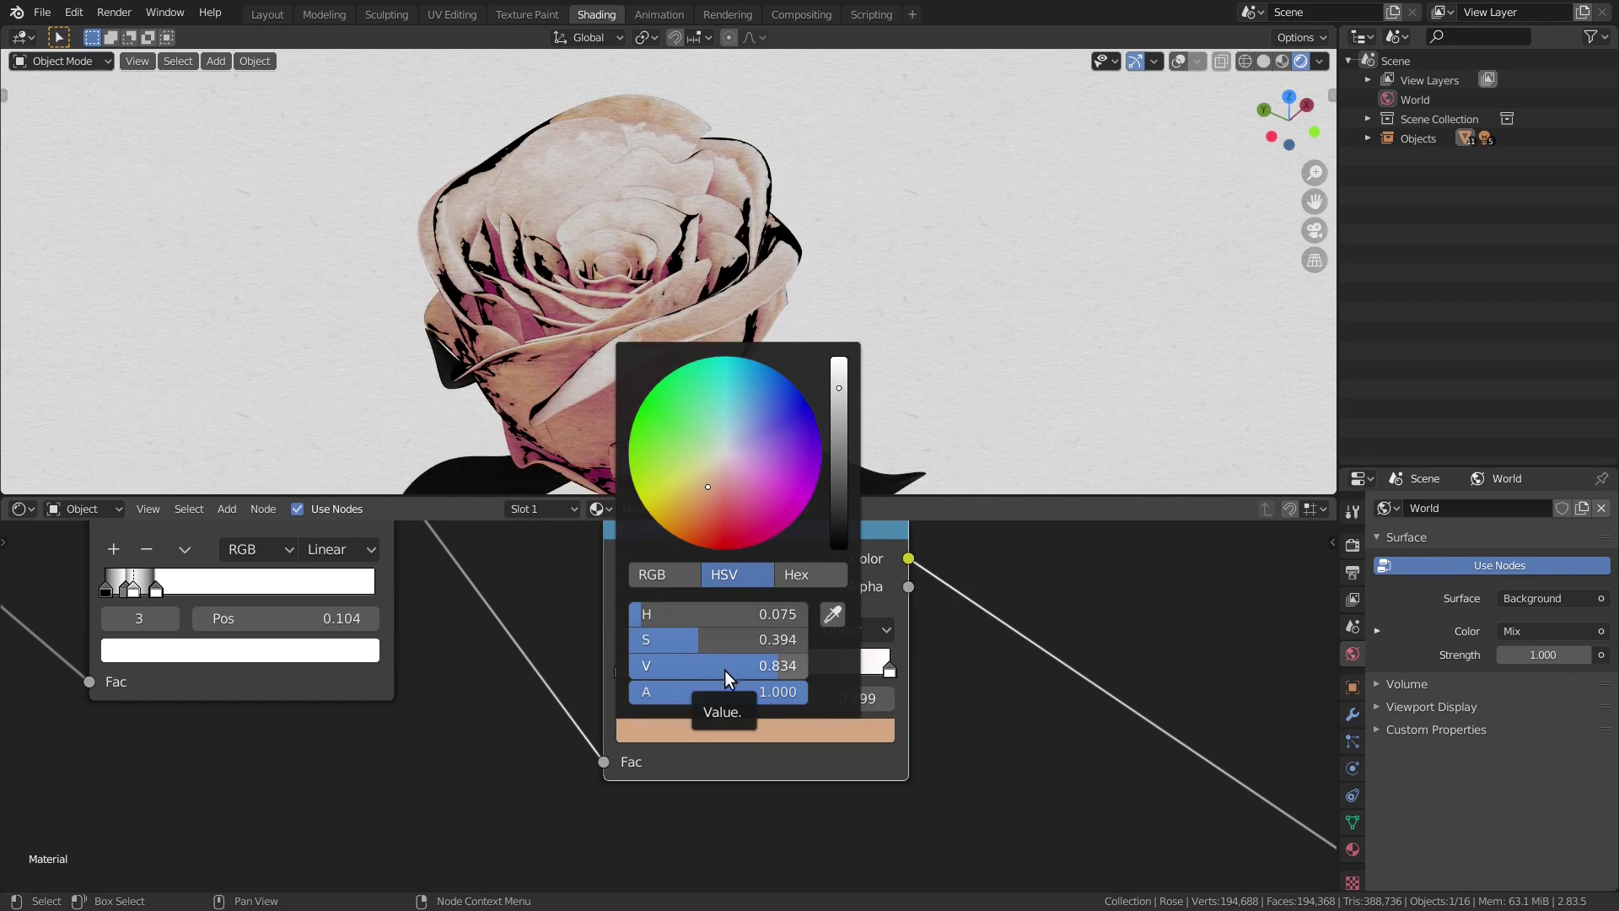
Set the magenta-to-white ramp's interpolation to B-Spline.
{"action": "scroll", "coordinate": [969, 671], "scroll_direction": "down", "scroll_amount": 3}
{"action": "left_click", "coordinate": [816, 645]}
{"action": "left_click", "coordinate": [877, 729]}
{"action": "middle_click_drag", "start_coordinate": [825, 318], "coordinate": [801, 332]}
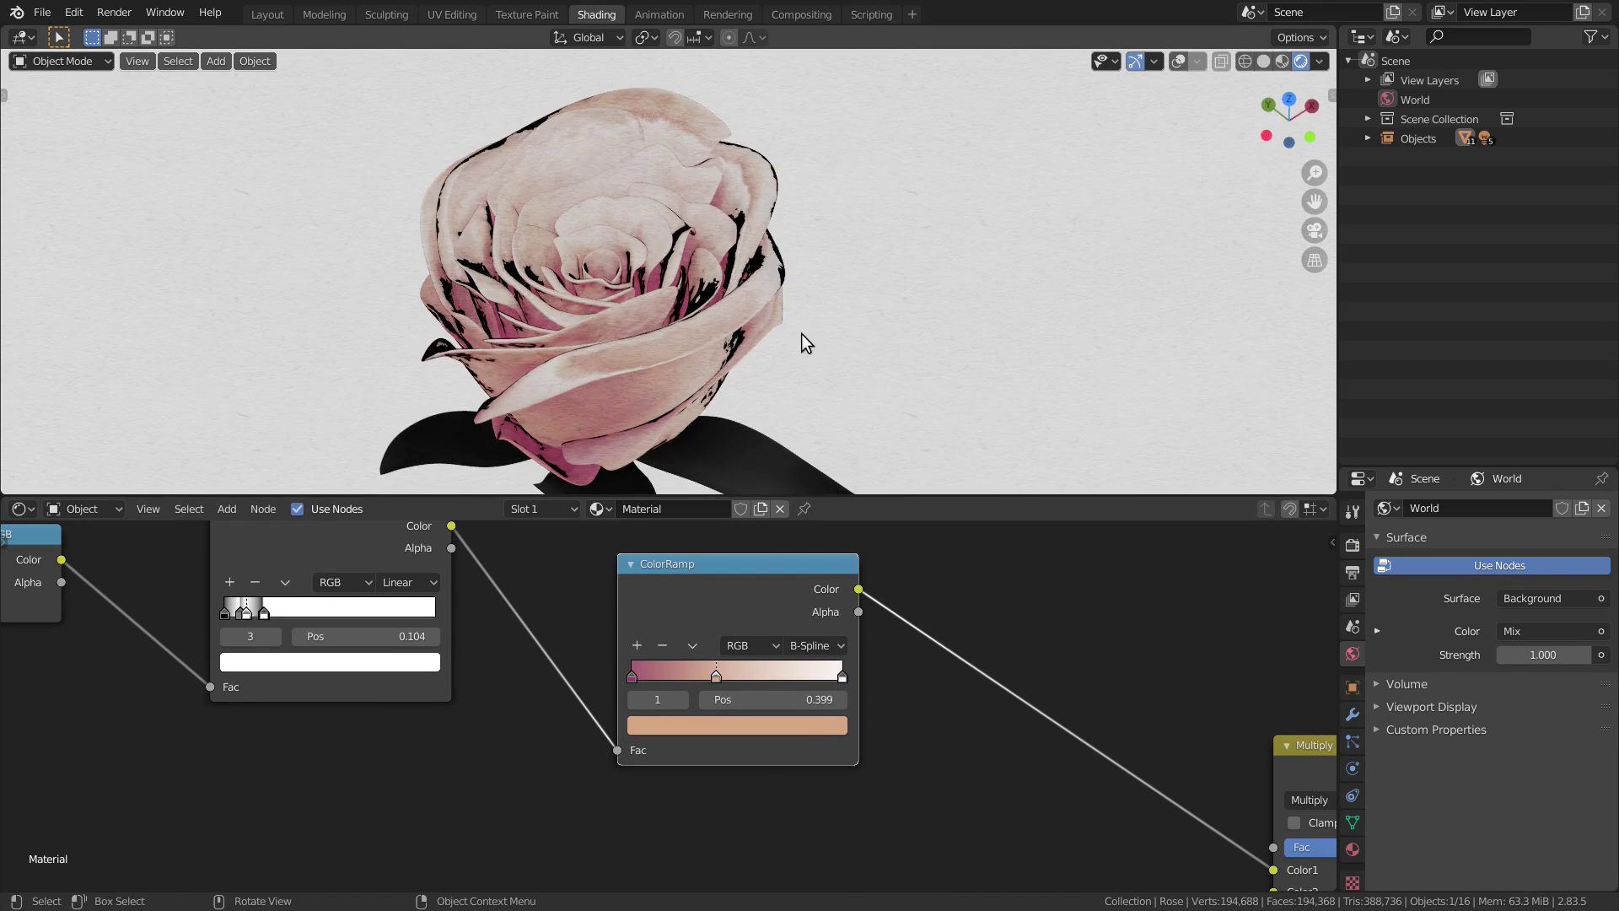
Add another ColorRamp node on the link between the Multiply math node and the paper-texture Multiply node.
{"action": "scroll", "coordinate": [954, 665], "scroll_direction": "down", "scroll_amount": 6}
{"action": "middle_click_drag", "start_coordinate": [786, 868], "coordinate": [851, 629]}
{"action": "key", "text": "shift+a"}
{"action": "left_click", "coordinate": [792, 590]}
{"action": "left_click", "coordinate": [820, 648]}
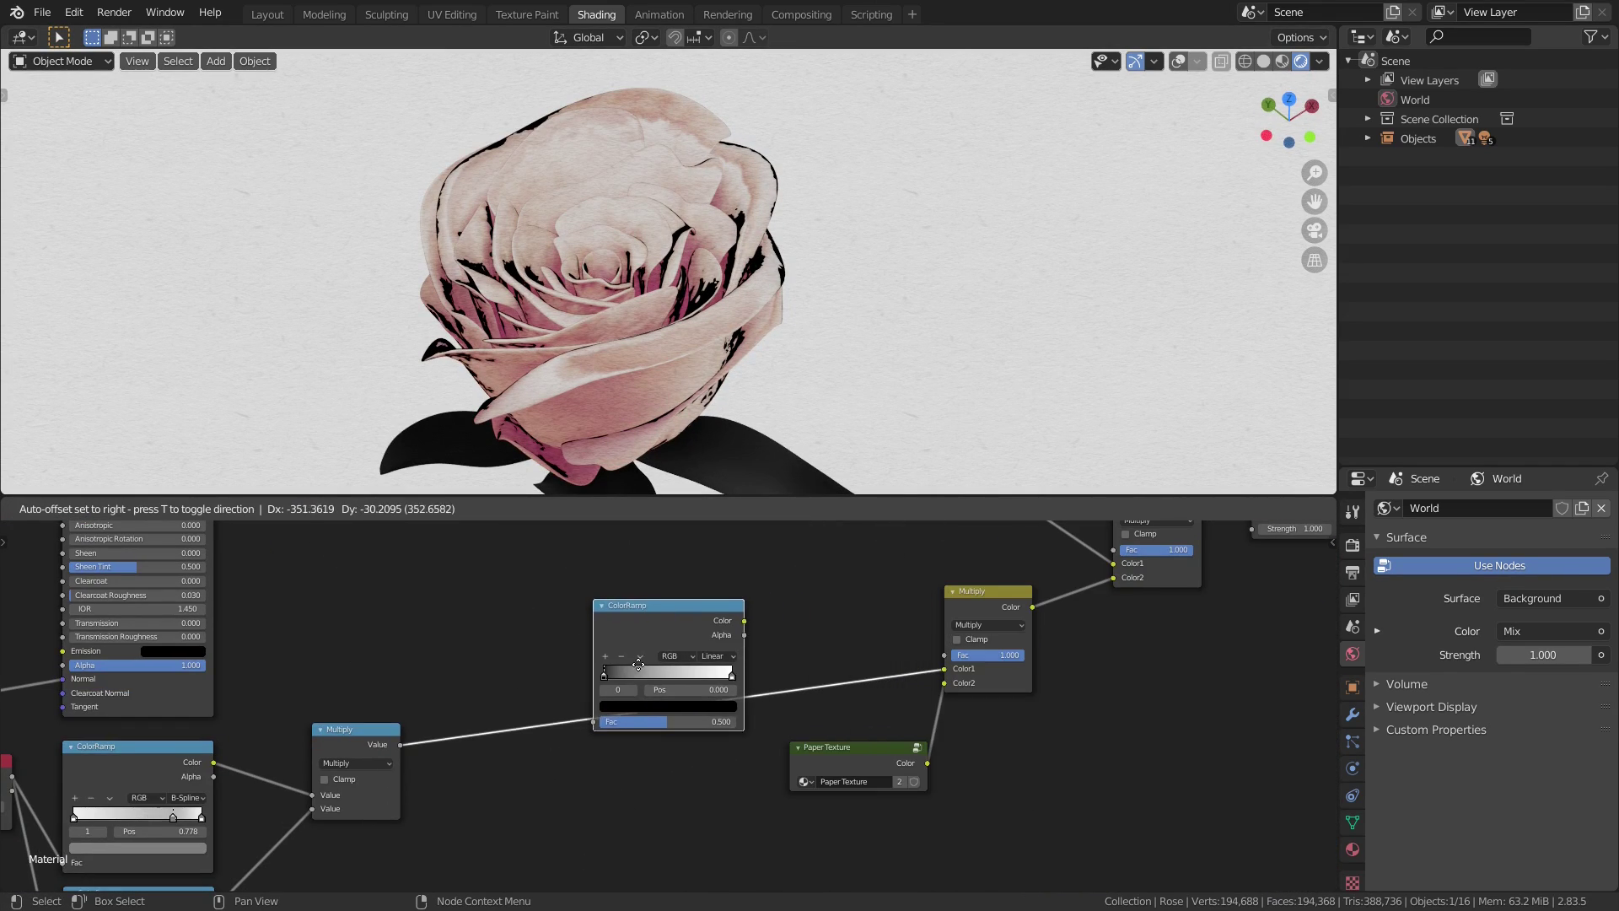
{"action": "left_click", "coordinate": [626, 669]}
Move the new outline ramp's white stop to 0.935 and set its interpolation to B-Spline.
{"action": "scroll", "coordinate": [782, 663], "scroll_direction": "up", "scroll_amount": 2}
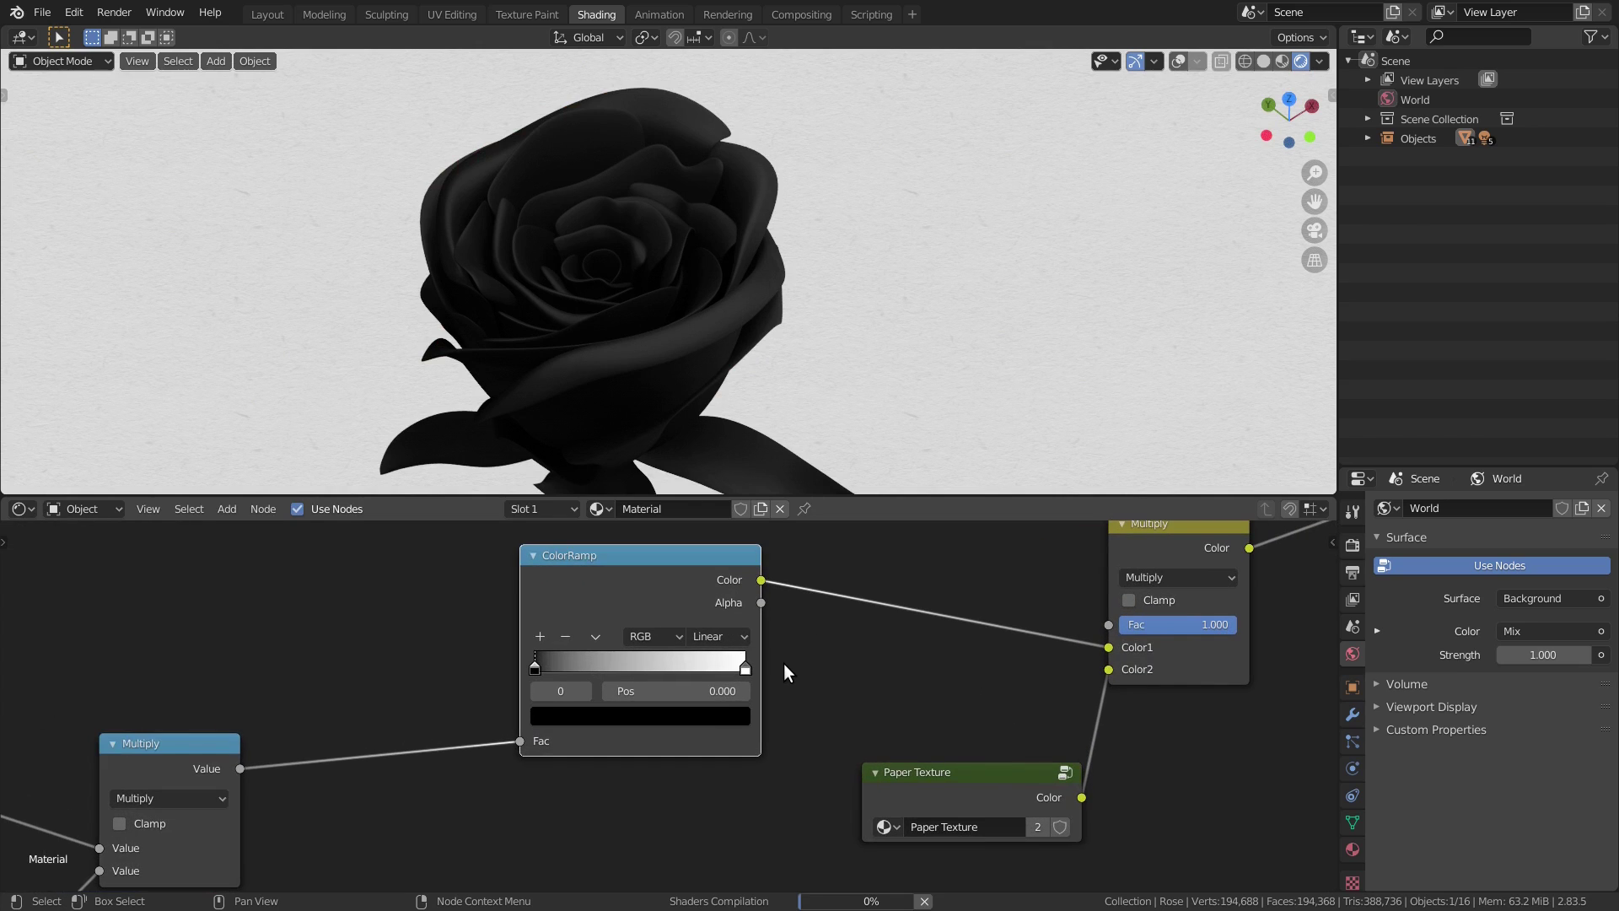
{"action": "scroll", "coordinate": [809, 678], "scroll_direction": "up", "scroll_amount": 1}
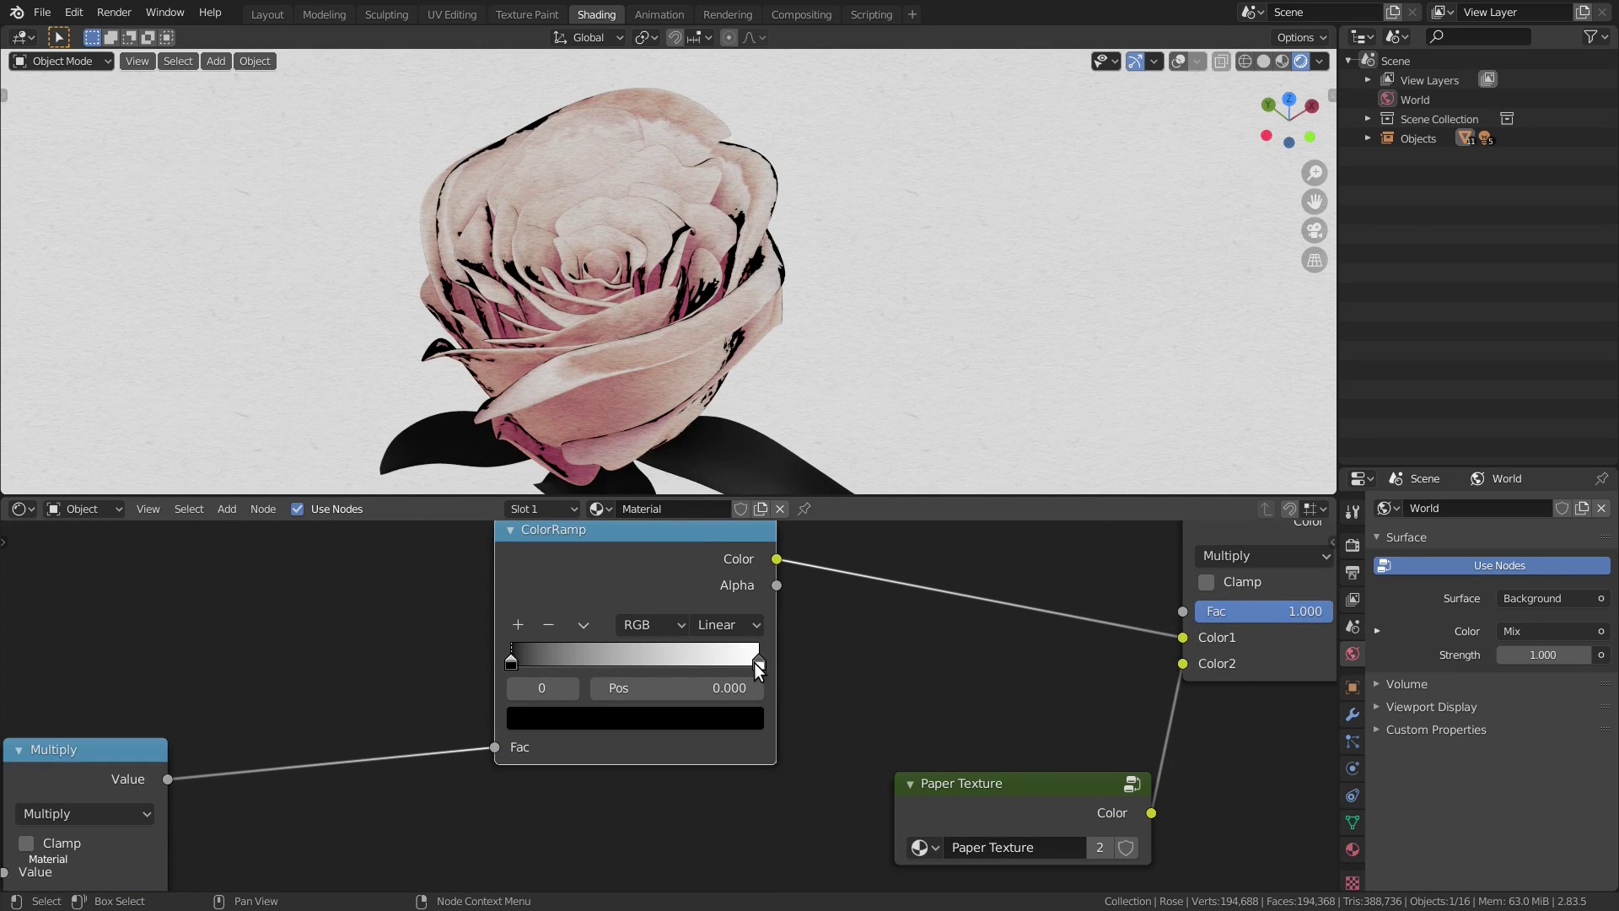
{"action": "left_click_drag", "start_coordinate": [759, 662], "coordinate": [743, 662]}
{"action": "left_click", "coordinate": [730, 624]}
{"action": "left_click", "coordinate": [723, 727]}
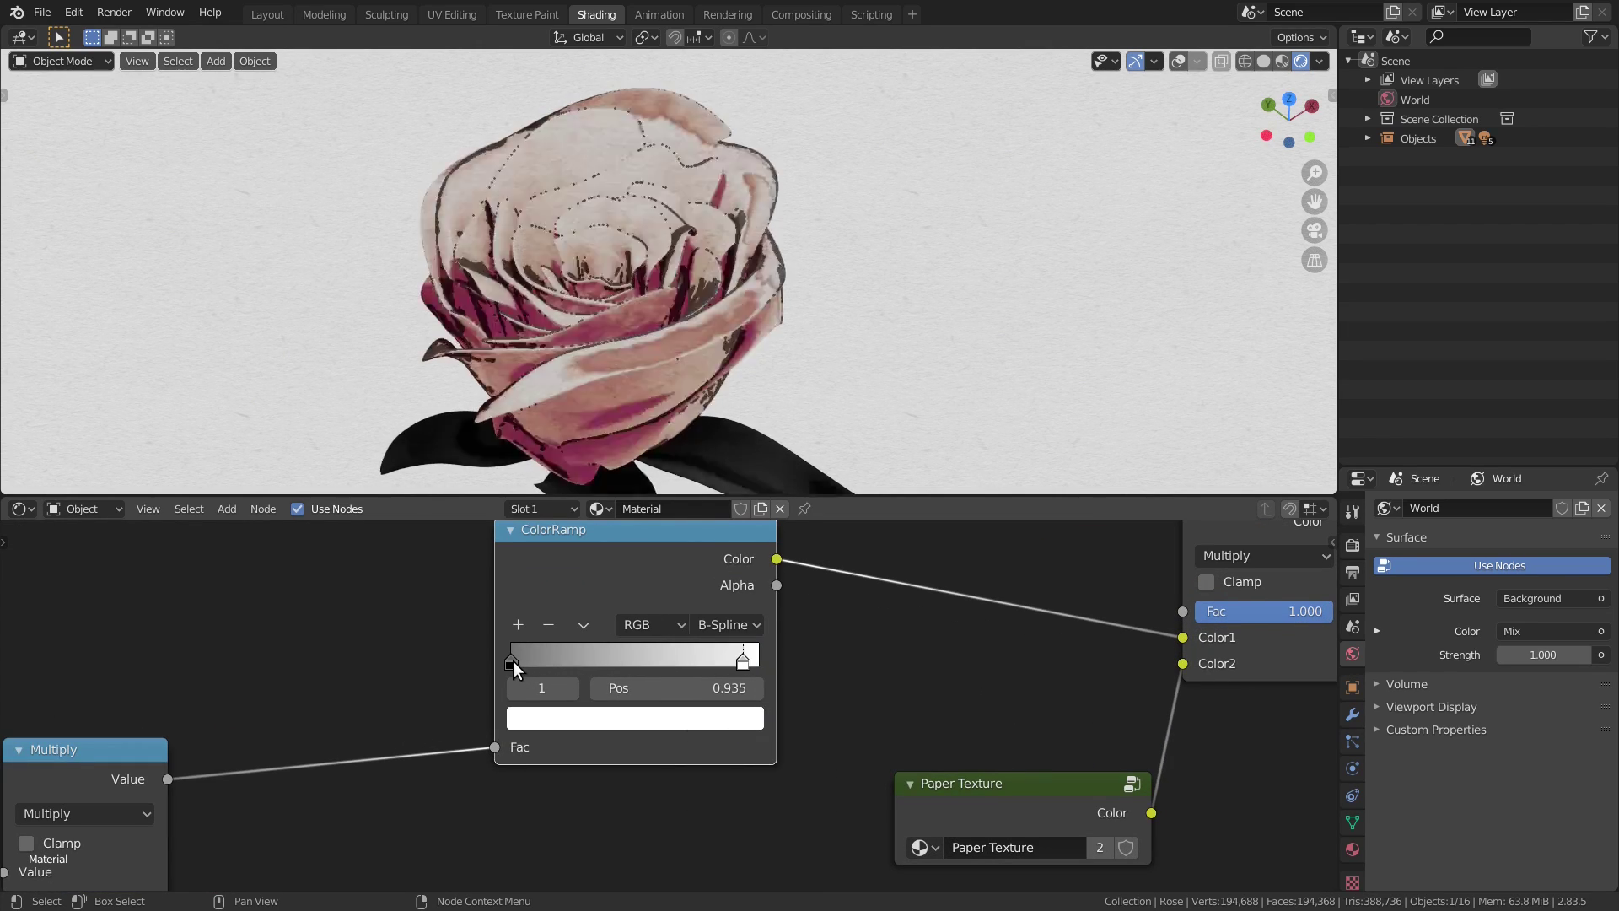
Color the outline ramp's black stop pink (H 0.954, S 0.242, V 1.000) and slide the stops to about 0.68 for pink and 0.968 for white.
{"action": "left_click", "coordinate": [513, 660]}
{"action": "left_click", "coordinate": [530, 720]}
{"action": "left_click_drag", "start_coordinate": [619, 610], "coordinate": [764, 610]}
{"action": "left_click_drag", "start_coordinate": [619, 633], "coordinate": [716, 633]}
{"action": "left_click_drag", "start_coordinate": [619, 664], "coordinate": [590, 610]}
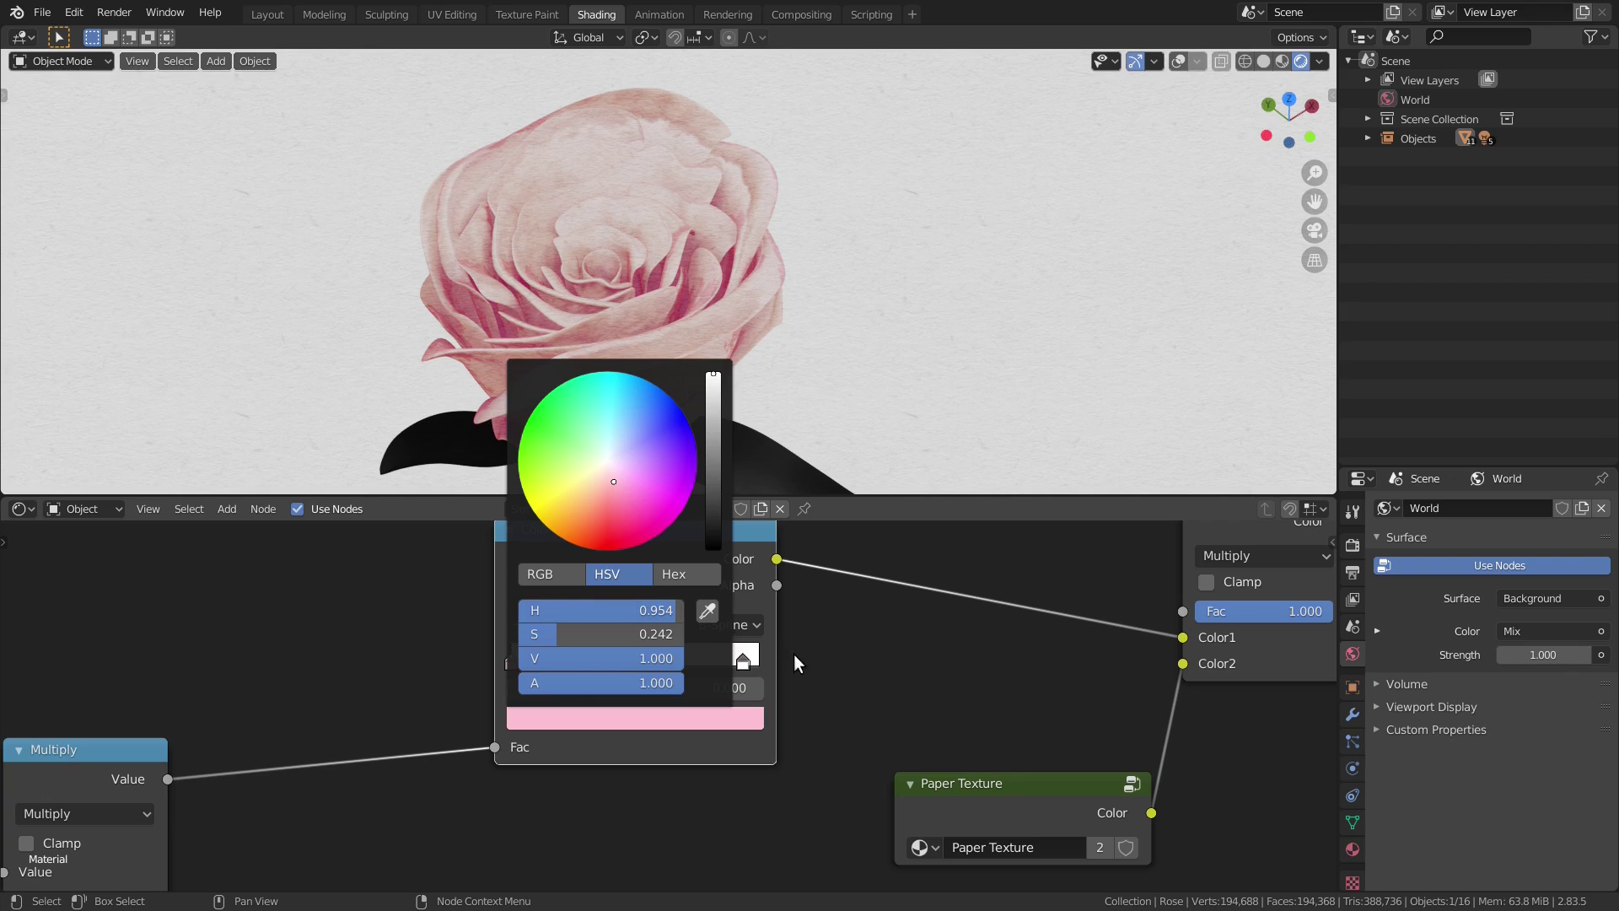
{"action": "left_click_drag", "start_coordinate": [514, 660], "coordinate": [767, 671]}
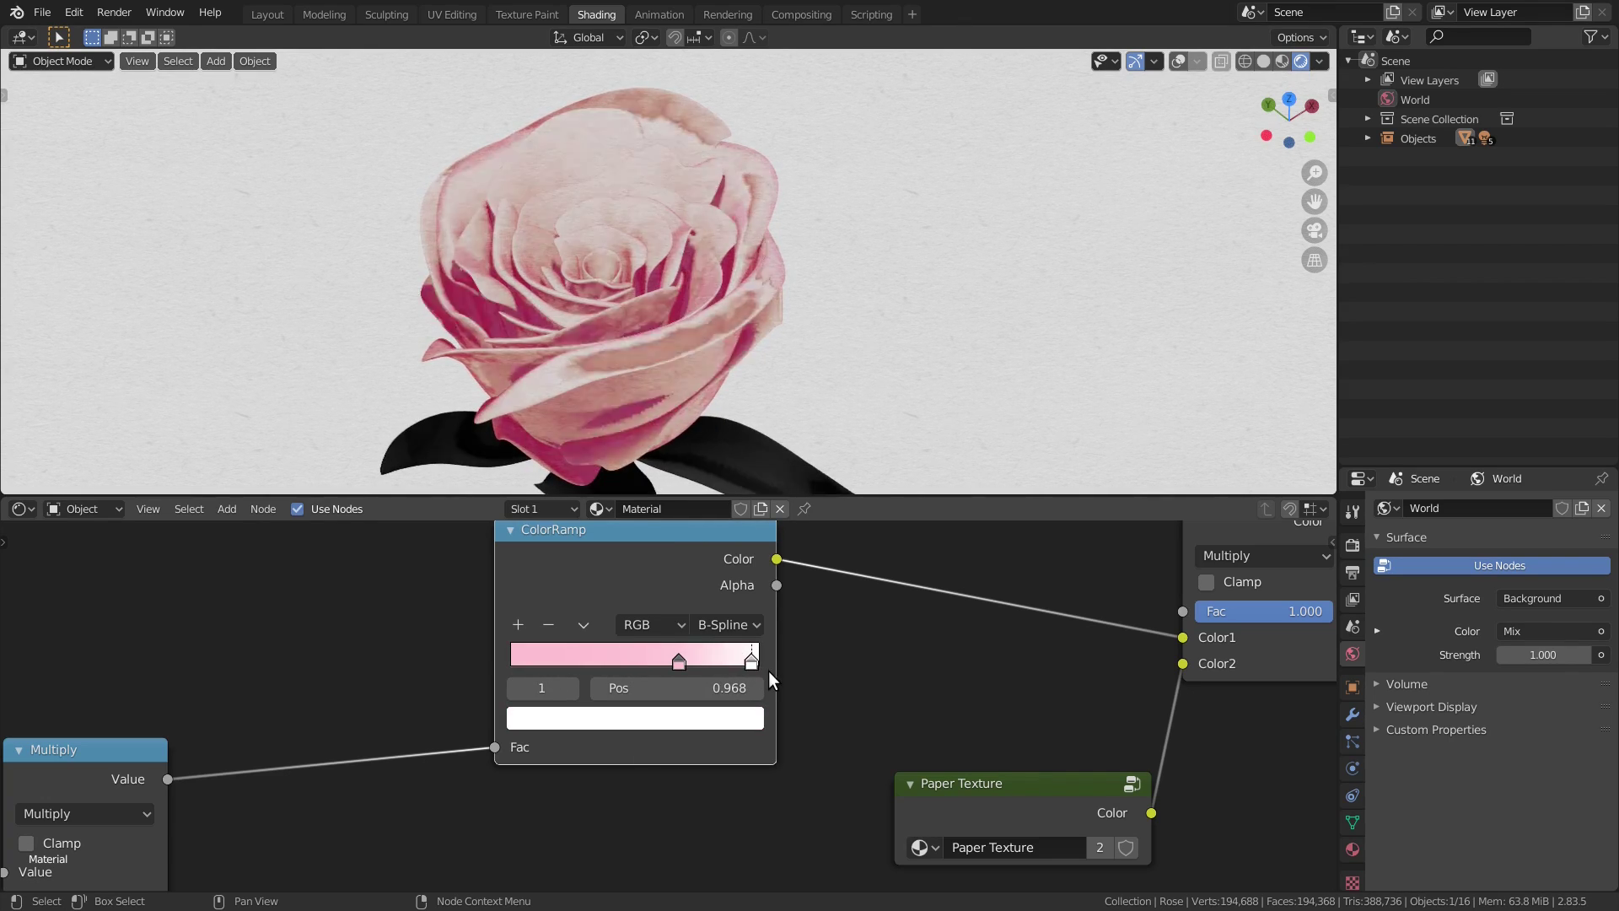
{"action": "mouse_move", "coordinate": [879, 299]}
{"action": "middle_mouse_down"}
{"action": "mouse_move", "coordinate": [812, 363]}
{"action": "mouse_move", "coordinate": [857, 327]}
{"action": "mouse_move", "coordinate": [847, 296]}
{"action": "middle_mouse_up"}
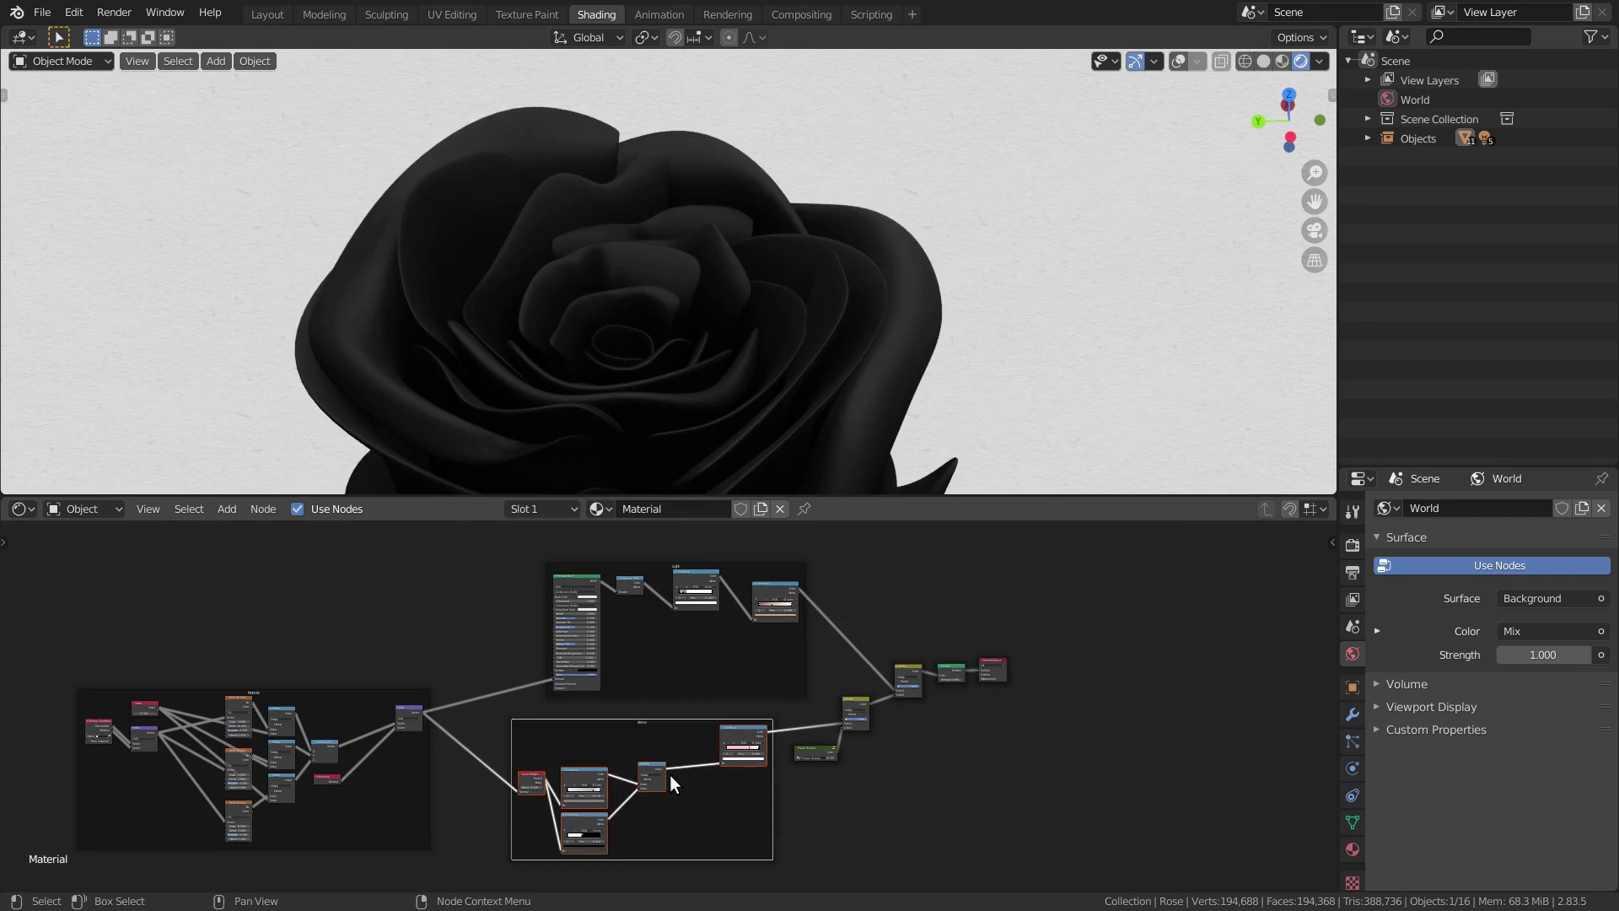
Label the frame around the Layer Weight outline nodes "Edge".
{"action": "key", "text": "F2"}
{"action": "type", "text": "Edge"}
{"action": "key", "text": "Return"}
{"action": "left_click", "coordinate": [837, 781]}
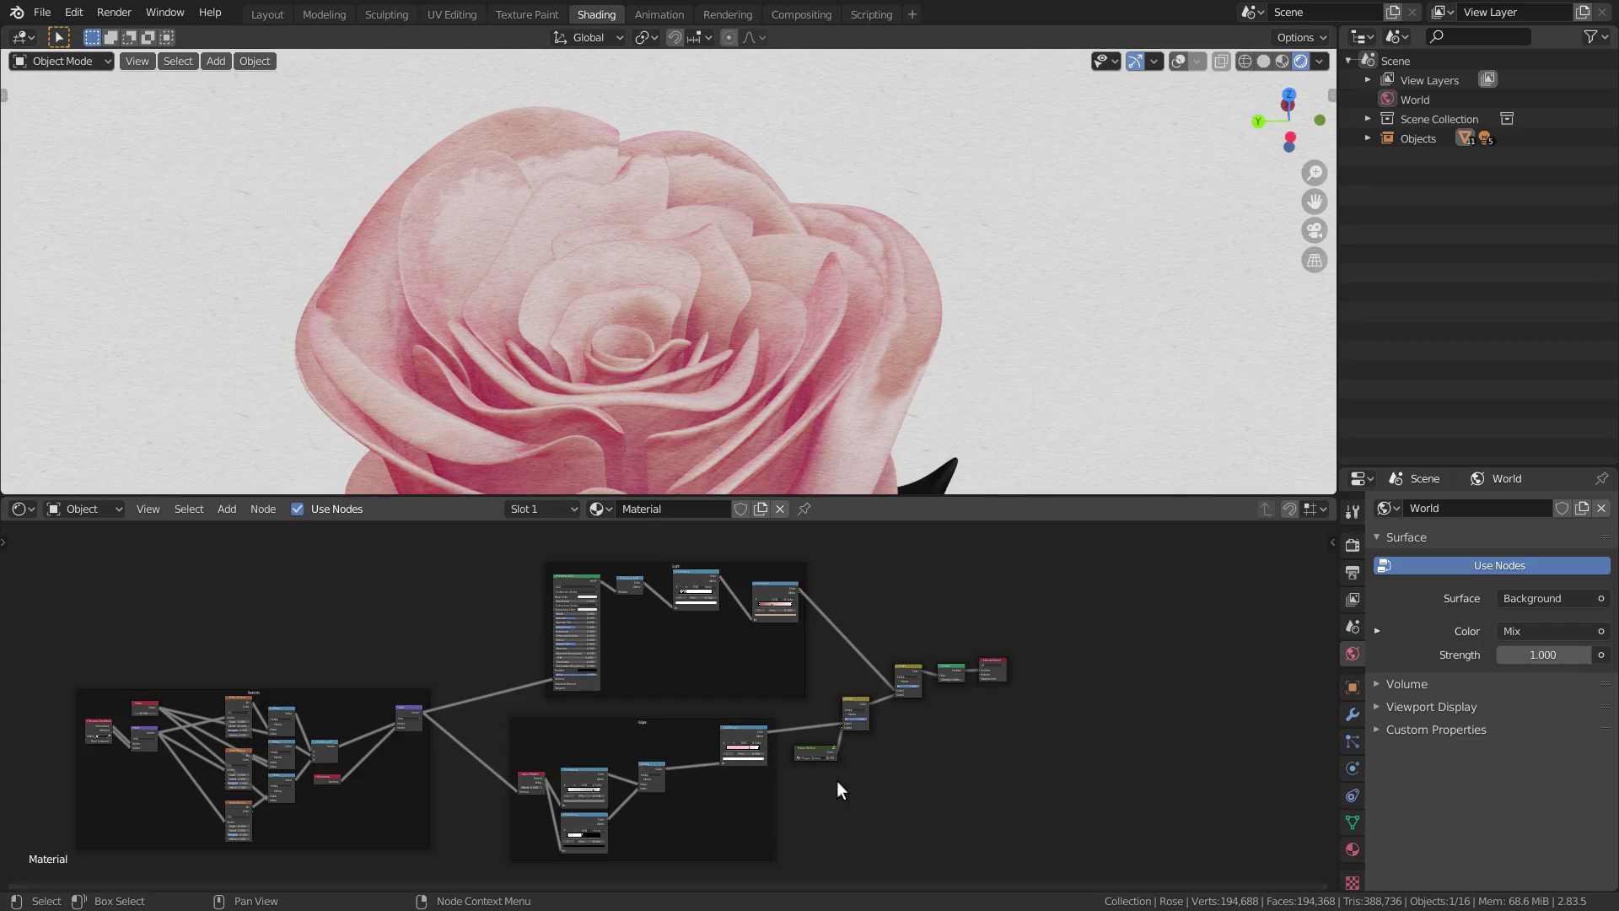
Shift the Paper Texture, mixing, Emission and output nodes away from the frames, and align the Edge frame under the upper shading frame.
{"action": "left_click_drag", "start_coordinate": [1015, 794], "coordinate": [839, 648]}
{"action": "left_click_drag", "start_coordinate": [908, 670], "coordinate": [990, 674]}
{"action": "left_click_drag", "start_coordinate": [637, 736], "coordinate": [672, 722]}
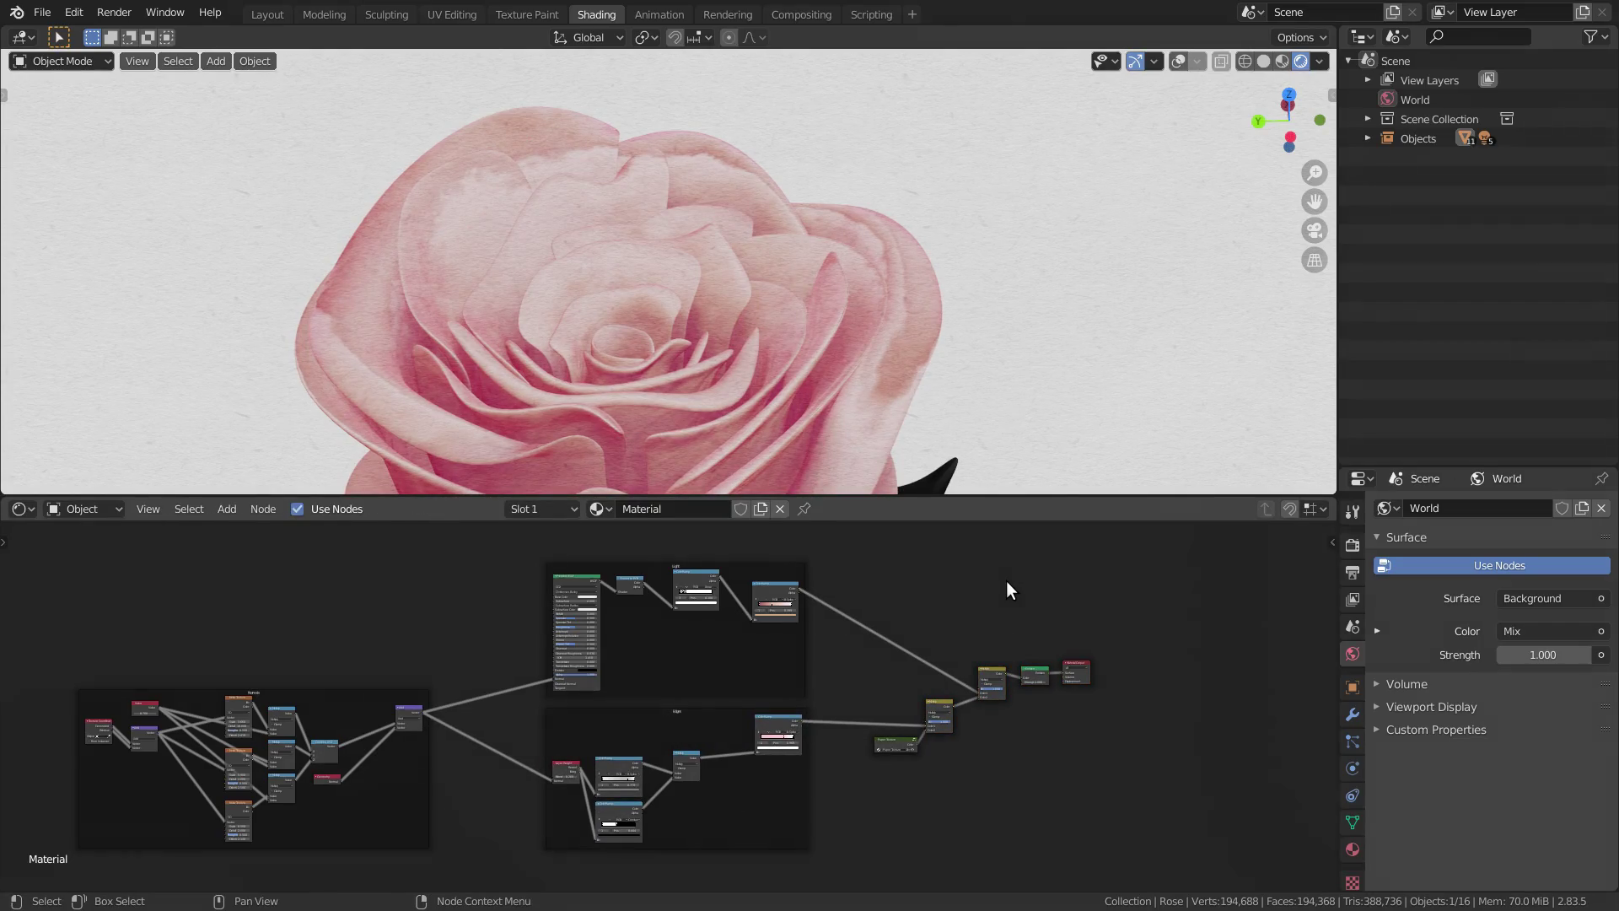